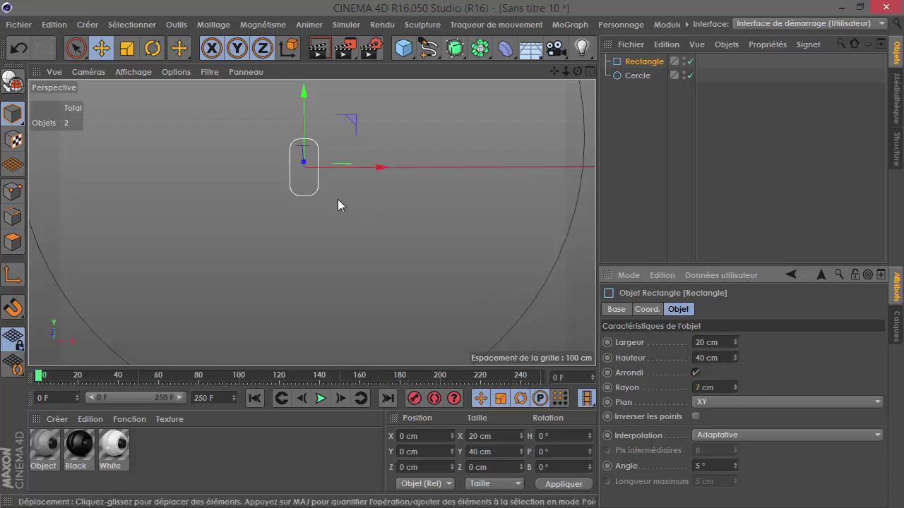
# Step: Scale the circle spline down to a radius of about 2.6 cm to serve as the link's cross-section
pyautogui.scroll(3, 324, 99)
pyautogui.click(637, 75)
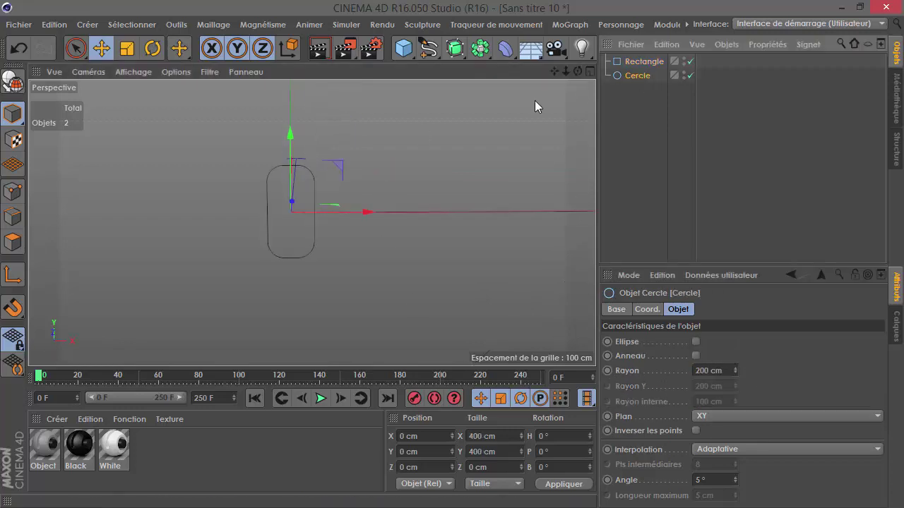
pyautogui.click(128, 49)
pyautogui.moveTo(358, 274); pyautogui.dragTo(225, 276)
pyautogui.click(315, 204)
pyautogui.scroll(3, 288, 208)
# Step: Create an Extrusion contrôlée object and nest the circle and rectangle inside it, with the circle as profile and the rectangle as path
pyautogui.click(455, 48)
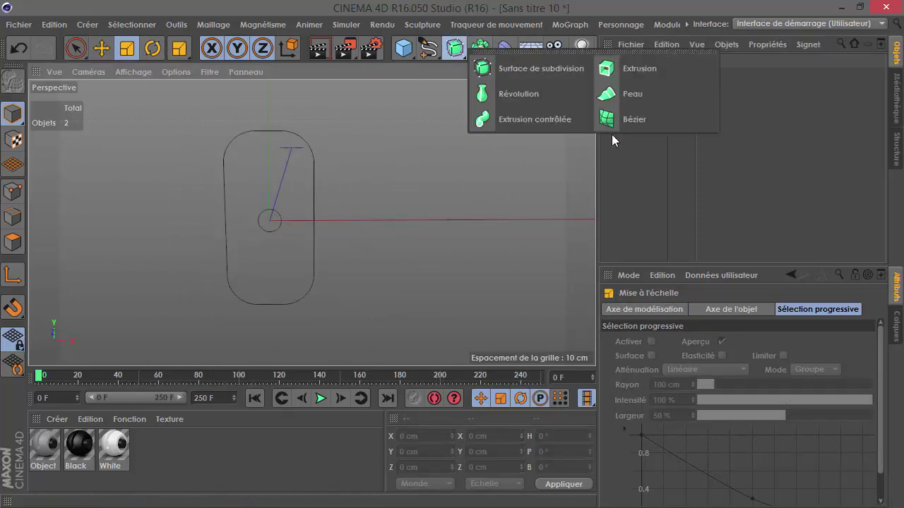
pyautogui.click(545, 121)
pyautogui.moveTo(643, 112); pyautogui.dragTo(644, 77)
pyautogui.moveTo(644, 76); pyautogui.dragTo(647, 67)
pyautogui.click(682, 146)
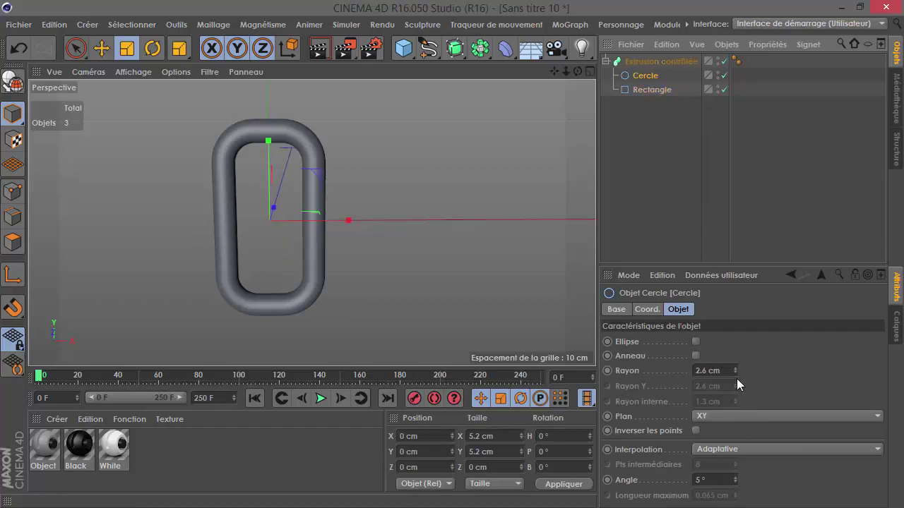
# Step: Set the rectangle's corner radius to 10 cm so the link's ends are fully rounded
pyautogui.click(657, 93)
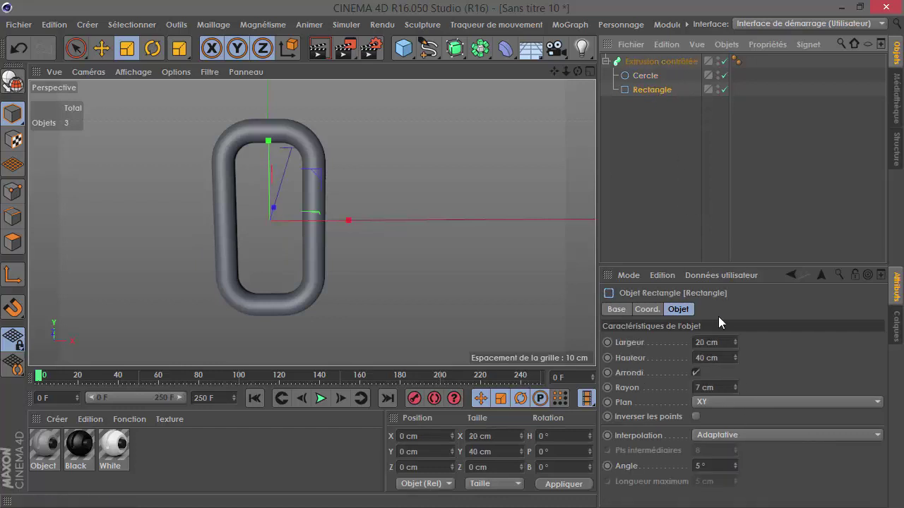
pyautogui.click(736, 385)
pyautogui.click(736, 385)
pyautogui.click(737, 384)
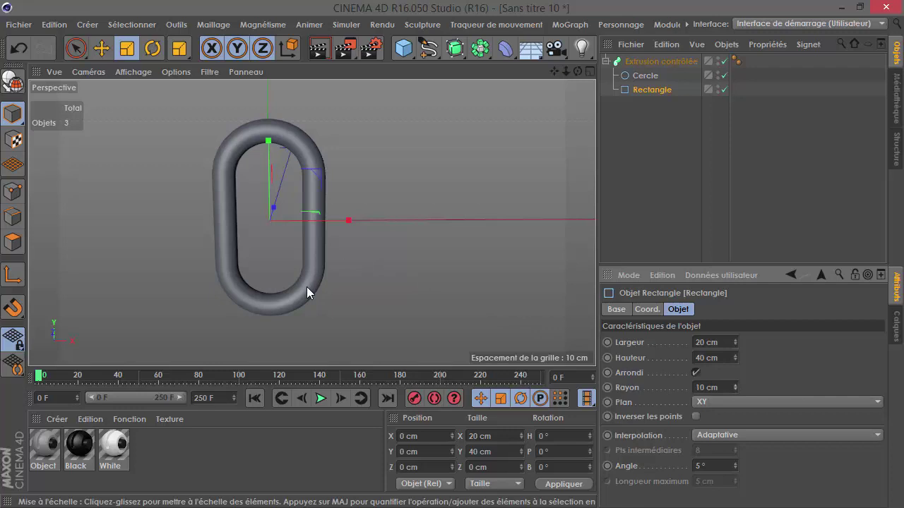
pyautogui.scroll(-3, 306, 286)
pyautogui.click(710, 129)
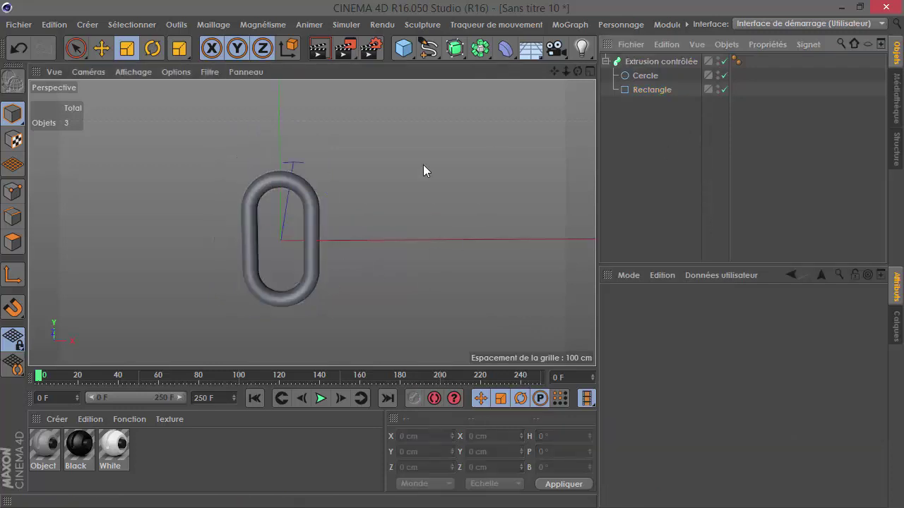
# Step: Group the Extrusion contrôlée object into a null and activate the Move tool
pyautogui.click(658, 62)
pyautogui.moveTo(400, 164)
pyautogui.keyDown('alt'); pyautogui.mouseDown()
pyautogui.moveTo(253, 131)
pyautogui.moveTo(276, 242)
pyautogui.moveTo(310, 211)
pyautogui.moveTo(304, 175)
pyautogui.moveTo(277, 176)
pyautogui.mouseUp(); pyautogui.keyUp('alt')
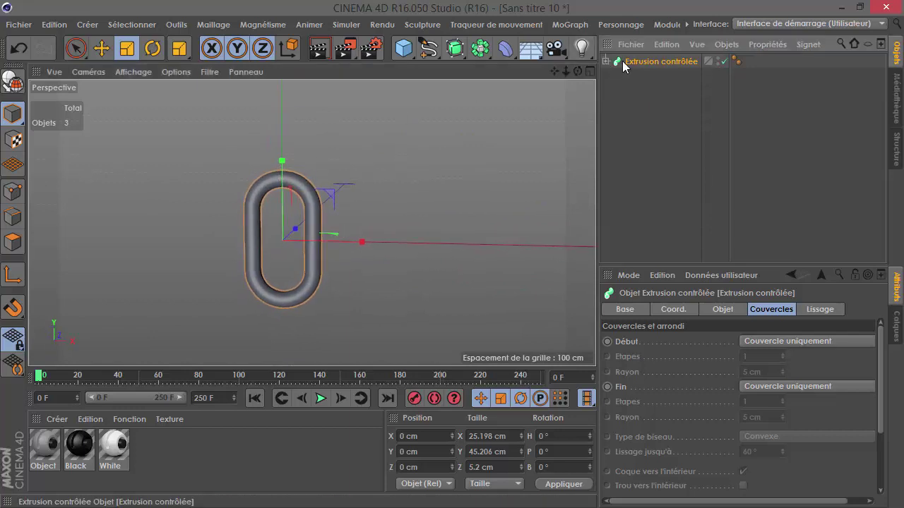
pyautogui.rightClick(643, 61)
pyautogui.click(698, 406)
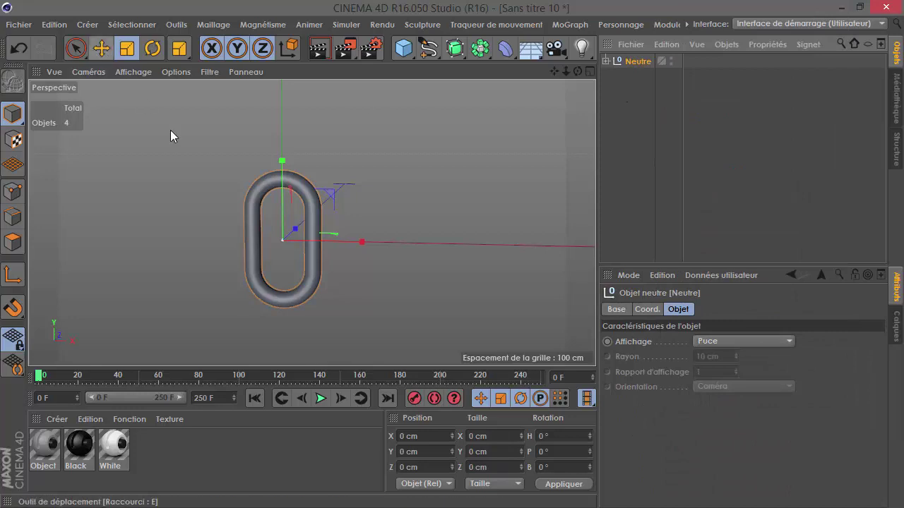
pyautogui.click(95, 50)
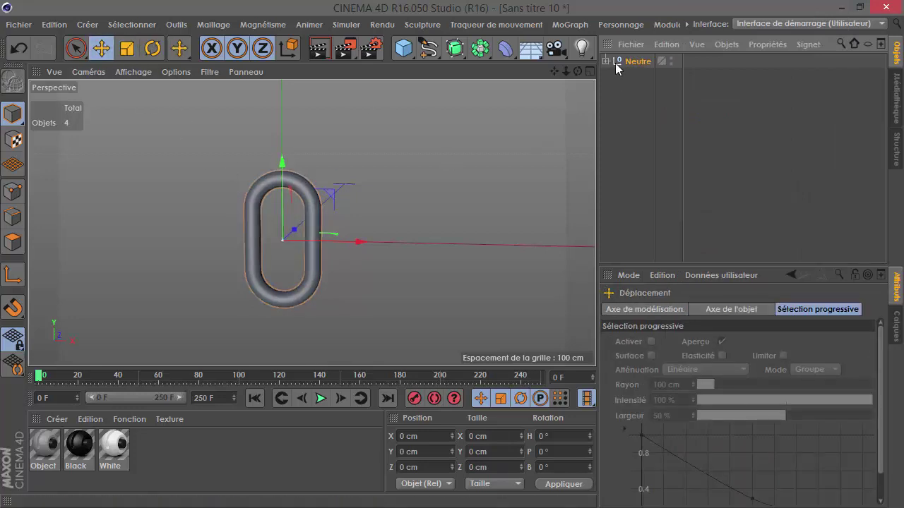
# Step: Add a MoGraph Cloneur and nest the link's null inside it
pyautogui.click(570, 24)
pyautogui.click(607, 150)
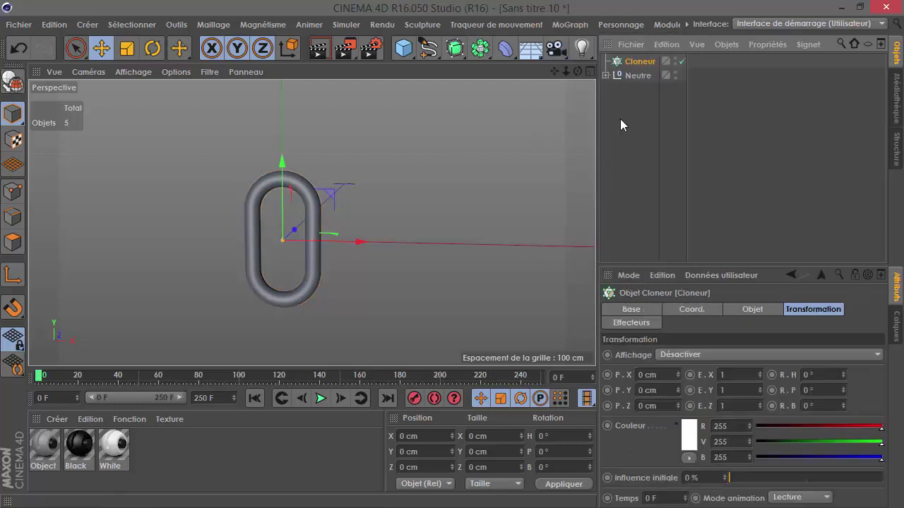
pyautogui.moveTo(632, 64); pyautogui.dragTo(634, 63)
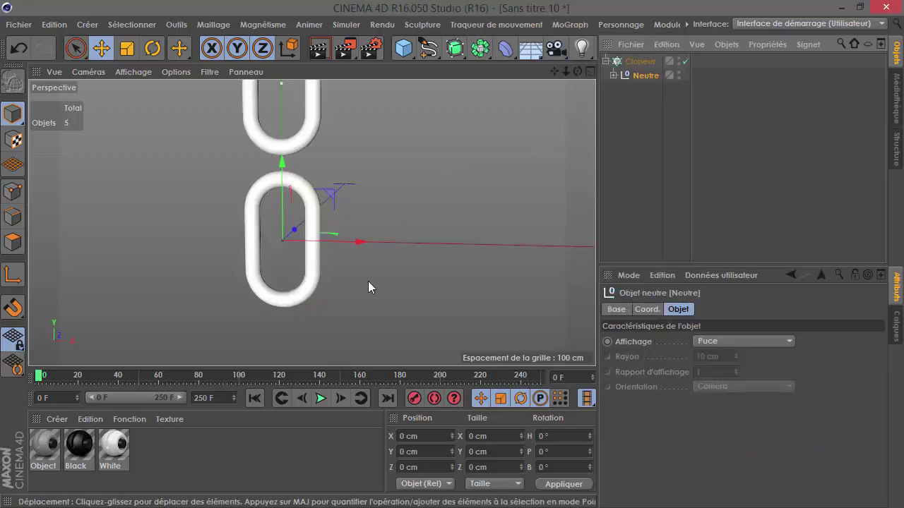
# Step: Set the Cloneur's Quantité to 5 in its object properties
pyautogui.scroll(-2, 368, 281)
pyautogui.click(631, 62)
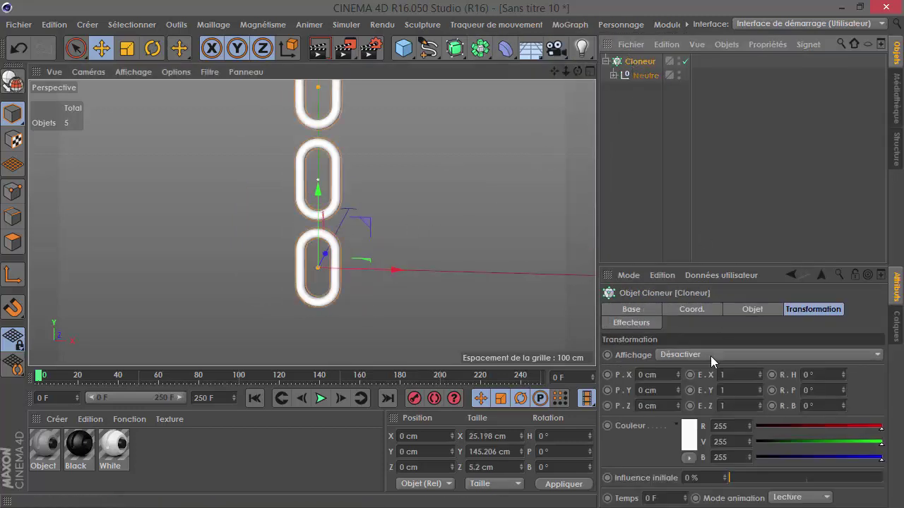
pyautogui.click(735, 310)
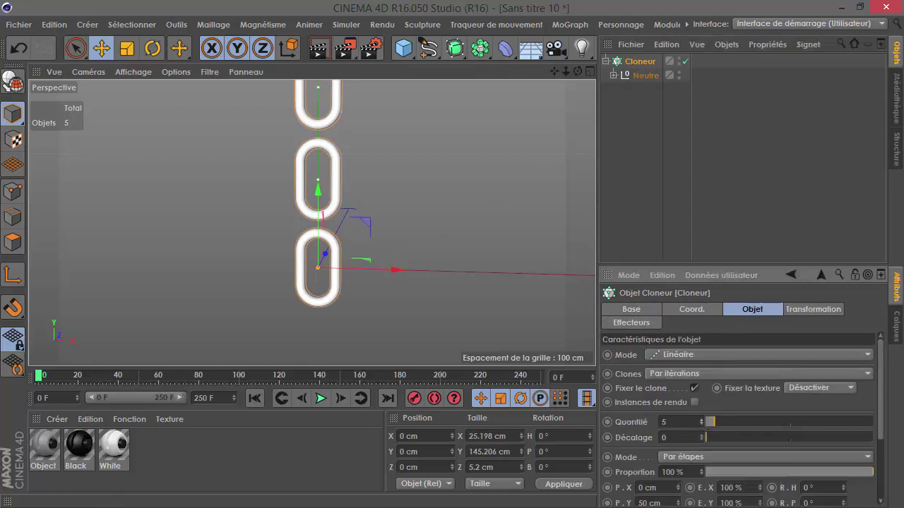
pyautogui.click(701, 420)
# Step: Adjust the Cloneur's P.Y spacing to 34.5 cm so that neighbouring links just meet inside each other
pyautogui.scroll(-5, 323, 330)
pyautogui.moveTo(675, 506); pyautogui.dragTo(676, 507)
pyautogui.scroll(4, 329, 311)
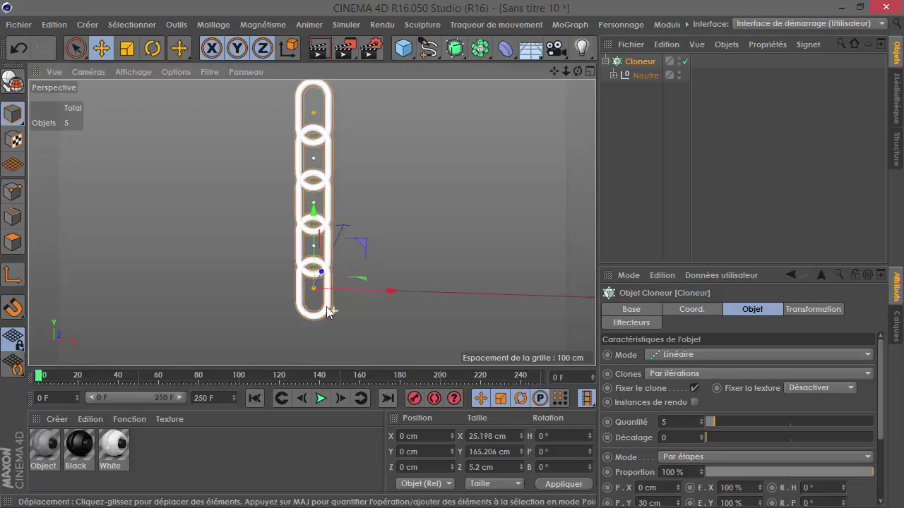
pyautogui.scroll(5, 312, 273)
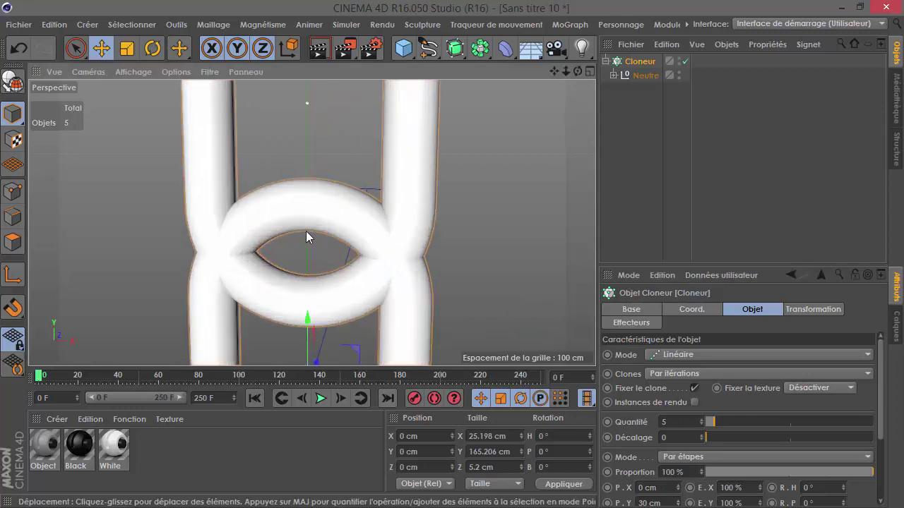
pyautogui.moveTo(677, 504); pyautogui.dragTo(677, 505)
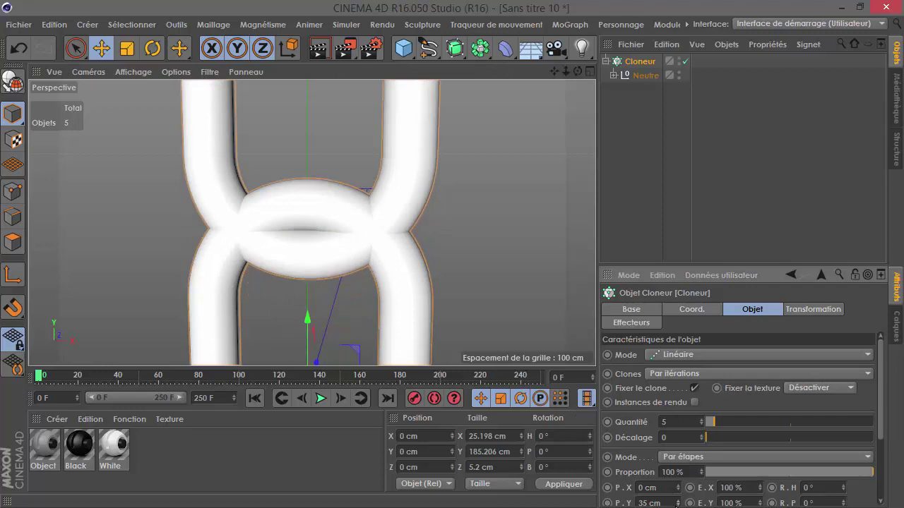
pyautogui.click(678, 505)
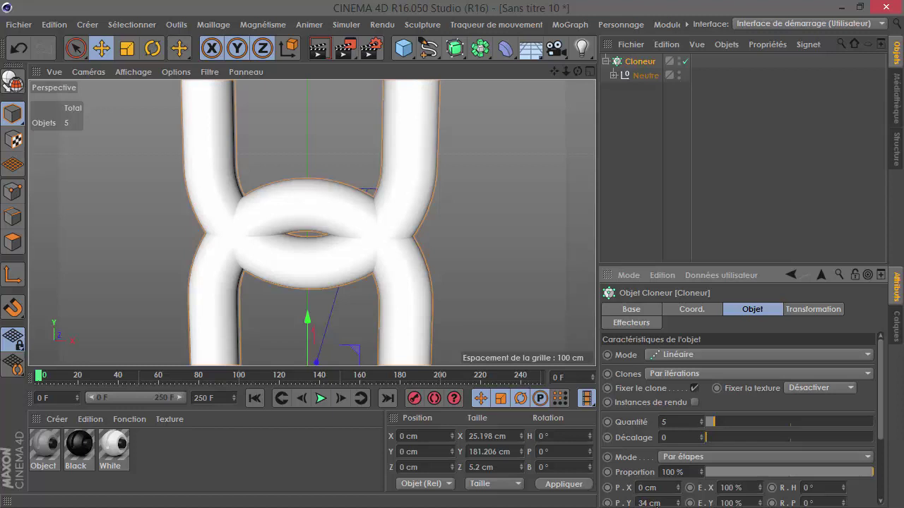
pyautogui.click(753, 171)
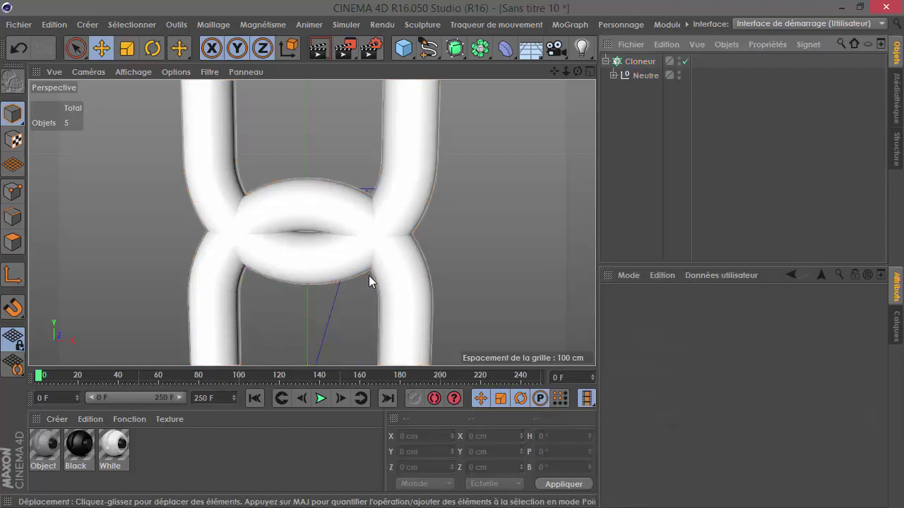
# Step: Duplicate the link's null inside the Cloneur
pyautogui.click(635, 79)
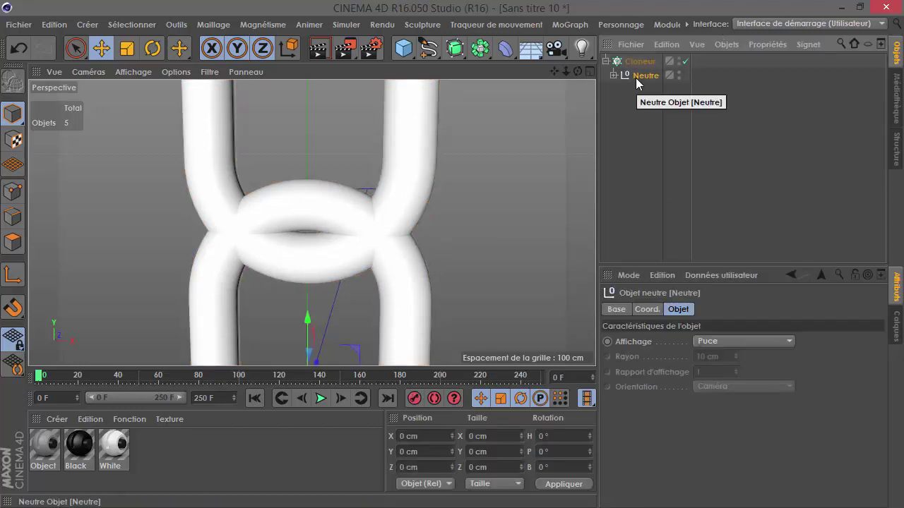
pyautogui.keyDown('ctrl'); pyautogui.moveTo(635, 78); pyautogui.dragTo(643, 70); pyautogui.keyUp('ctrl')
pyautogui.scroll(-4, 389, 151)
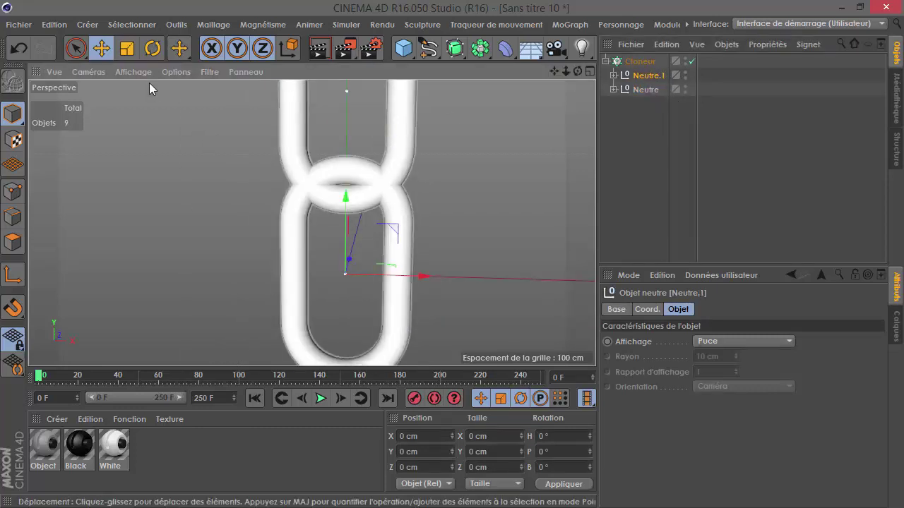
# Step: With the Cloneur temporarily disabled, rotate the duplicated link about its vertical axis until it is perpendicular to the original, and re-enable the Cloneur
pyautogui.press('r')
pyautogui.moveTo(317, 281); pyautogui.dragTo(356, 291)
pyautogui.click(18, 48)
pyautogui.click(687, 61)
pyautogui.moveTo(319, 281)
pyautogui.mouseDown()
pyautogui.moveTo(337, 293)
pyautogui.moveTo(454, 293)
pyautogui.mouseUp()
pyautogui.click(676, 175)
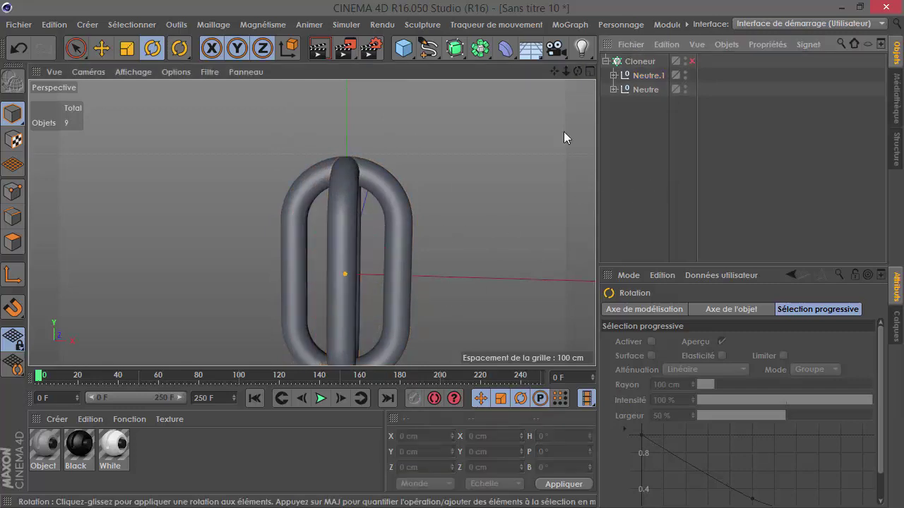
pyautogui.click(690, 61)
pyautogui.click(690, 61)
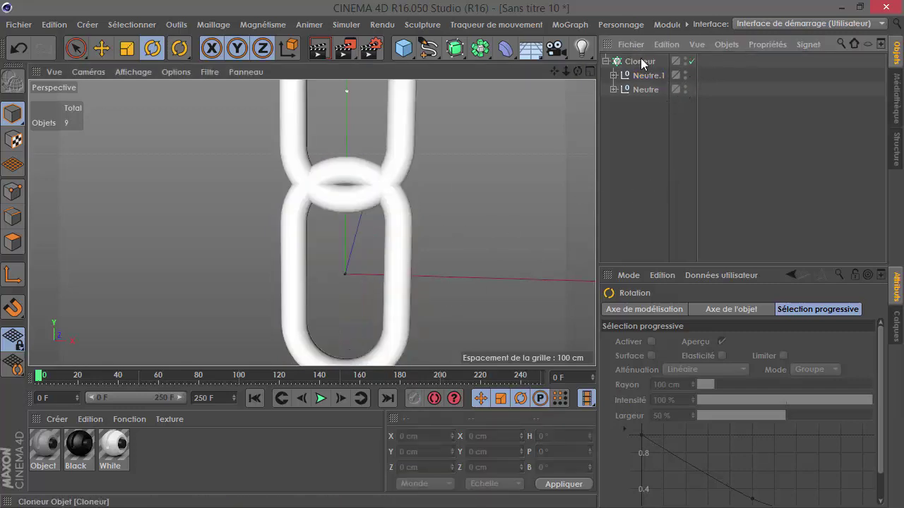
# Step: Turn off Fixer le clone on the Cloneur and raise its Quantité to 49 to lengthen the chain
pyautogui.click(639, 61)
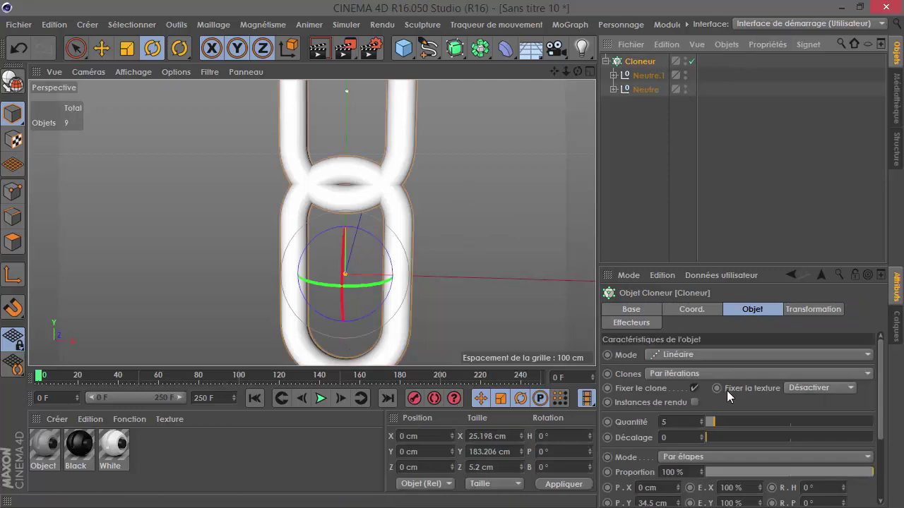
pyautogui.click(695, 388)
pyautogui.scroll(-10, 337, 297)
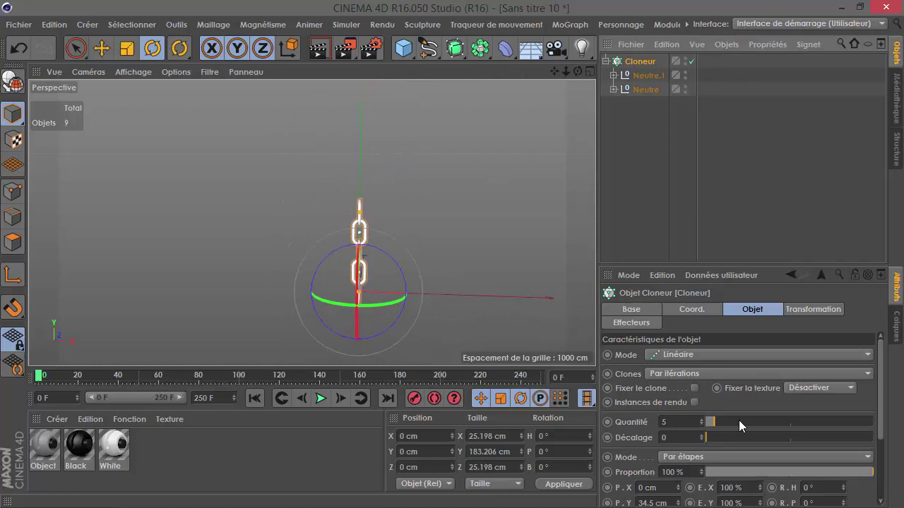
pyautogui.moveTo(738, 420); pyautogui.dragTo(790, 421)
pyautogui.click(469, 198)
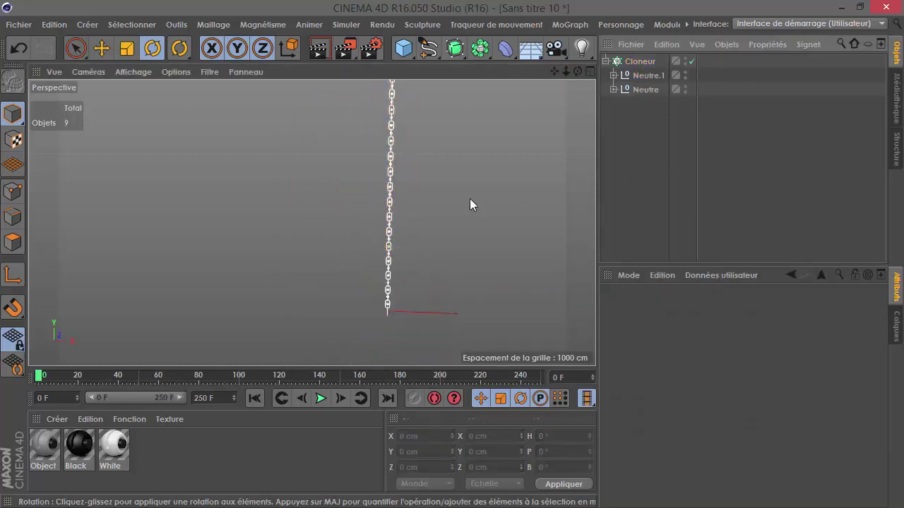
pyautogui.scroll(-3, 470, 198)
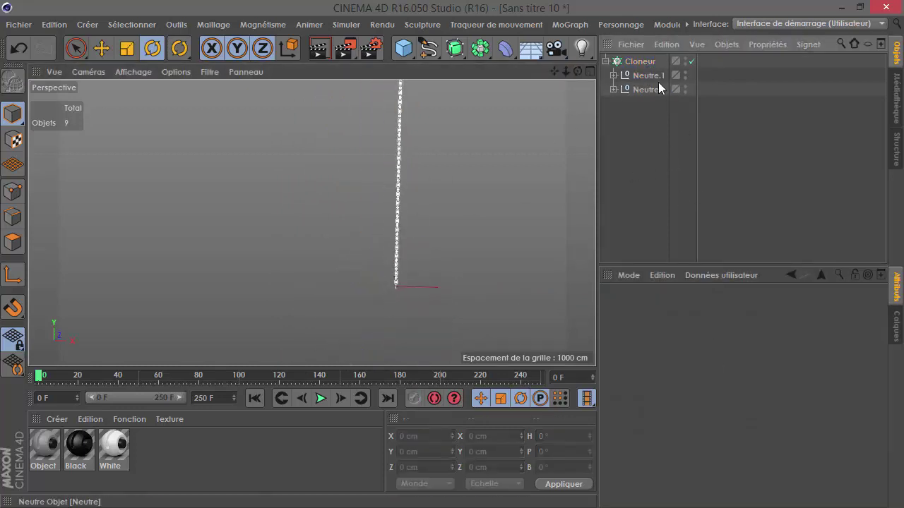
# Step: Cut the finished chain's Cloneur from the scene and switch to the open project 03.c4d
pyautogui.click(638, 62)
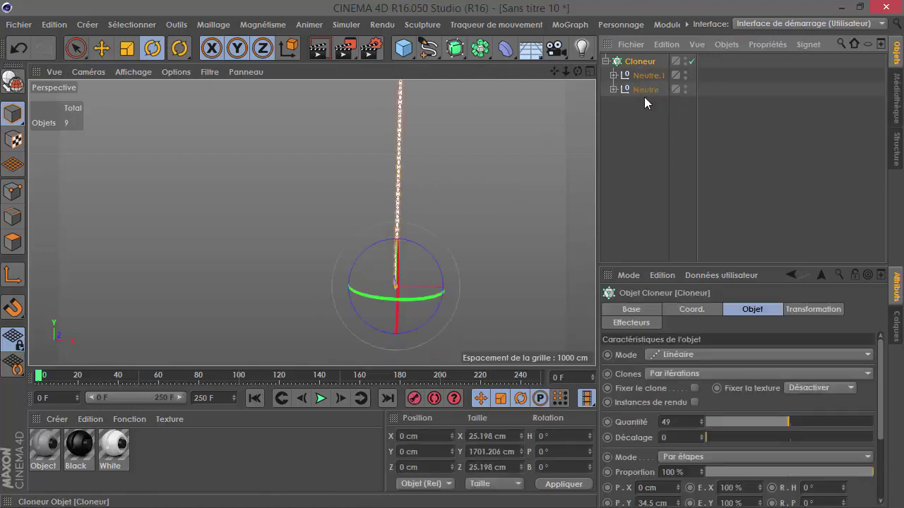
pyautogui.click(636, 220)
pyautogui.scroll(-1, 315, 272)
pyautogui.keyDown('alt'); pyautogui.moveTo(364, 200); pyautogui.dragTo(485, 120); pyautogui.keyUp('alt')
pyautogui.scroll(10, 385, 204)
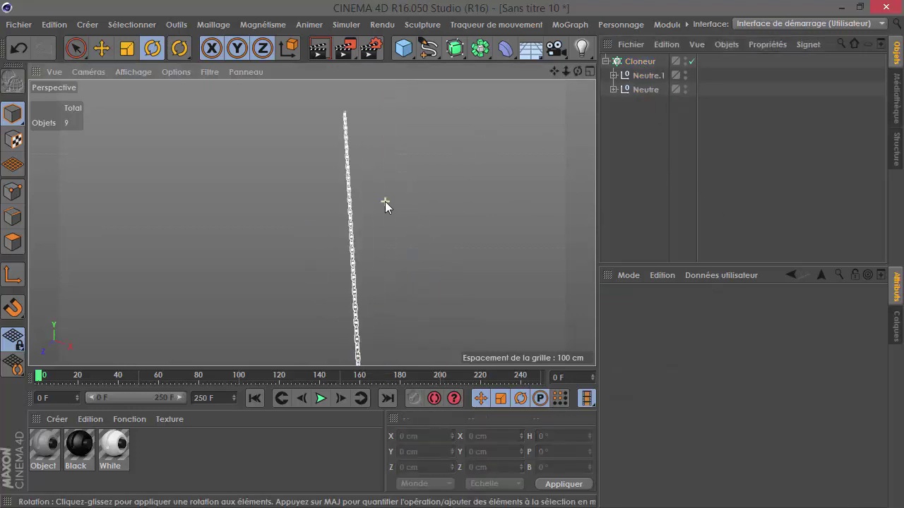
pyautogui.click(605, 61)
pyautogui.click(630, 62)
pyautogui.press('Delete')
pyautogui.press('v')
pyautogui.moveTo(434, 276)
pyautogui.click(446, 341)
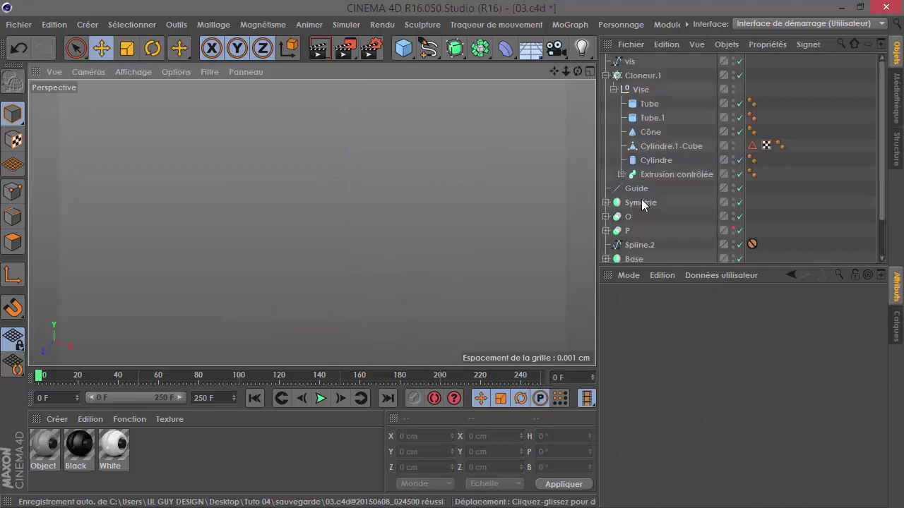
# Step: Save the project under the new name 04 and paste the chain's Cloneur into it
pyautogui.click(24, 27)
pyautogui.click(74, 161)
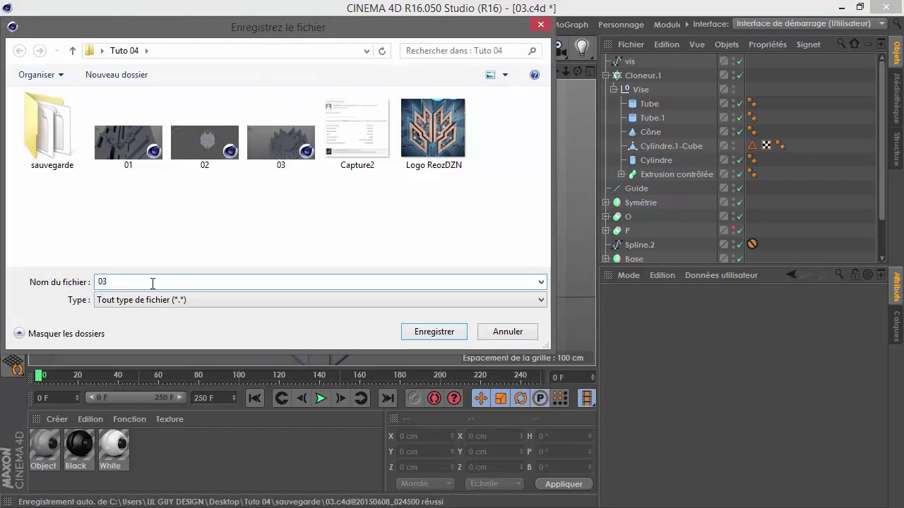
pyautogui.press('BackSpace')
pyautogui.write('4')
pyautogui.press('Return')
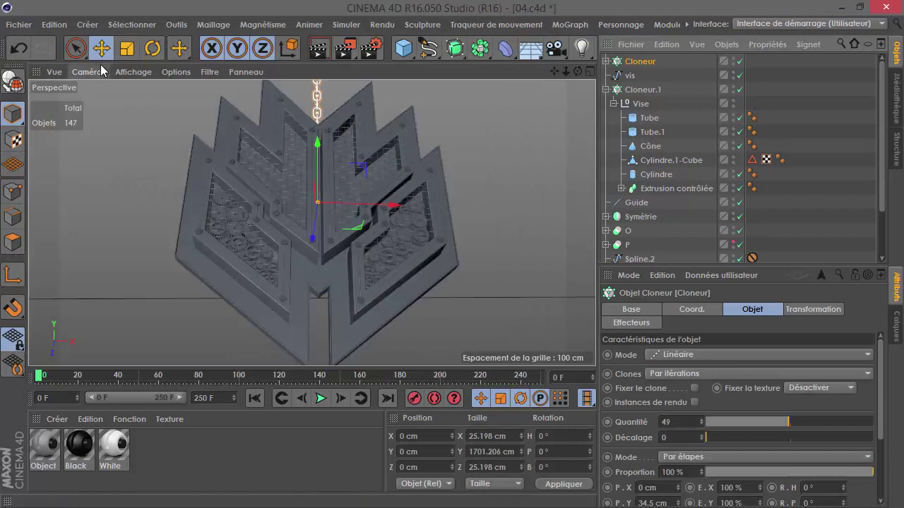
# Step: Switch to the front view and rotate the chain to a bank angle of about 63.36° so it extends diagonally from the logo
pyautogui.click(89, 71)
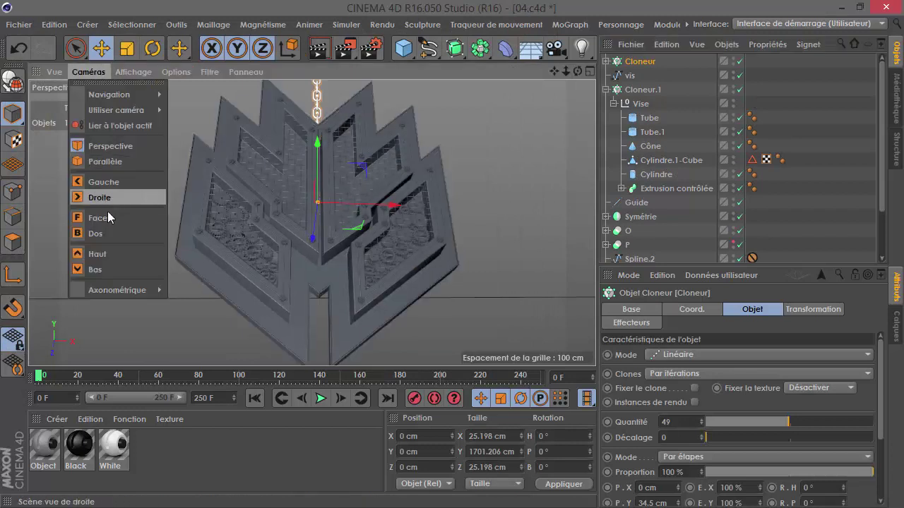
pyautogui.click(107, 219)
pyautogui.scroll(-4, 311, 248)
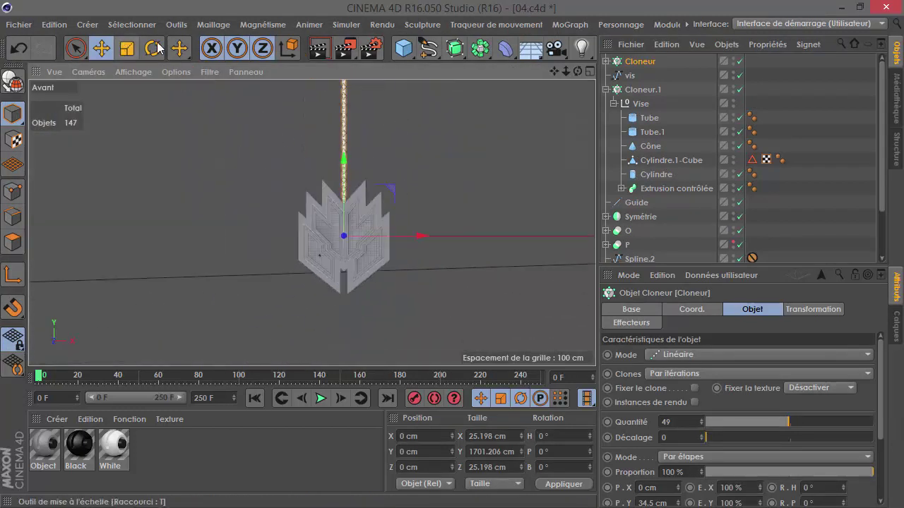
pyautogui.click(148, 46)
pyautogui.moveTo(374, 197); pyautogui.dragTo(398, 251)
pyautogui.hotkey('alt', 'Tab')
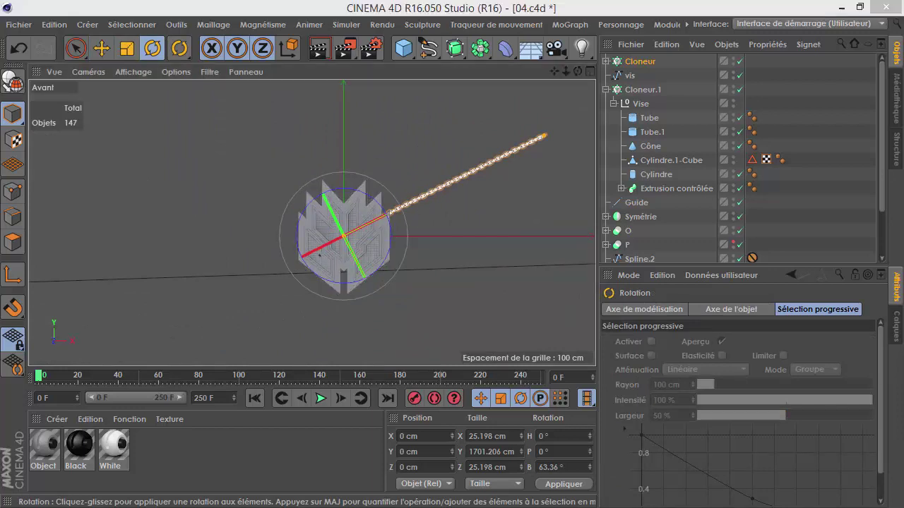
pyautogui.moveTo(468, 150); pyautogui.dragTo(0, 77)
pyautogui.click(407, 212)
pyautogui.scroll(6, 407, 212)
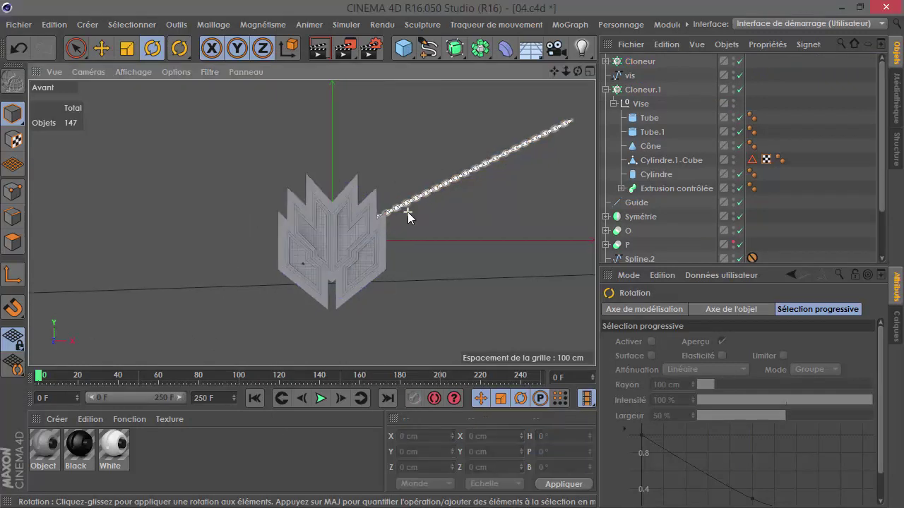
# Step: Move the chain's Cloneur to the logo's upper corner at about X 261, Y 256 cm and rotate its bank to about 51.3°
pyautogui.click(101, 51)
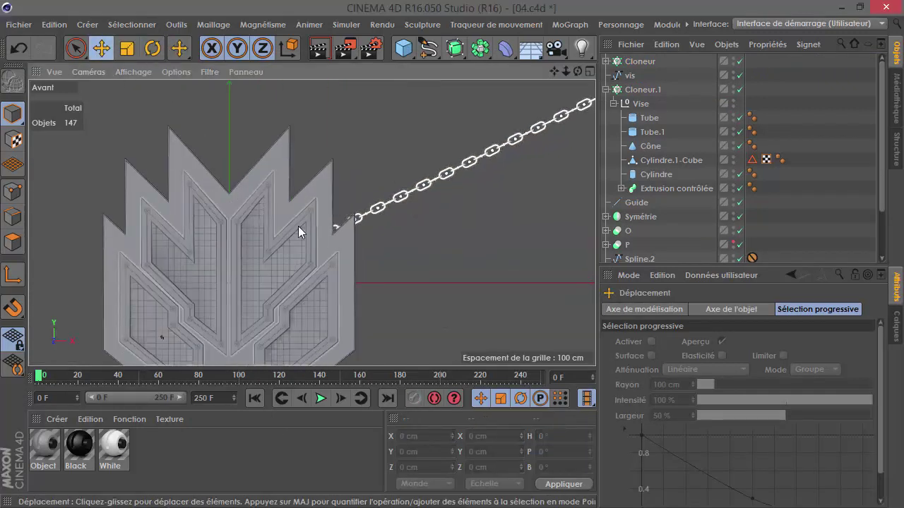
pyautogui.scroll(-3, 323, 236)
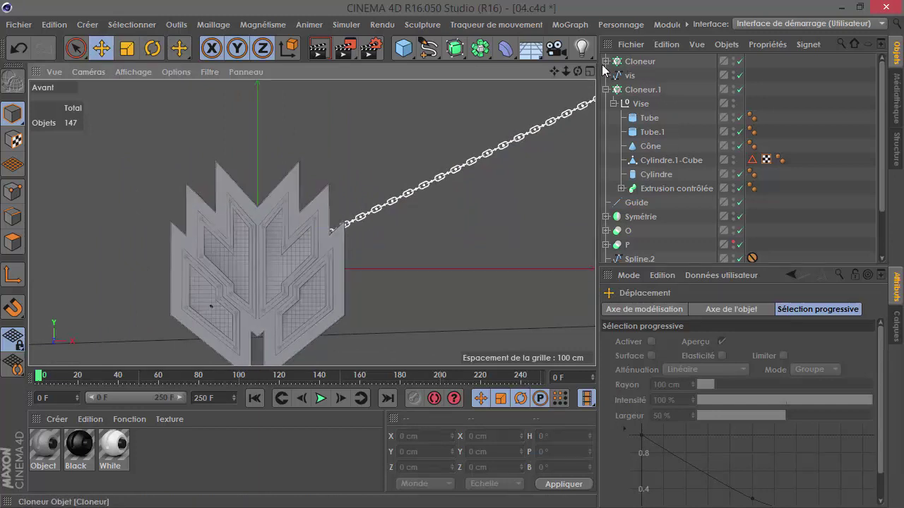
pyautogui.click(628, 61)
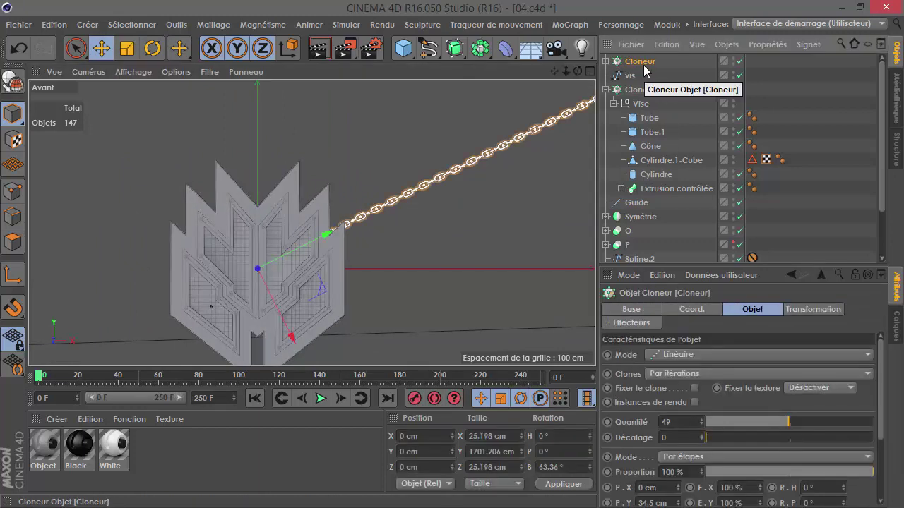
pyautogui.moveTo(326, 294); pyautogui.dragTo(389, 224)
pyautogui.press('r')
pyautogui.moveTo(365, 183); pyautogui.dragTo(355, 167)
pyautogui.scroll(-2, 324, 182)
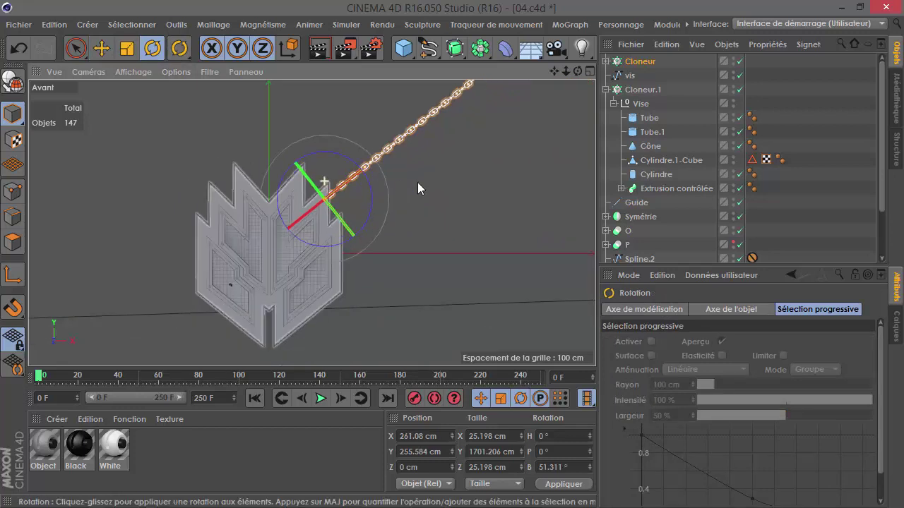
pyautogui.click(796, 129)
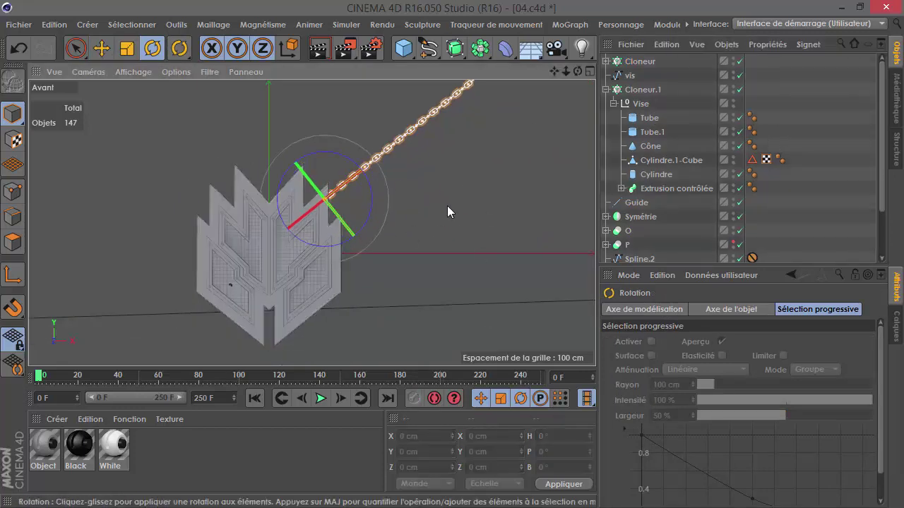
# Step: Switch the viewport to the perspective camera and view the logo and chain at an angle
pyautogui.scroll(-2, 438, 206)
pyautogui.keyDown('alt'); pyautogui.moveTo(438, 205); pyautogui.dragTo(587, 195, button='middle'); pyautogui.keyUp('alt')
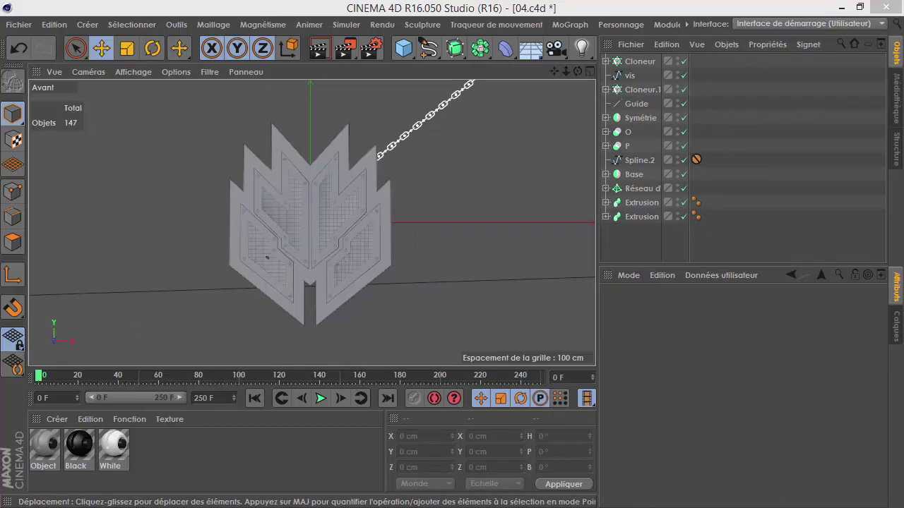
pyautogui.click(93, 73)
pyautogui.click(110, 147)
pyautogui.scroll(-3, 281, 223)
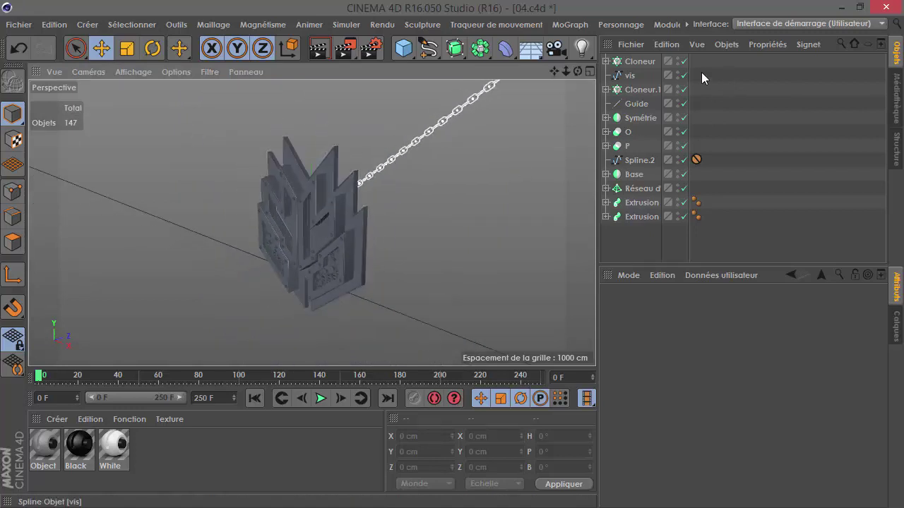
pyautogui.keyDown('alt'); pyautogui.moveTo(499, 83); pyautogui.dragTo(311, 223); pyautogui.keyUp('alt')
pyautogui.moveTo(536, 81); pyautogui.dragTo(446, 175)
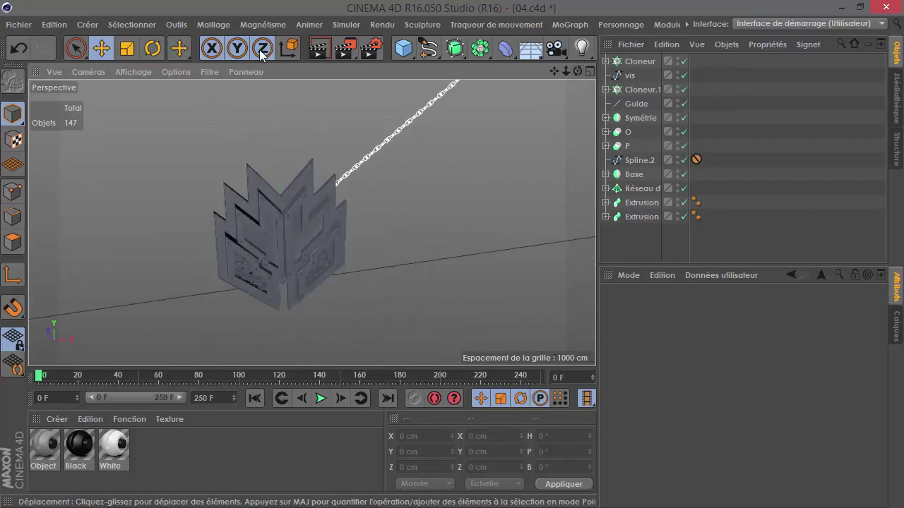
# Step: Turn on the display of the floor grid in the perspective view
pyautogui.click(209, 72)
pyautogui.click(238, 225)
pyautogui.scroll(-4, 411, 220)
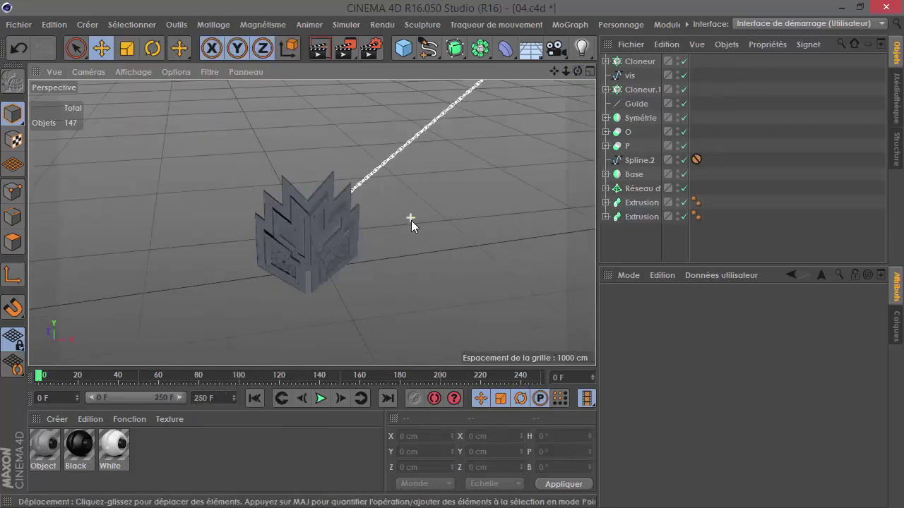
pyautogui.moveTo(578, 71); pyautogui.dragTo(554, 75)
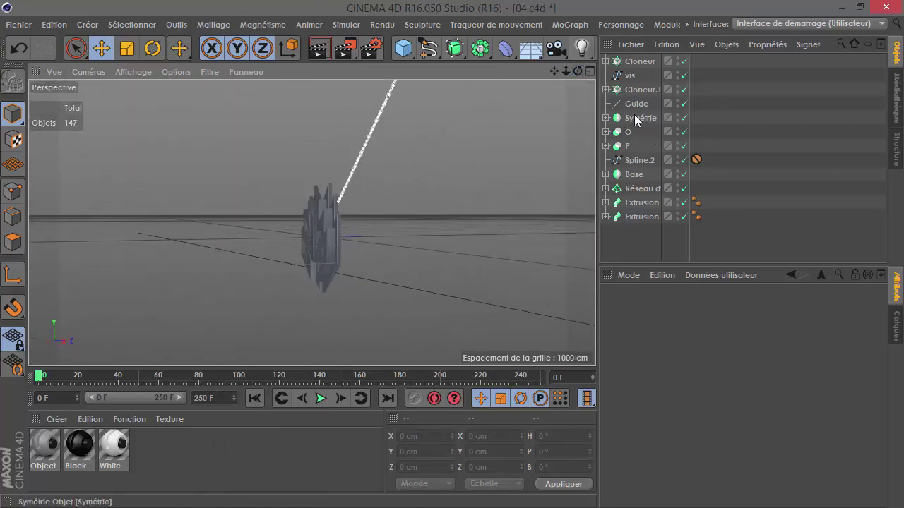
# Step: Delete the Guide object from the scene
pyautogui.click(635, 104)
pyautogui.click(657, 46)
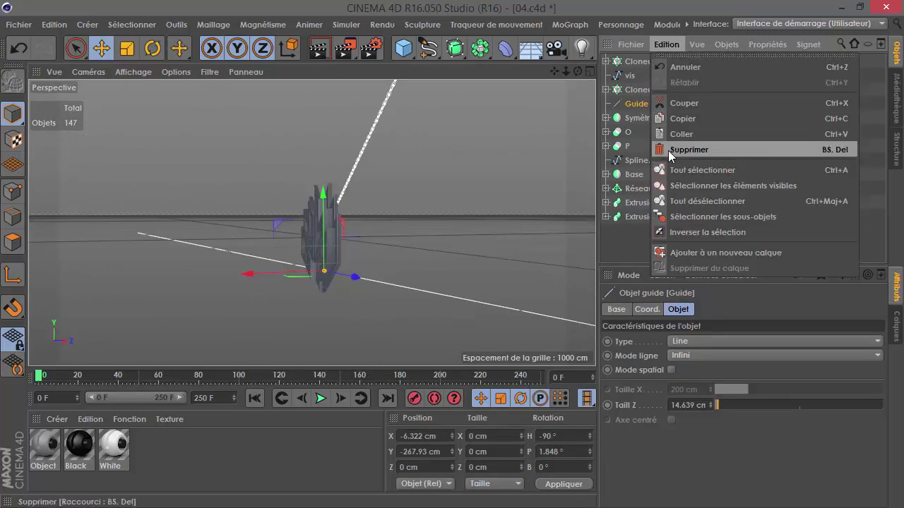
pyautogui.click(706, 147)
# Step: Add a Neutre object and group all the logo and chain objects under it, with its hierarchy collapsed
pyautogui.moveTo(578, 71); pyautogui.dragTo(622, 91)
pyautogui.moveTo(627, 218); pyautogui.dragTo(642, 30)
pyautogui.moveTo(403, 48); pyautogui.dragTo(455, 70)
pyautogui.scroll(3, 268, 271)
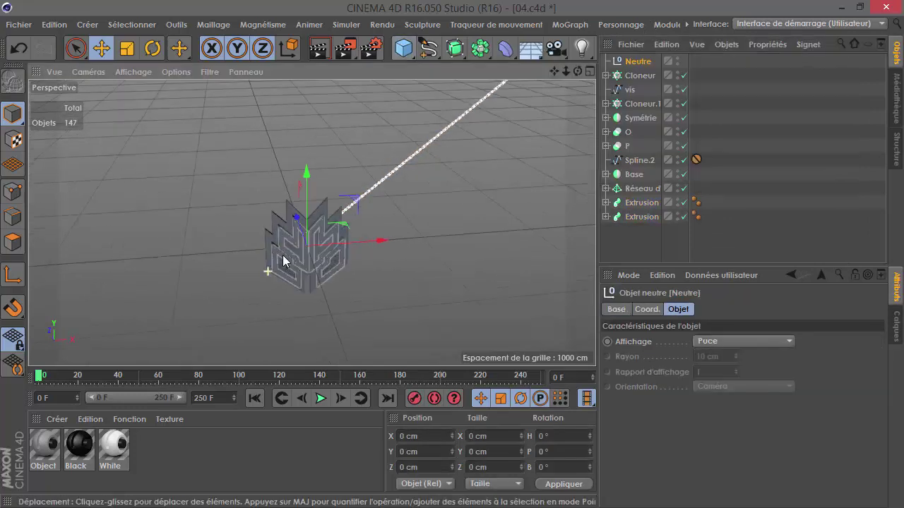
pyautogui.moveTo(630, 80); pyautogui.dragTo(634, 62)
pyautogui.click(606, 62)
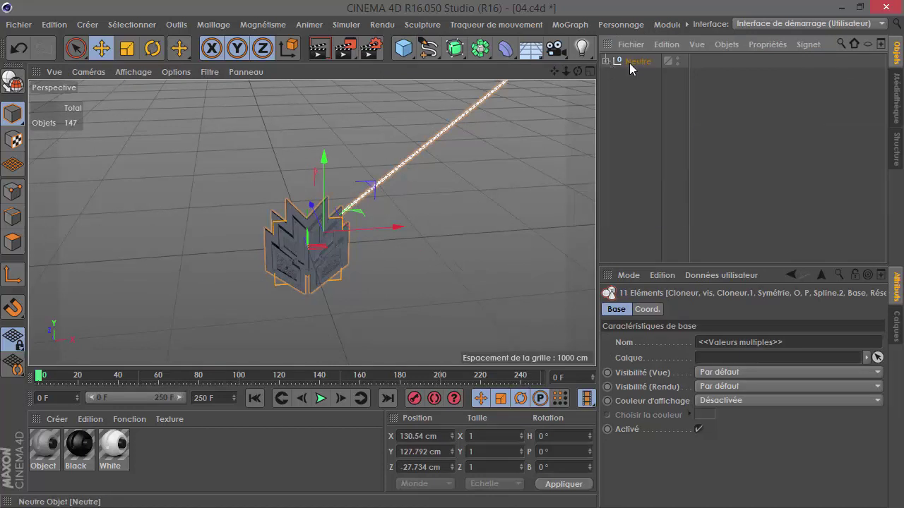
# Step: Set the Neutre group's P rotation to -90° so the logo and chain lie flat
pyautogui.click(630, 63)
pyautogui.click(657, 310)
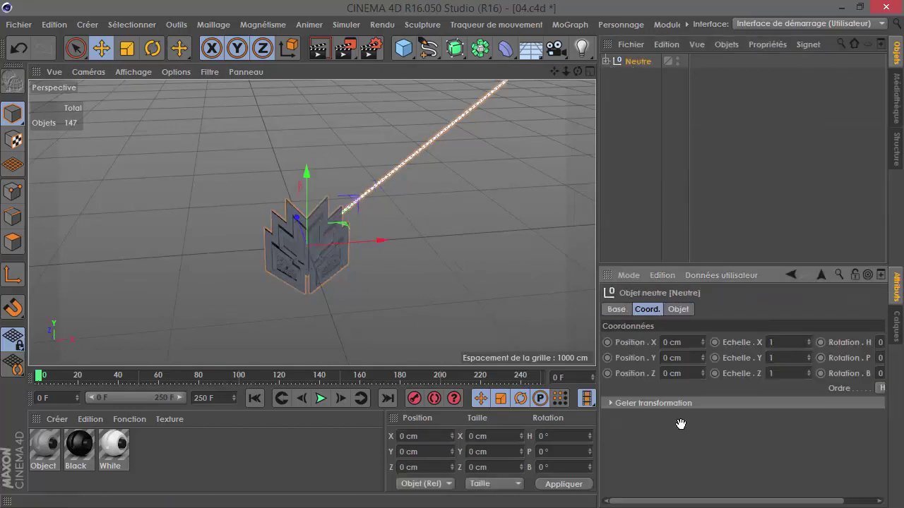
pyautogui.moveTo(680, 424); pyautogui.dragTo(643, 423)
pyautogui.moveTo(880, 435); pyautogui.dragTo(880, 507)
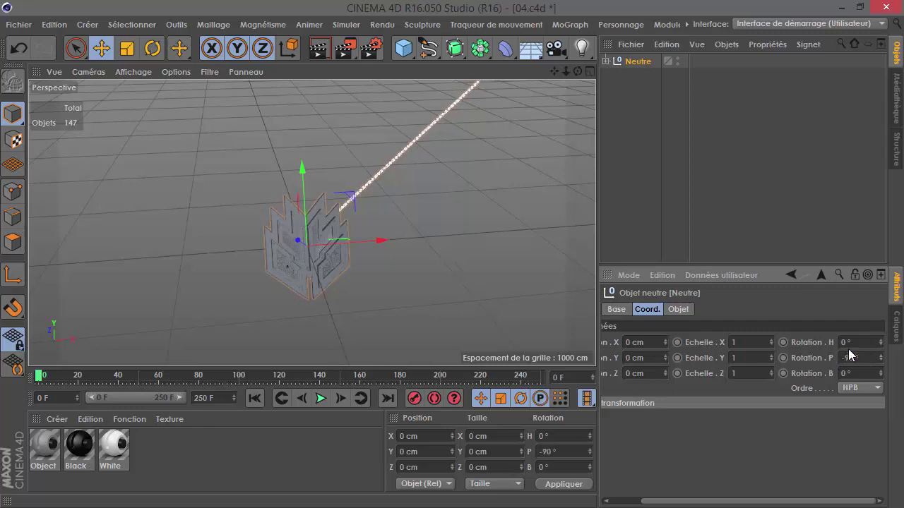
pyautogui.click(693, 70)
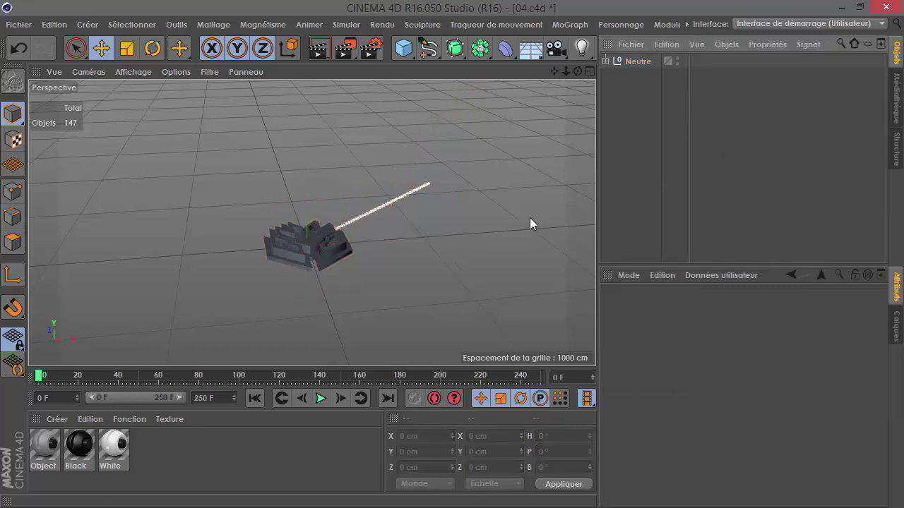
# Step: Add a Cylindre beside the logo at about X -1050, Y 531 cm, sized about 70 cm in radius and 1006 cm high
pyautogui.scroll(3, 173, 206)
pyautogui.click(427, 48)
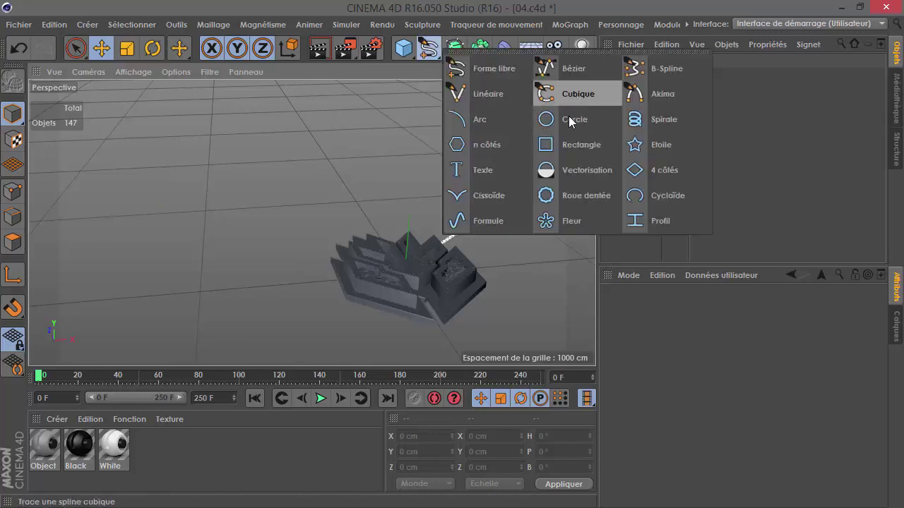
pyautogui.click(403, 48)
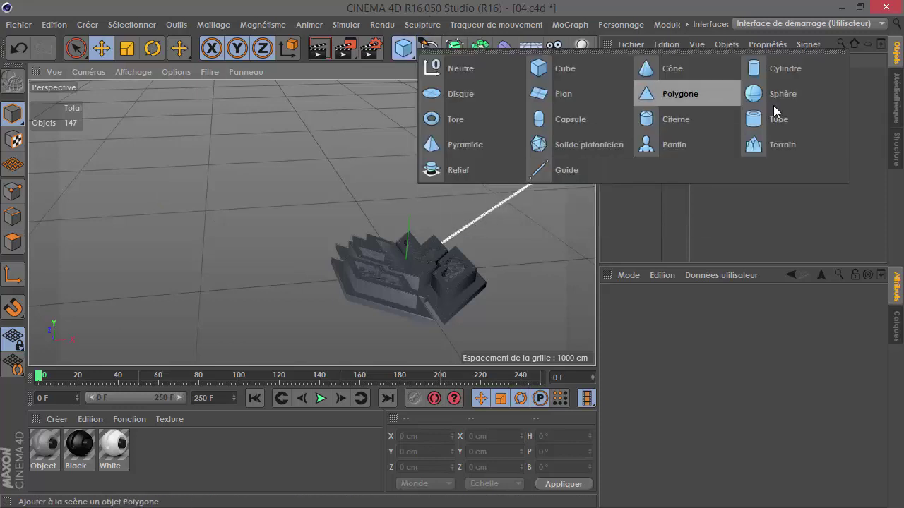
pyautogui.click(770, 68)
pyautogui.moveTo(454, 267); pyautogui.dragTo(175, 157)
pyautogui.moveTo(181, 221); pyautogui.dragTo(190, 76)
pyautogui.scroll(-2, 203, 257)
pyautogui.scroll(-2, 203, 258)
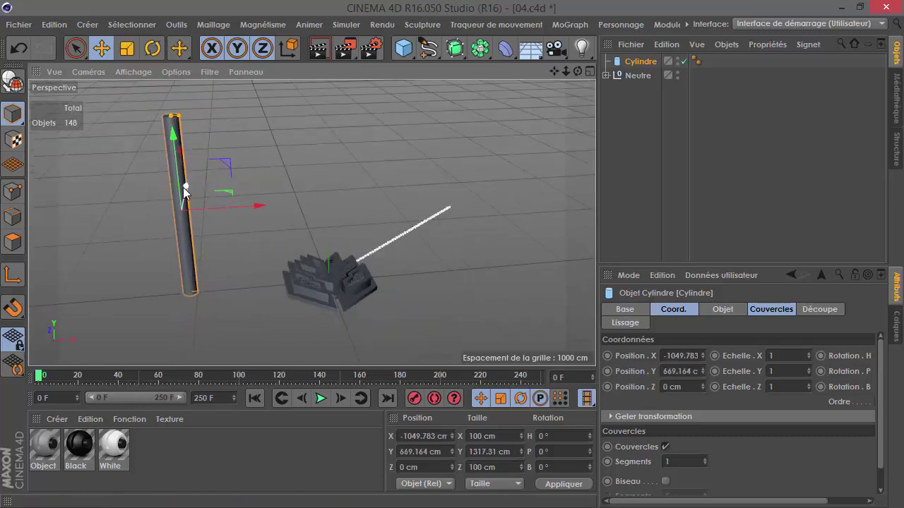
pyautogui.moveTo(173, 122); pyautogui.dragTo(187, 159)
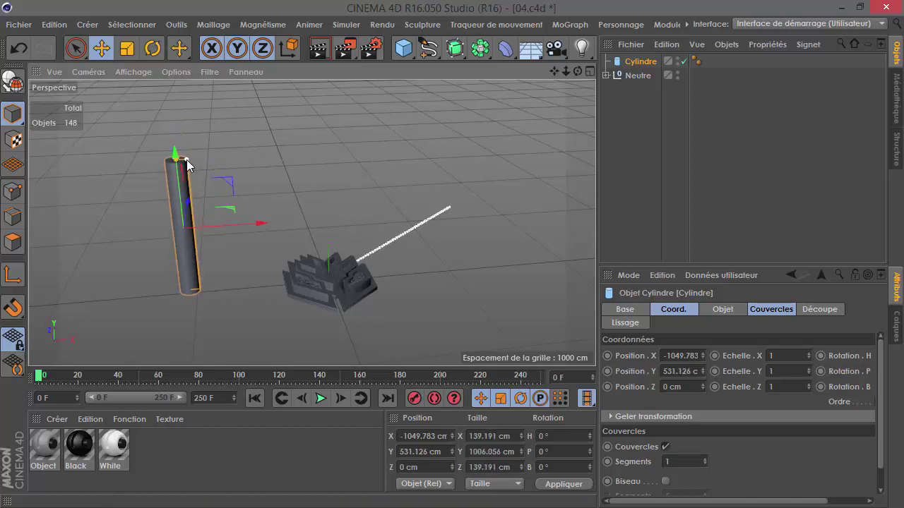
# Step: Switch the viewport to shaded display with wireframe lines and frame the cylinder closely
pyautogui.scroll(2, 169, 186)
pyautogui.scroll(3, 177, 179)
pyautogui.click(133, 71)
pyautogui.click(151, 109)
pyautogui.keyDown('alt'); pyautogui.moveTo(145, 223); pyautogui.dragTo(701, 341, button='right'); pyautogui.keyUp('alt')
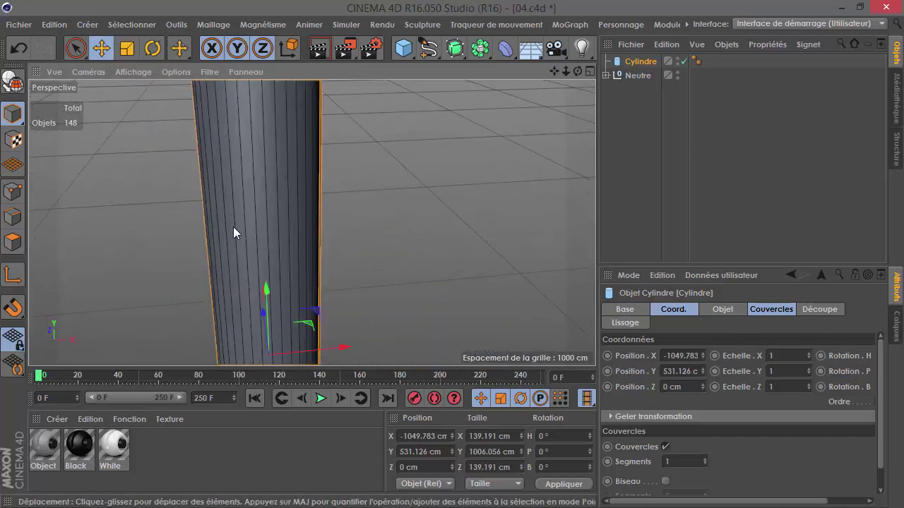
pyautogui.scroll(-5, 236, 230)
pyautogui.scroll(1, 247, 216)
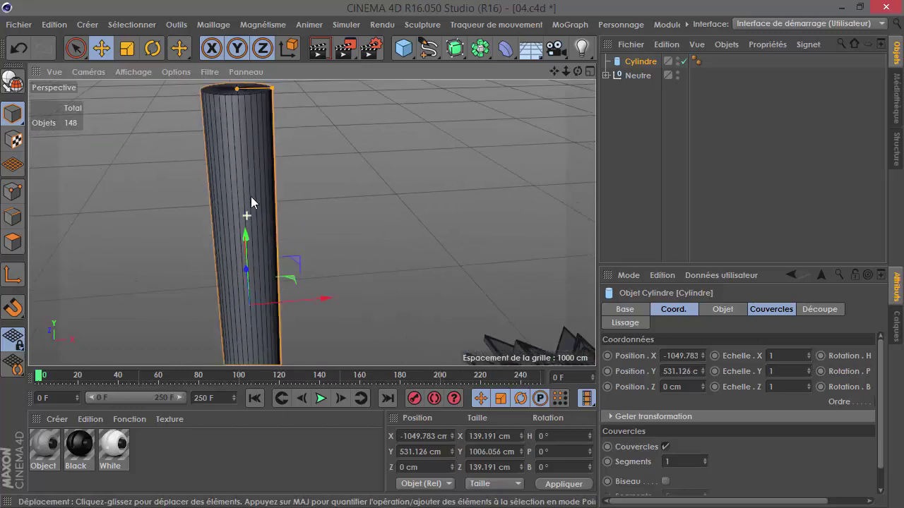
# Step: Turn off Couvercles on the tall cylinder to leave its ends open
pyautogui.click(730, 312)
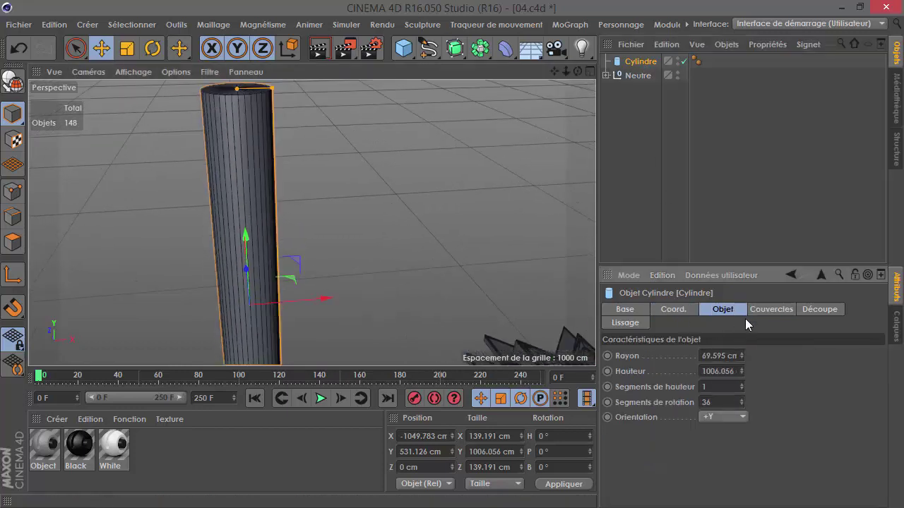
pyautogui.click(759, 314)
pyautogui.click(665, 355)
pyautogui.scroll(-5, 285, 214)
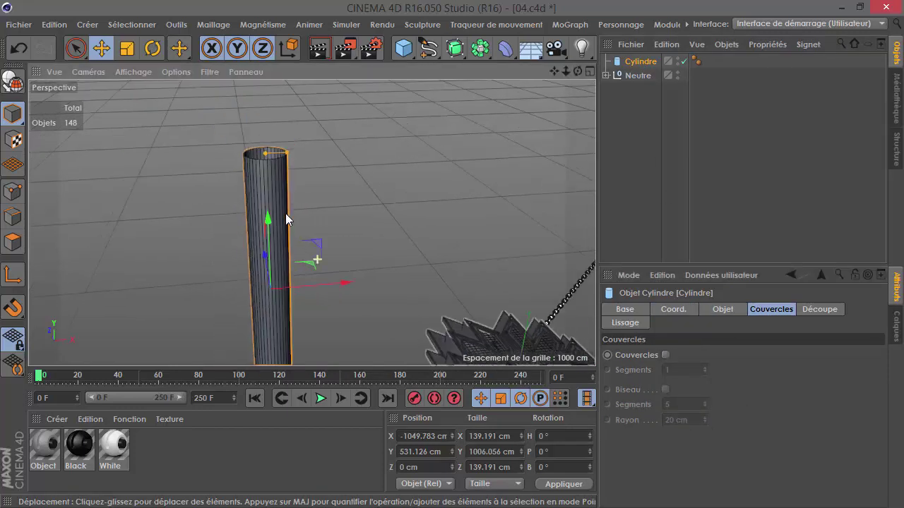
pyautogui.scroll(6, 256, 186)
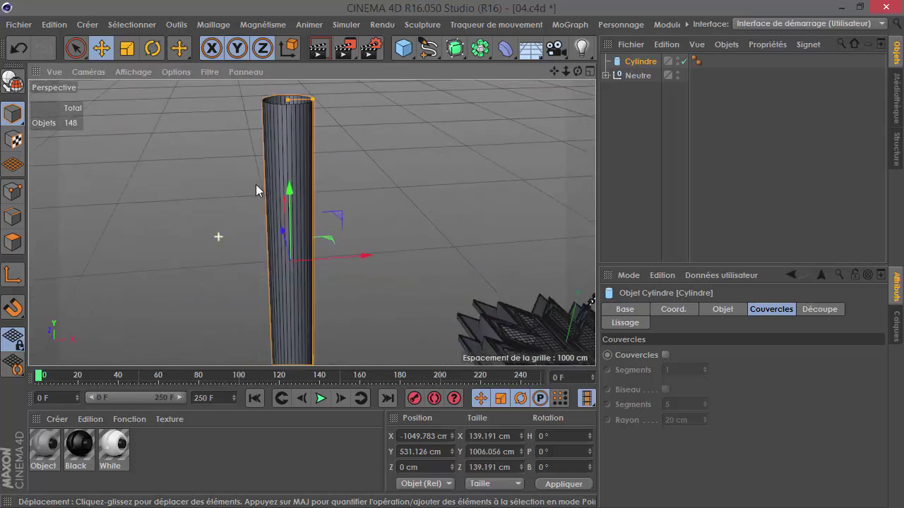
# Step: Set the tall cylinder's Segments de rotation to 20 and deselect it
pyautogui.click(732, 310)
pyautogui.moveTo(742, 405); pyautogui.dragTo(720, 404)
pyautogui.click(741, 399)
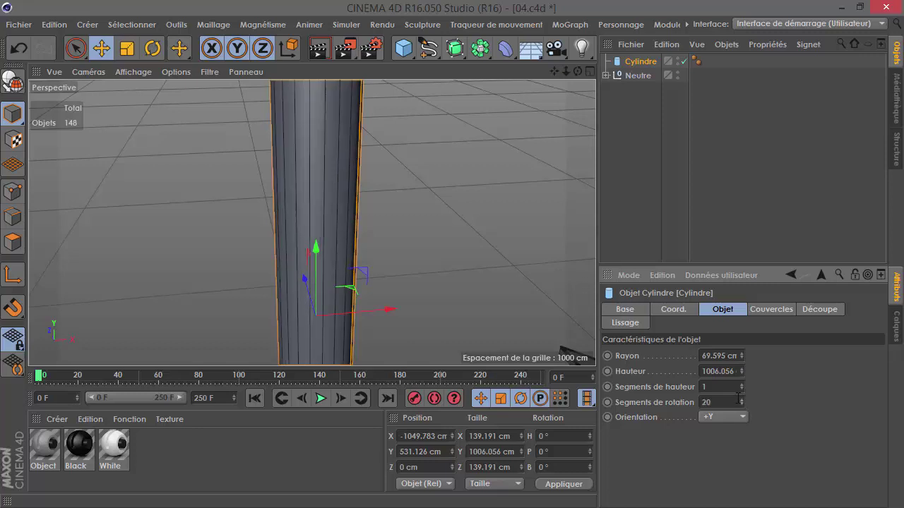
pyautogui.scroll(-4, 244, 295)
pyautogui.click(505, 156)
pyautogui.scroll(-4, 437, 151)
pyautogui.scroll(-2, 294, 127)
pyautogui.scroll(5, 488, 296)
pyautogui.scroll(-4, 487, 295)
pyautogui.scroll(-2, 224, 203)
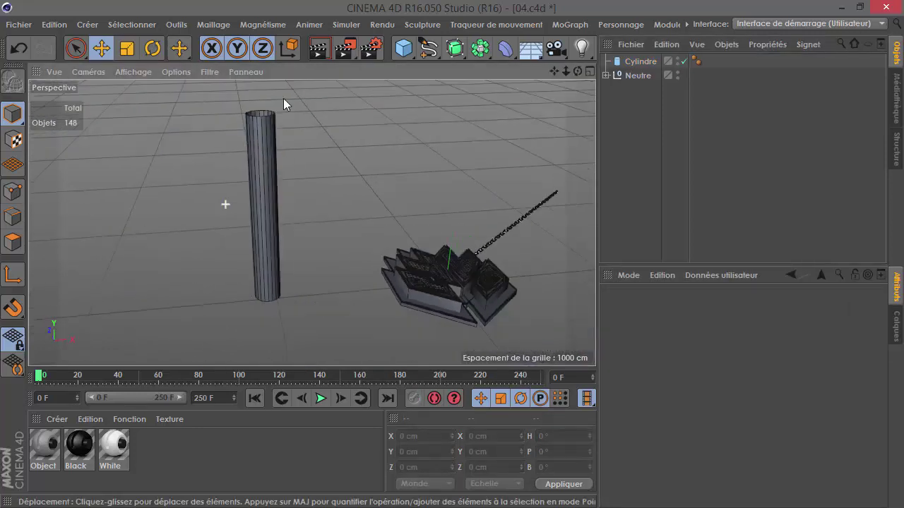
pyautogui.scroll(3, 283, 97)
pyautogui.scroll(3, 235, 111)
pyautogui.scroll(-3, 400, 175)
pyautogui.scroll(-2, 339, 107)
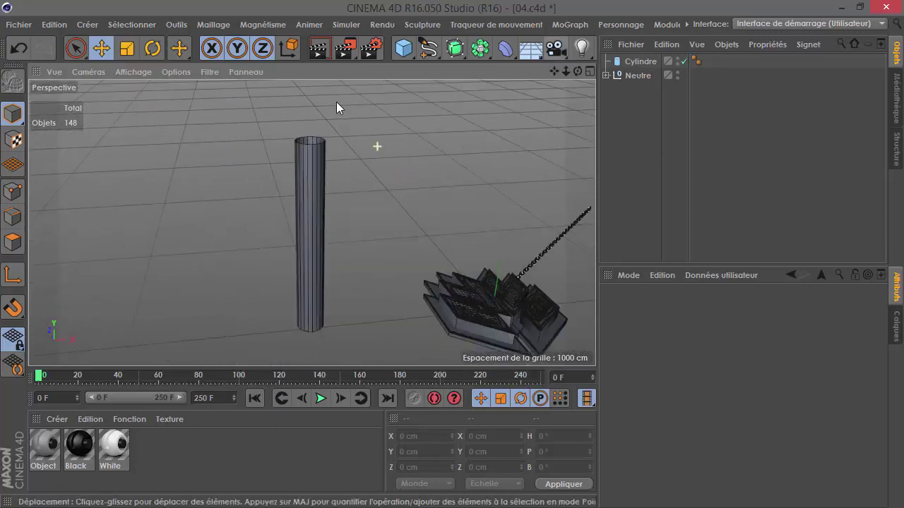
# Step: Duplicate the cylinder as a child of itself, shorten the copy to about 45 cm and lower it to the post's base
pyautogui.click(632, 64)
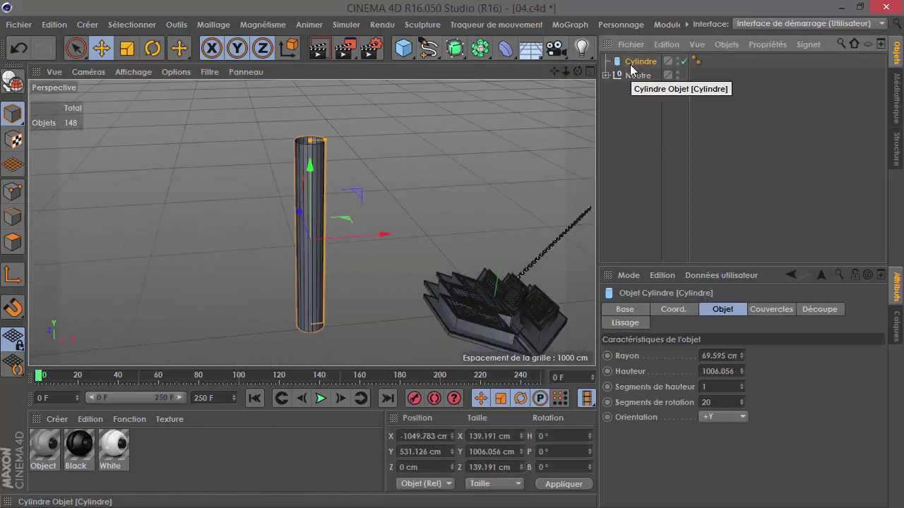
pyautogui.keyDown('ctrl'); pyautogui.moveTo(632, 67); pyautogui.dragTo(632, 61); pyautogui.keyUp('ctrl')
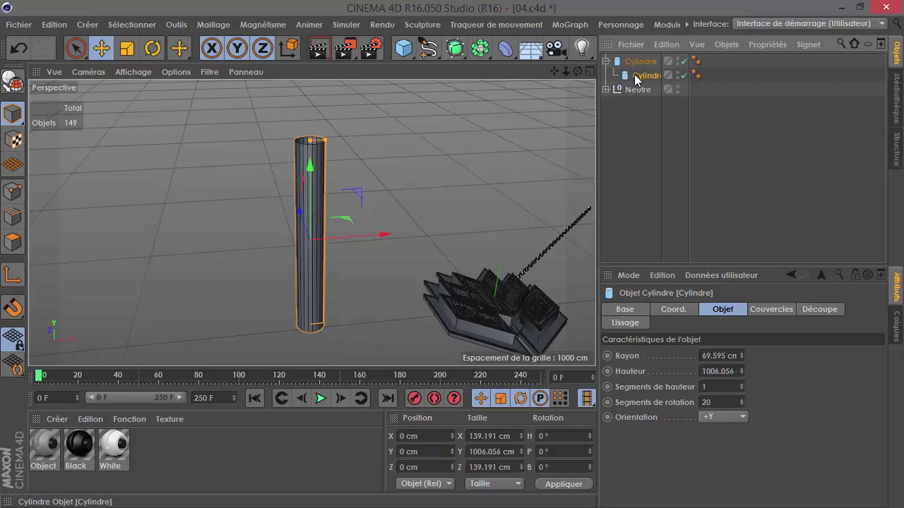
pyautogui.moveTo(309, 172); pyautogui.dragTo(317, 308)
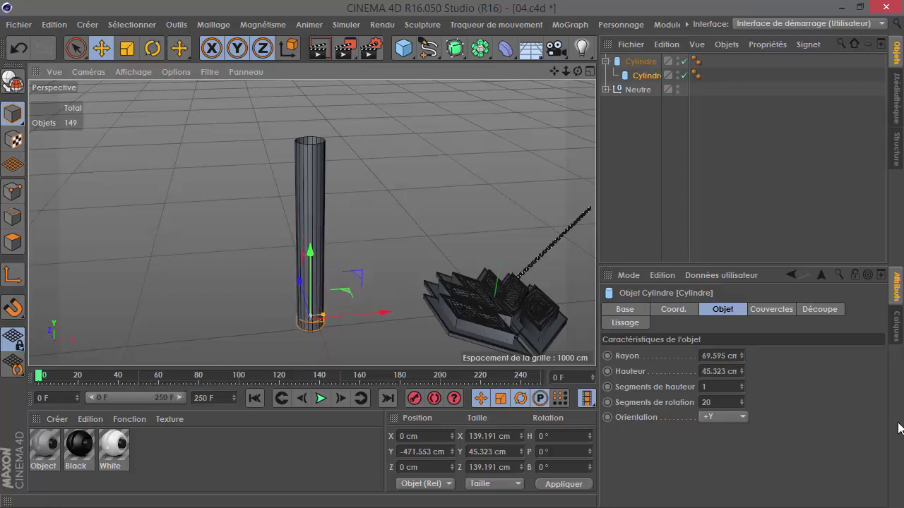
# Step: Widen the base ring to a radius of about 91.6 cm and enable its Couvercles
pyautogui.moveTo(740, 355); pyautogui.dragTo(741, 345)
pyautogui.click(770, 309)
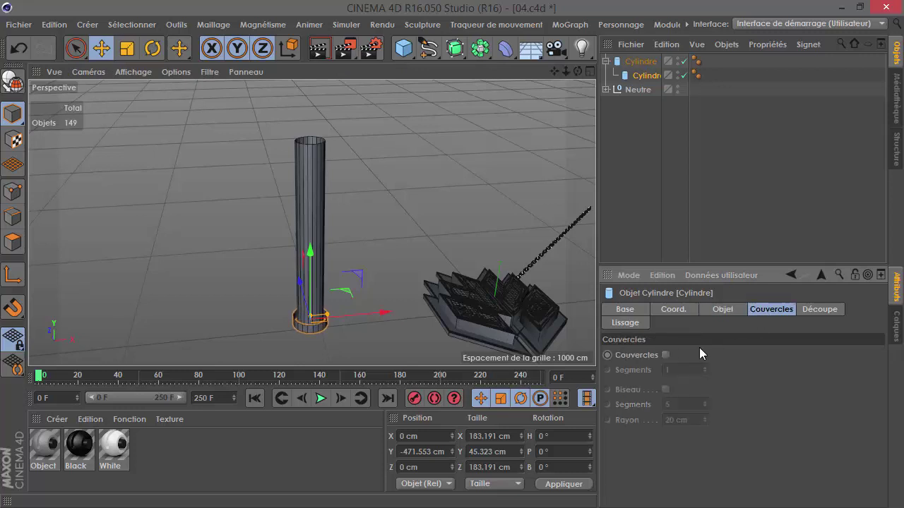
pyautogui.click(666, 356)
pyautogui.keyDown('alt'); pyautogui.moveTo(244, 326); pyautogui.dragTo(361, 281, button='right'); pyautogui.keyUp('alt')
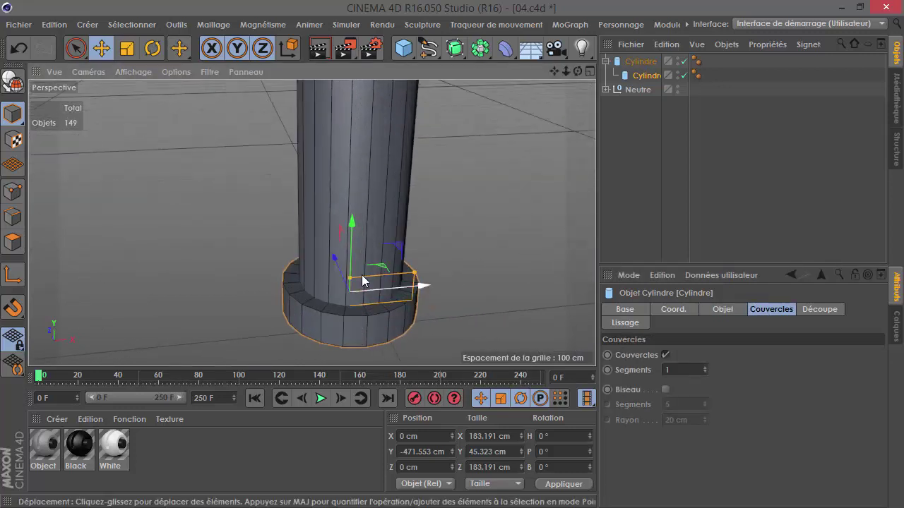
# Step: Duplicate the base ring as a second collar above it, about 75.6 cm in radius and 51.6 cm high, at about Y -430 cm
pyautogui.moveTo(350, 278); pyautogui.dragTo(367, 249)
pyautogui.click(722, 309)
pyautogui.moveTo(743, 370); pyautogui.dragTo(741, 366)
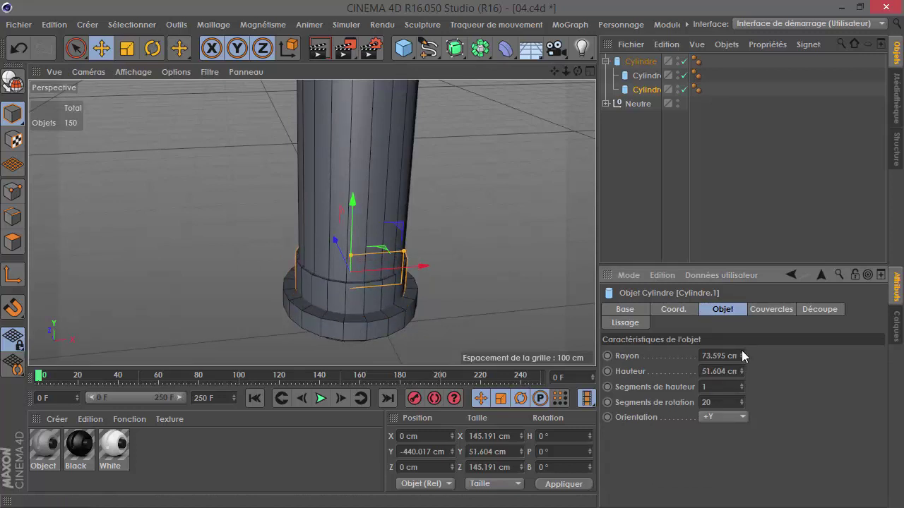
pyautogui.moveTo(352, 205); pyautogui.dragTo(361, 202)
pyautogui.click(382, 296)
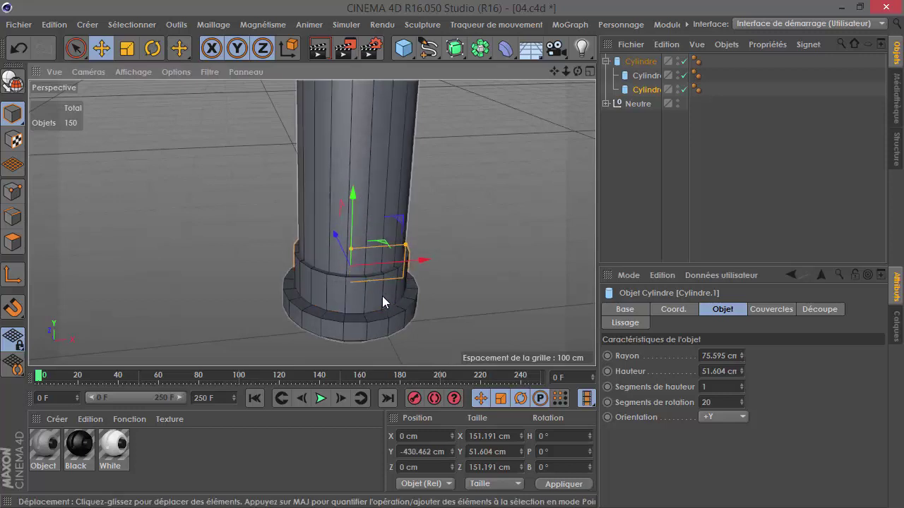
# Step: Resize the base ring to about 100.5 cm radius and 26.6 cm height, and give both rings 43 Segments de rotation
pyautogui.moveTo(415, 280); pyautogui.dragTo(420, 278)
pyautogui.scroll(-3, 329, 283)
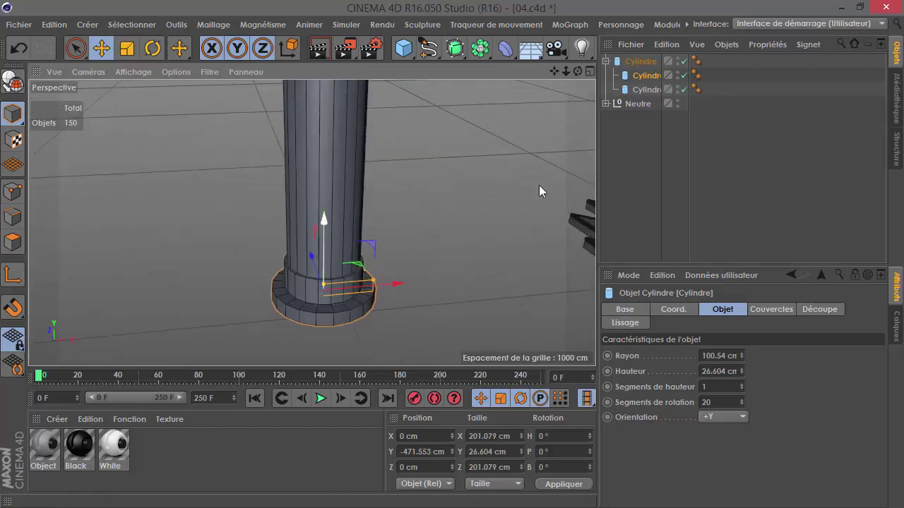
pyautogui.click(654, 91)
pyautogui.keyDown('shift'); pyautogui.click(647, 76); pyautogui.keyUp('shift')
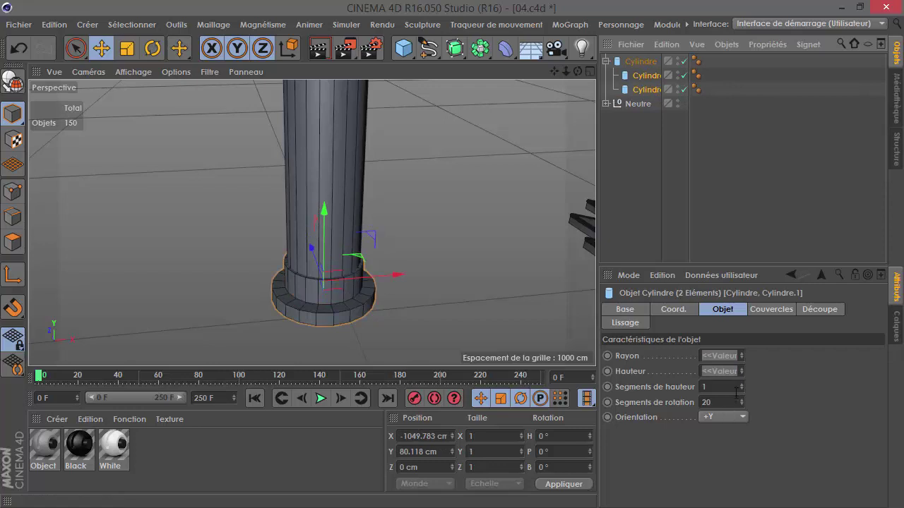
pyautogui.moveTo(740, 400); pyautogui.dragTo(739, 385)
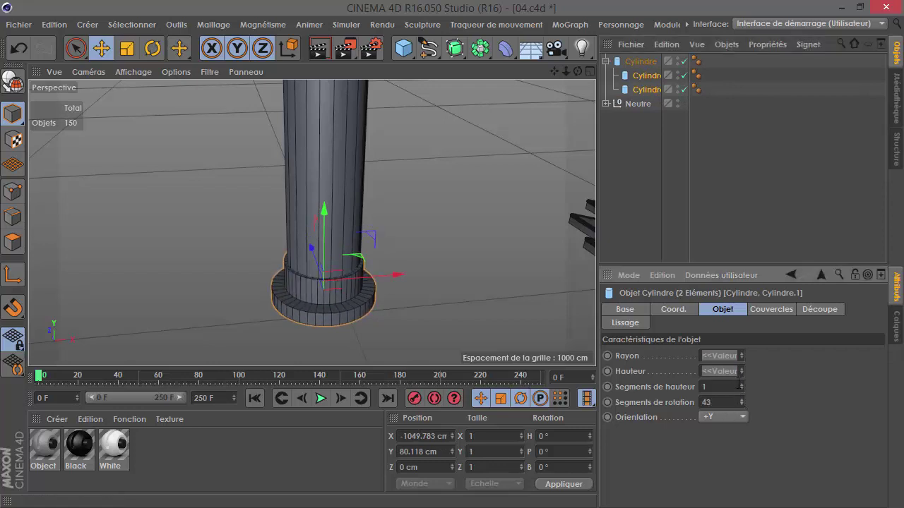
# Step: Enable Biseau on the caps of both rings with 3 segments and a 3 cm radius
pyautogui.click(756, 314)
pyautogui.click(666, 389)
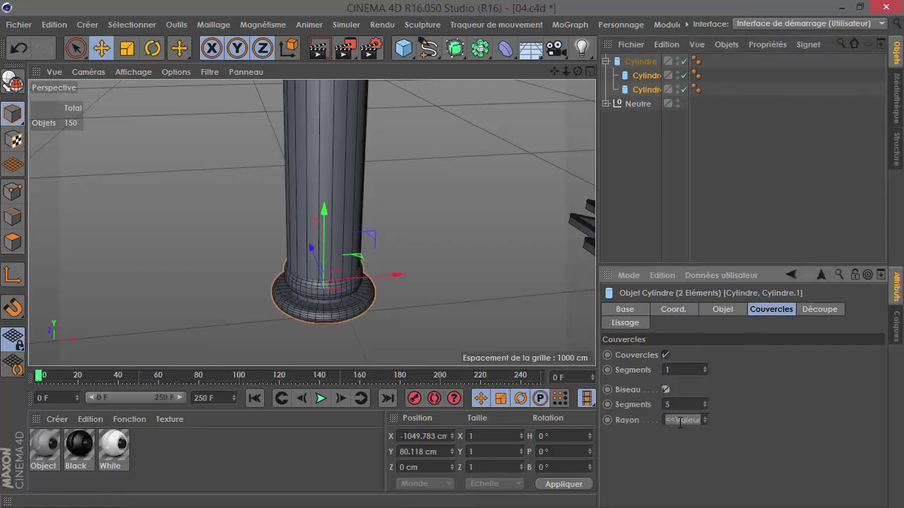
pyautogui.write('4')
pyautogui.press('Return')
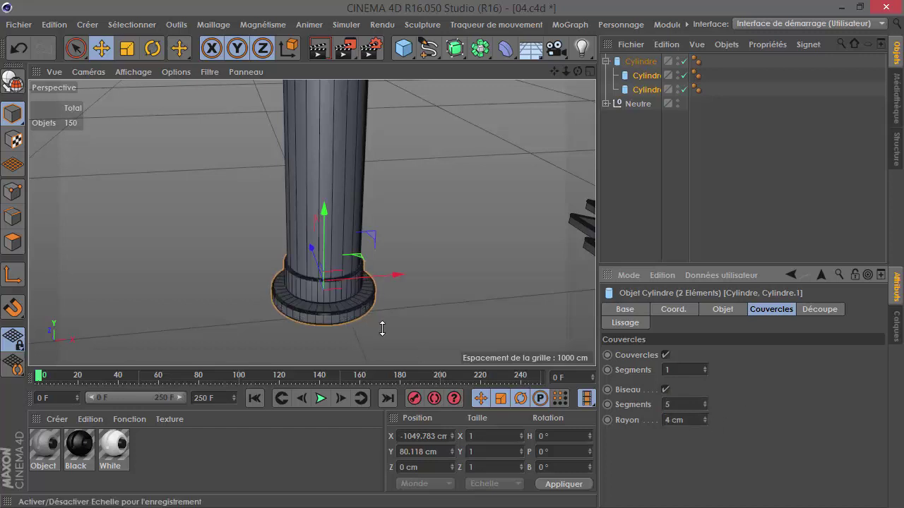
pyautogui.scroll(3, 385, 321)
pyautogui.moveTo(691, 422); pyautogui.dragTo(662, 421)
pyautogui.write('3')
pyautogui.press('Return')
pyautogui.write('3')
pyautogui.press('Return')
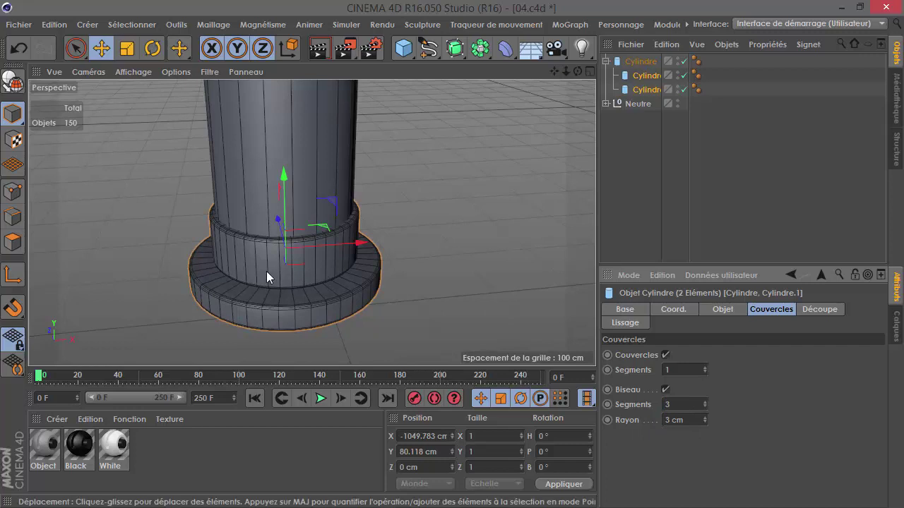
# Step: Switch the viewport to smooth shading without edge lines and deselect the rings
pyautogui.scroll(-4, 266, 276)
pyautogui.scroll(-3, 224, 256)
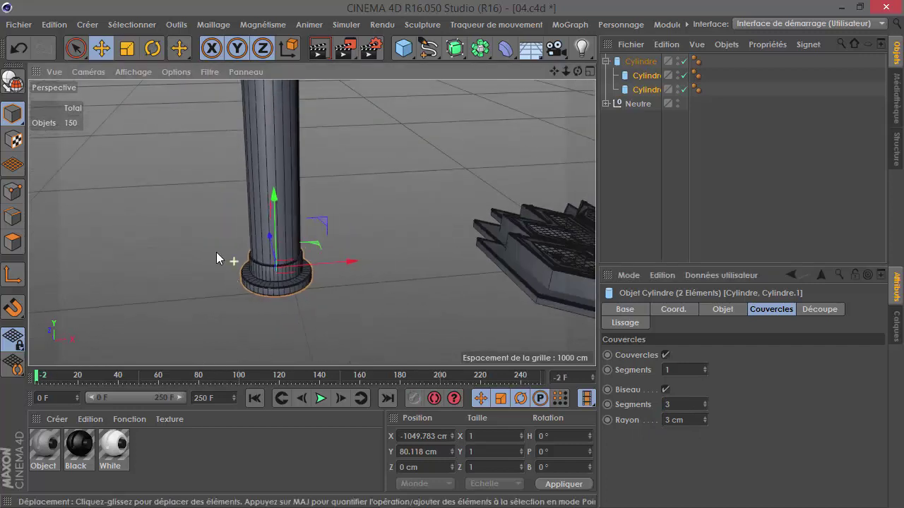
pyautogui.click(130, 72)
pyautogui.click(132, 93)
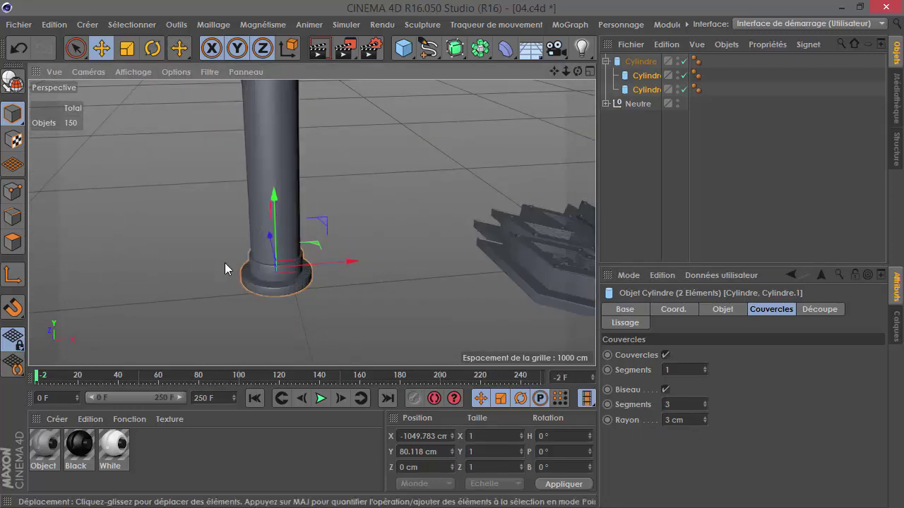
pyautogui.click(767, 169)
pyautogui.scroll(-5, 241, 294)
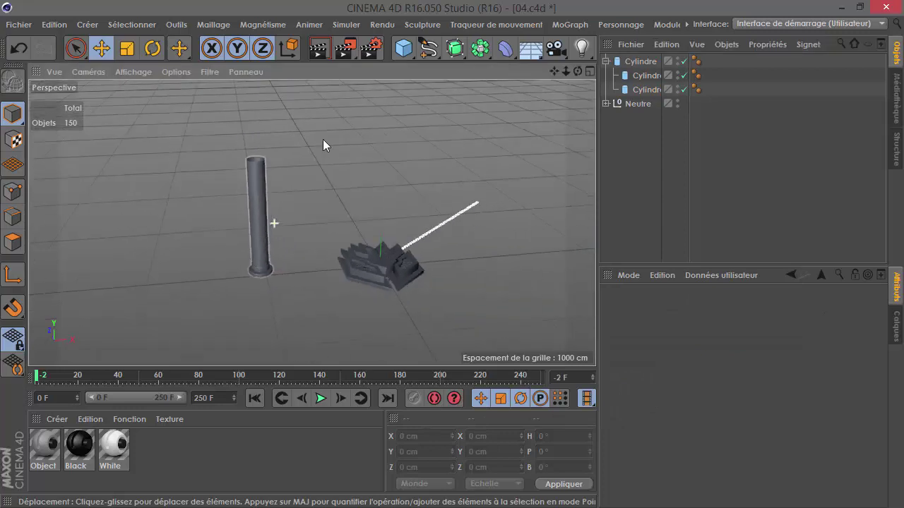
# Step: Stretch the post to a height of about 1514 cm
pyautogui.scroll(2, 241, 207)
pyautogui.click(261, 180)
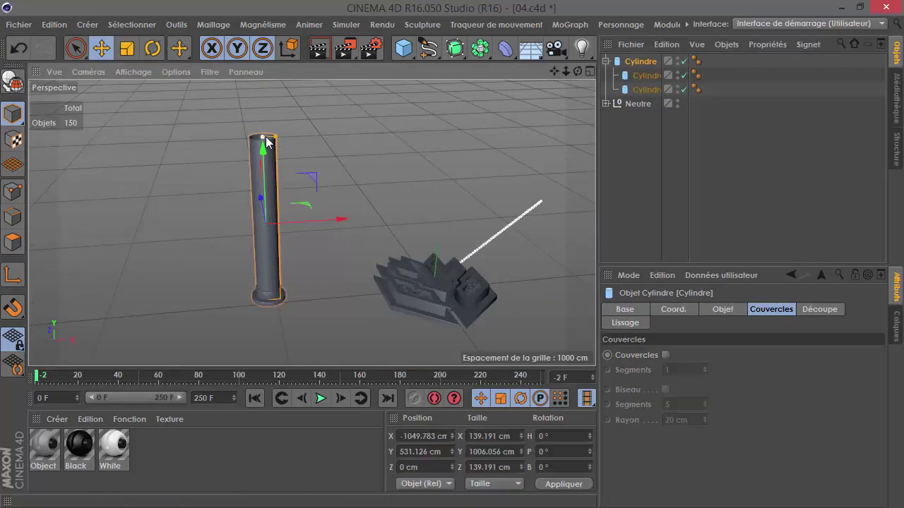
pyautogui.moveTo(263, 136); pyautogui.dragTo(239, 102)
pyautogui.click(20, 51)
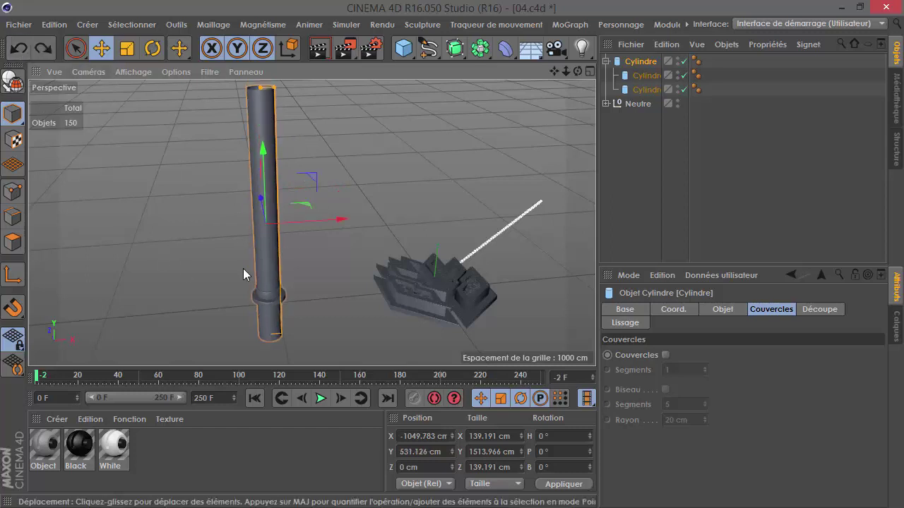
# Step: Raise the post together with its rings to about Y 579 cm and undo the further upward move
pyautogui.keyDown('alt'); pyautogui.moveTo(249, 259); pyautogui.dragTo(261, 168); pyautogui.keyUp('alt')
pyautogui.click(19, 48)
pyautogui.moveTo(237, 207); pyautogui.dragTo(272, 175)
pyautogui.press('z')
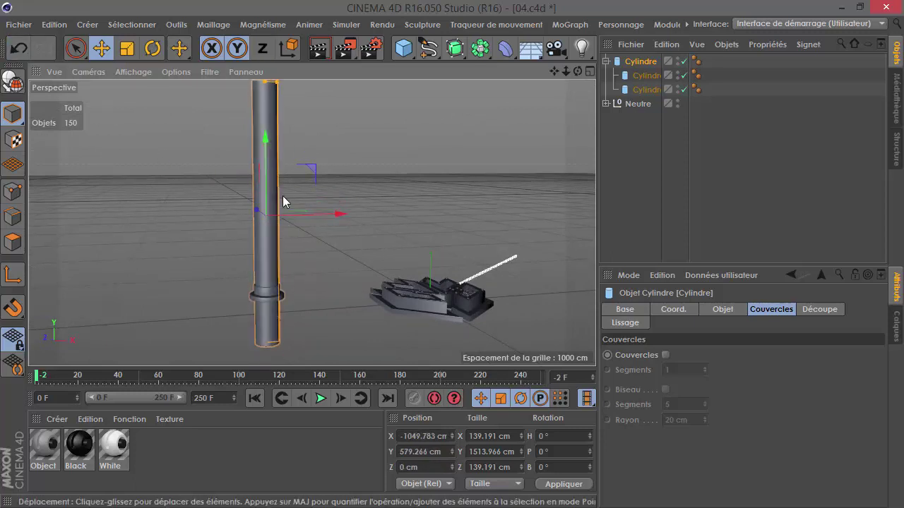
pyautogui.moveTo(267, 185); pyautogui.dragTo(266, 170)
pyautogui.hotkey('ctrl', 'z')
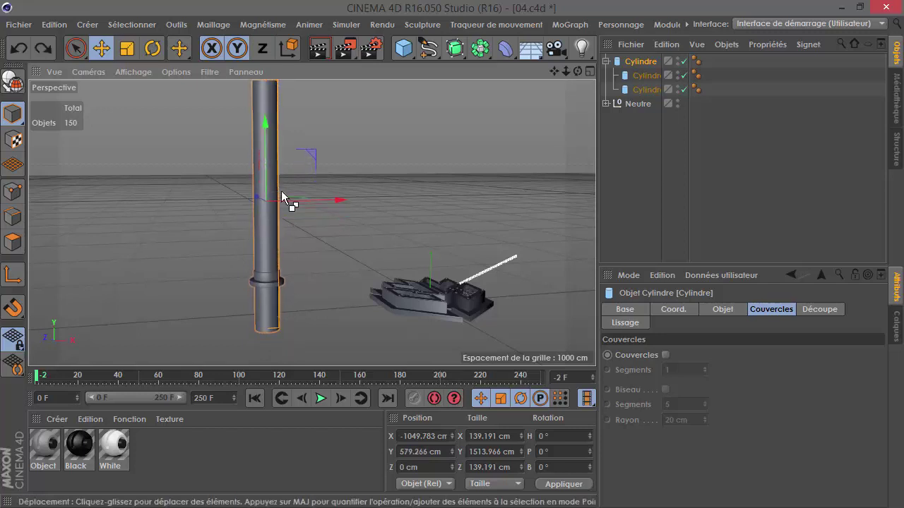
# Step: Take both rings out of the post's hierarchy and raise only the post to about Y 830.5 cm
pyautogui.click(638, 105)
pyautogui.moveTo(704, 93); pyautogui.dragTo(639, 60)
pyautogui.click(633, 88)
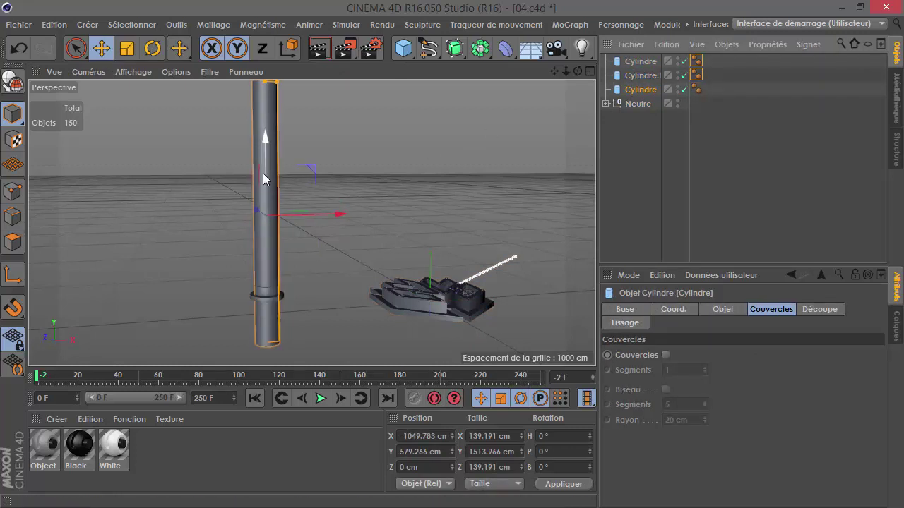
pyautogui.moveTo(273, 142); pyautogui.dragTo(275, 112)
pyautogui.click(19, 48)
pyautogui.scroll(5, 261, 296)
pyautogui.keyDown('alt'); pyautogui.moveTo(254, 314); pyautogui.dragTo(285, 158, button='middle'); pyautogui.keyUp('alt')
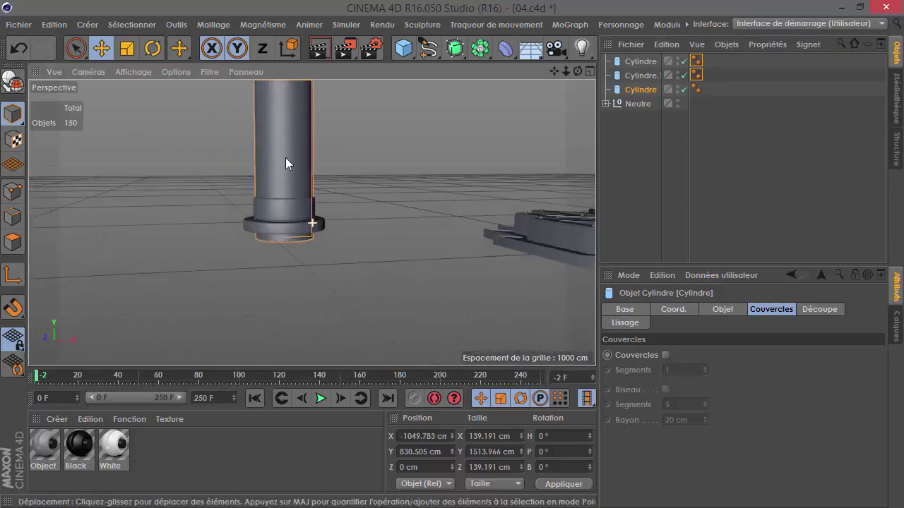
# Step: Widen the upper collar to a radius of about 77.6 cm and deselect it
pyautogui.scroll(3, 271, 204)
pyautogui.keyDown('alt'); pyautogui.moveTo(287, 200); pyautogui.dragTo(661, 105); pyautogui.keyUp('alt')
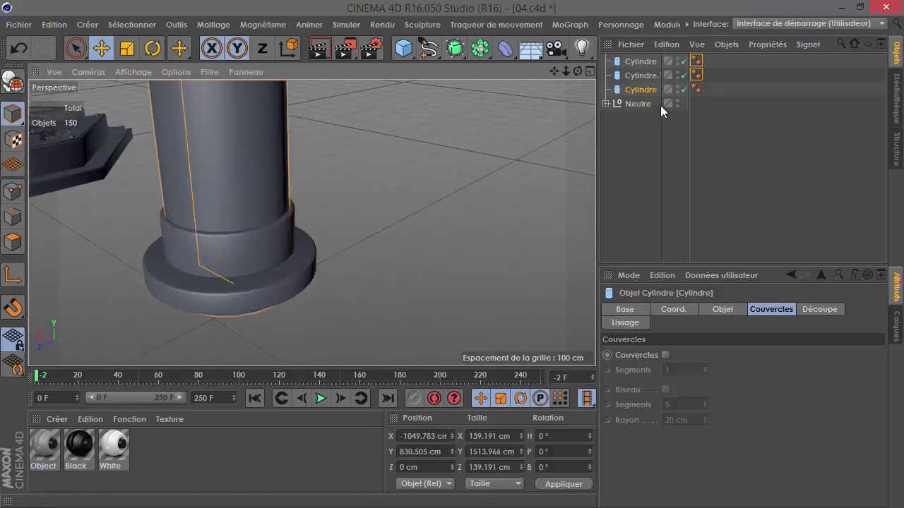
pyautogui.click(640, 74)
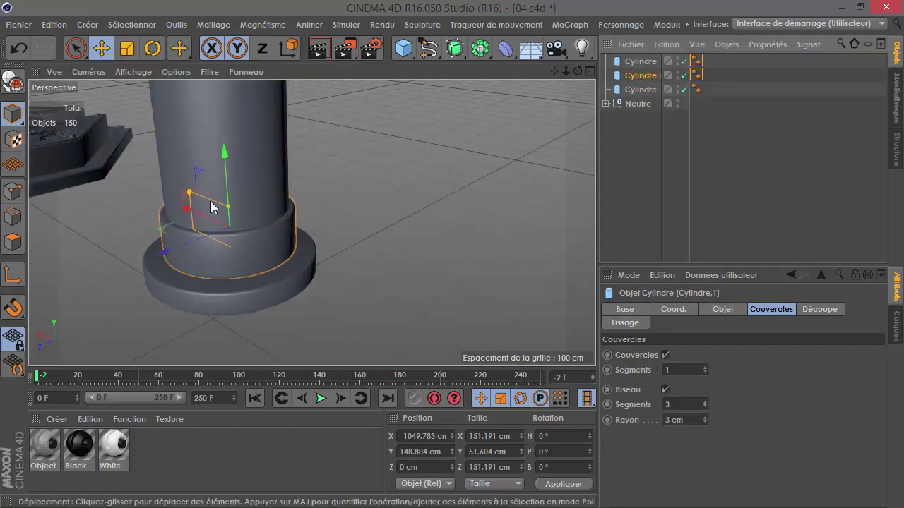
pyautogui.keyDown('alt'); pyautogui.moveTo(188, 197); pyautogui.dragTo(317, 184); pyautogui.keyUp('alt')
pyautogui.click(722, 309)
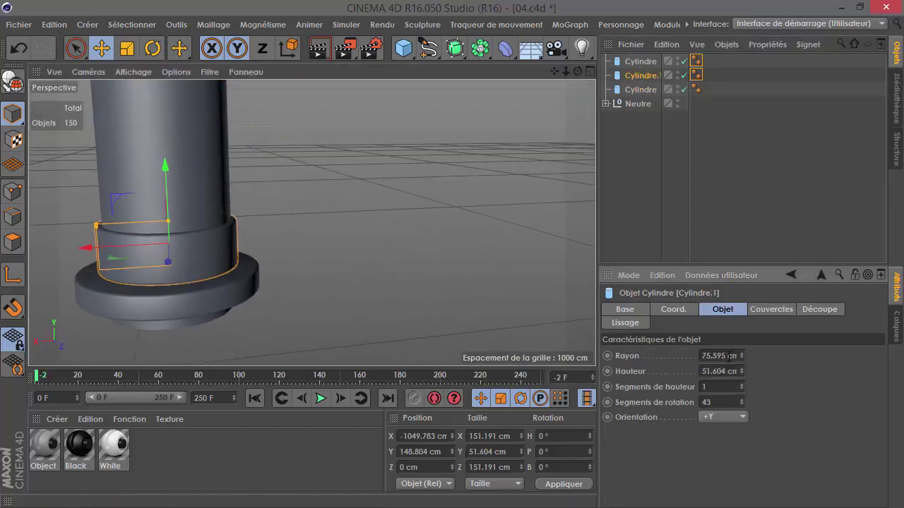
pyautogui.moveTo(717, 355); pyautogui.dragTo(718, 344)
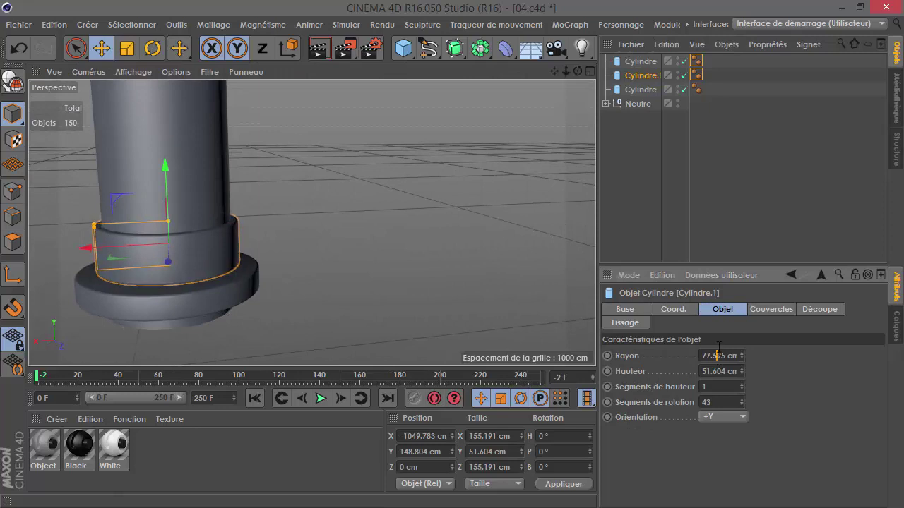
pyautogui.click(723, 242)
# Step: Lower the upper collar by about 2.4 cm toward the base ring
pyautogui.scroll(-3, 481, 250)
pyautogui.keyDown('alt'); pyautogui.moveTo(265, 246); pyautogui.dragTo(199, 264); pyautogui.keyUp('alt')
pyautogui.scroll(-4, 199, 264)
pyautogui.keyDown('alt'); pyautogui.moveTo(223, 229); pyautogui.dragTo(192, 183); pyautogui.keyUp('alt')
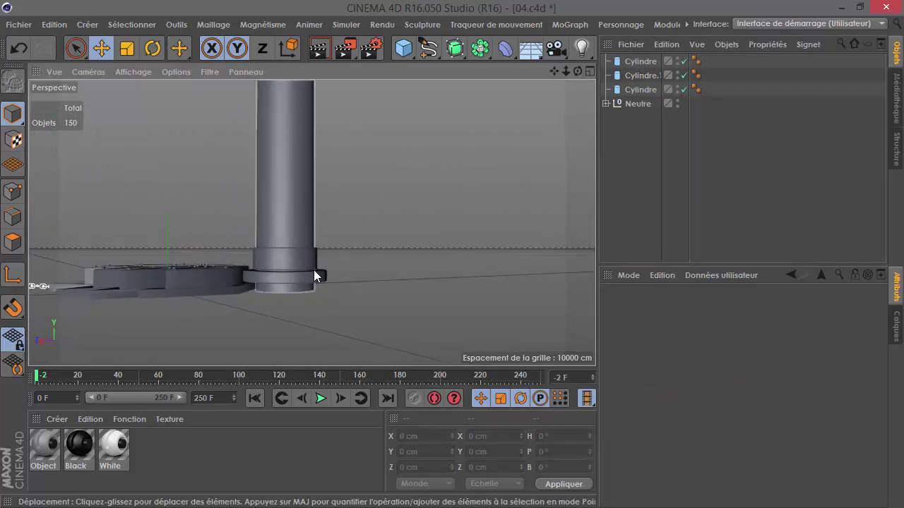
pyautogui.scroll(3, 314, 269)
pyautogui.click(297, 257)
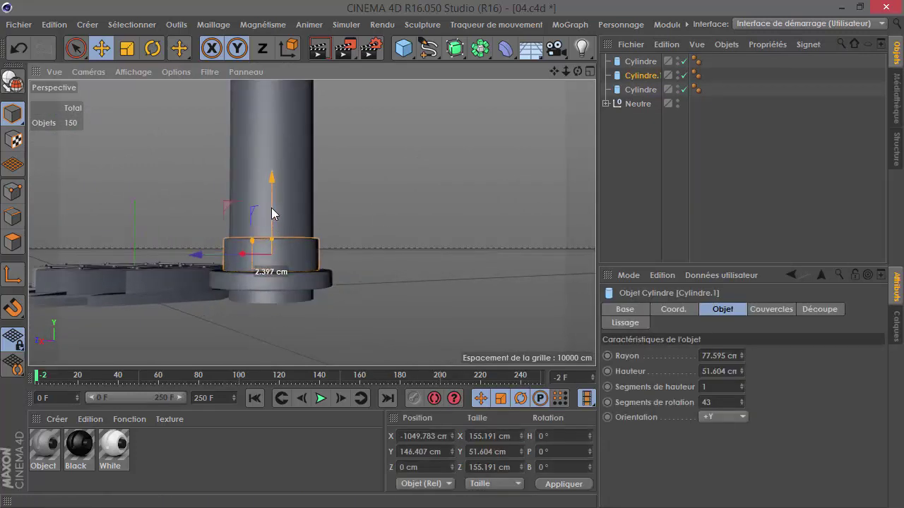
# Step: Drop the wide base ring onto the floor so its center sits at about Y 13.3 cm
pyautogui.click(641, 88)
pyautogui.click(635, 62)
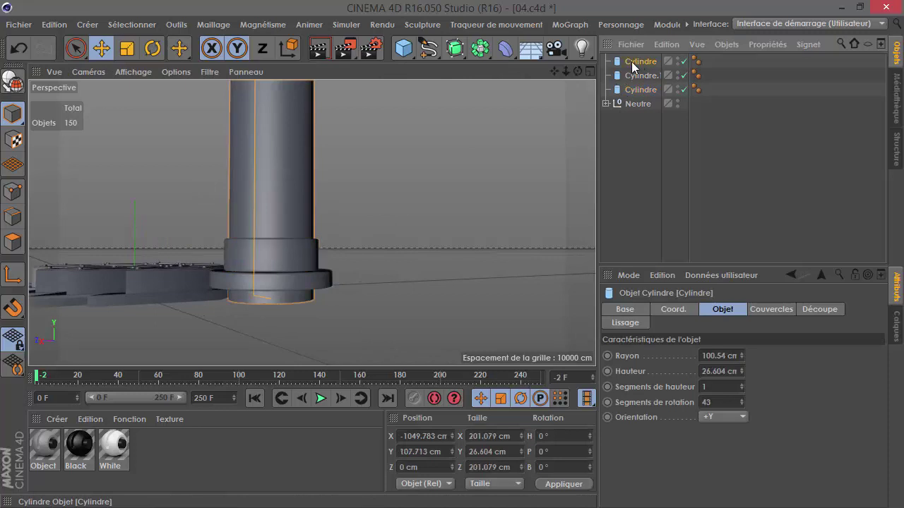
pyautogui.click(678, 25)
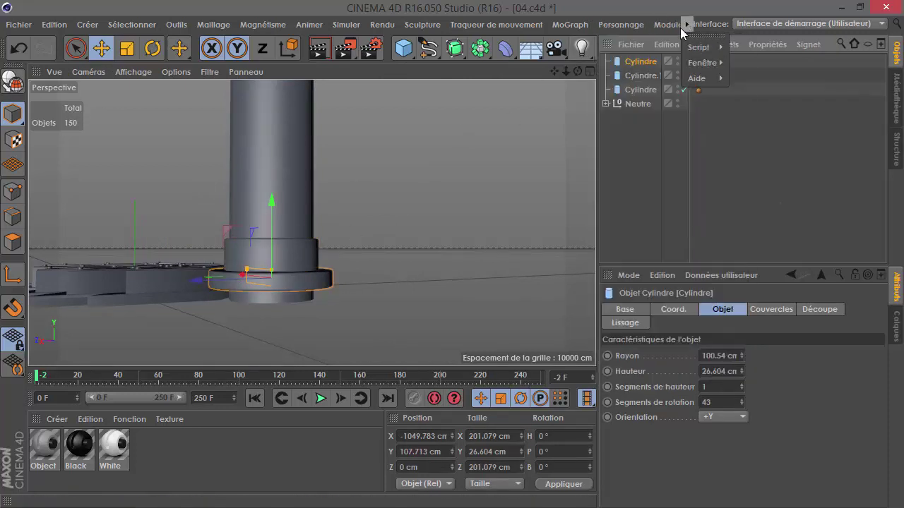
pyautogui.click(695, 147)
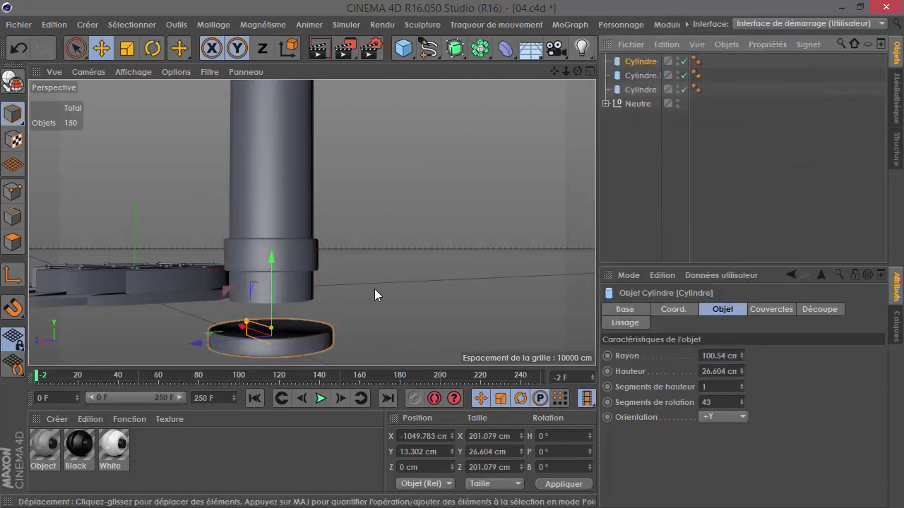
# Step: Lower the upper collar until it rests on top of the base ring
pyautogui.click(639, 76)
pyautogui.click(641, 89)
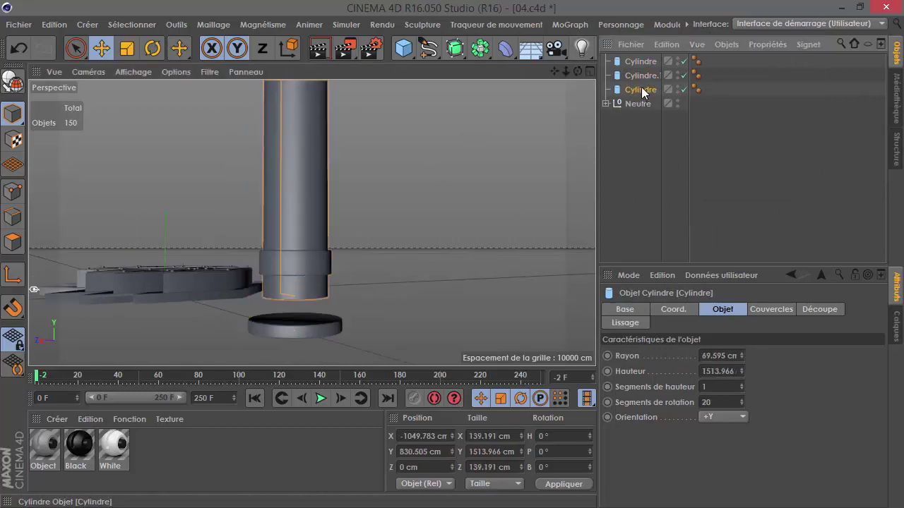
pyautogui.scroll(3, 276, 335)
pyautogui.moveTo(303, 179); pyautogui.dragTo(315, 230)
# Step: Shorten the post to a height of about 1212 cm, drop it onto the floor and deselect it
pyautogui.click(630, 89)
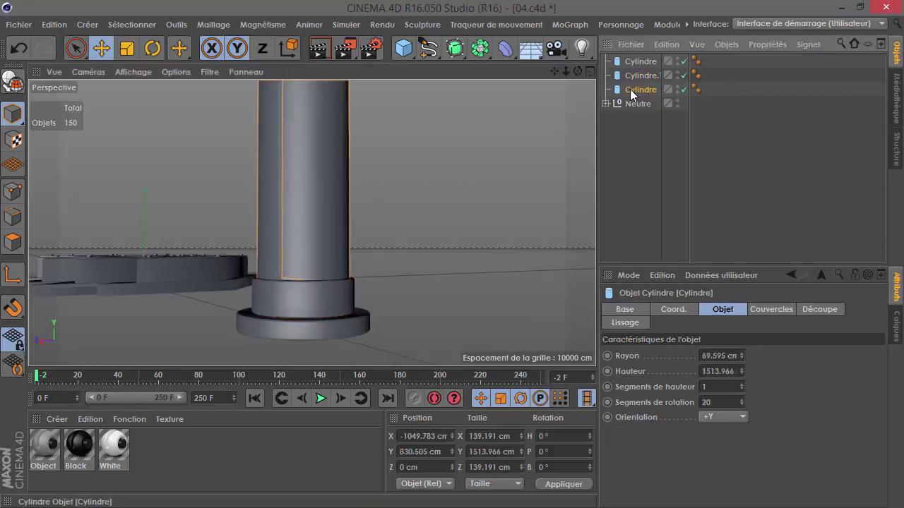
pyautogui.click(621, 24)
pyautogui.click(553, 219)
pyautogui.scroll(-8, 341, 305)
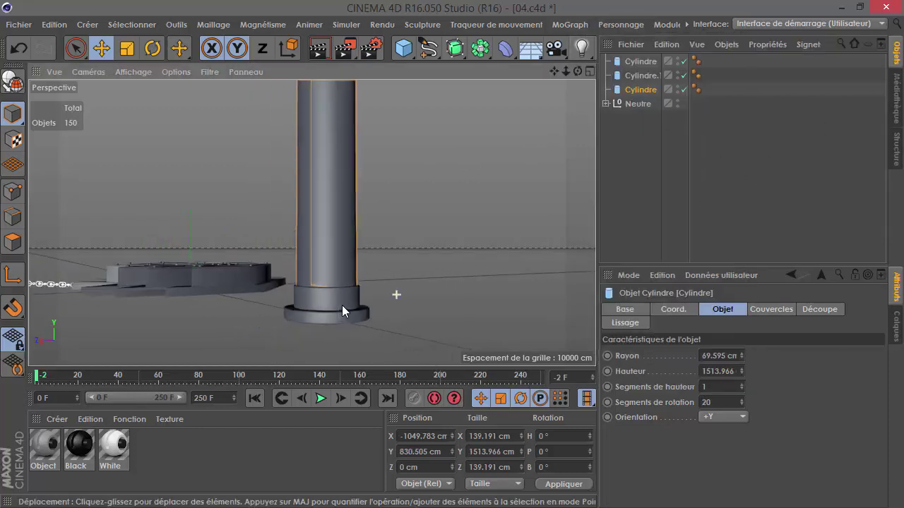
pyautogui.scroll(-4, 319, 311)
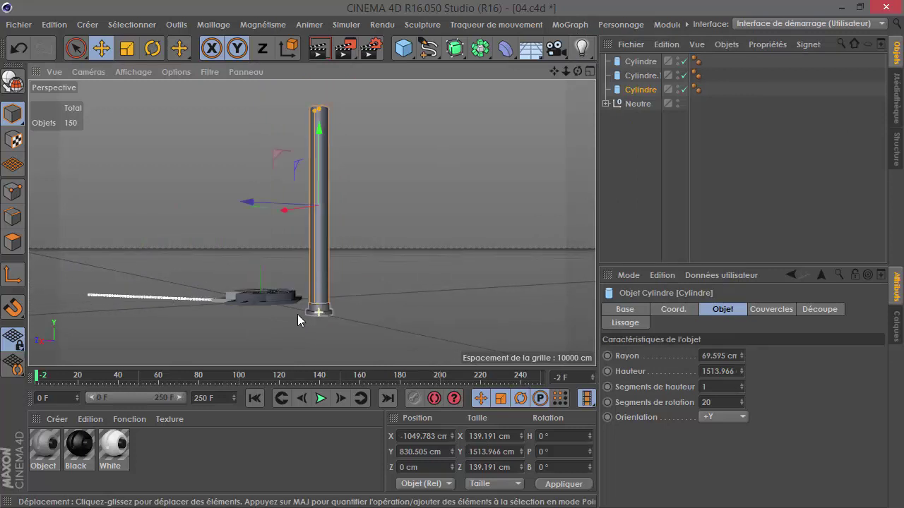
pyautogui.moveTo(741, 371); pyautogui.dragTo(741, 379)
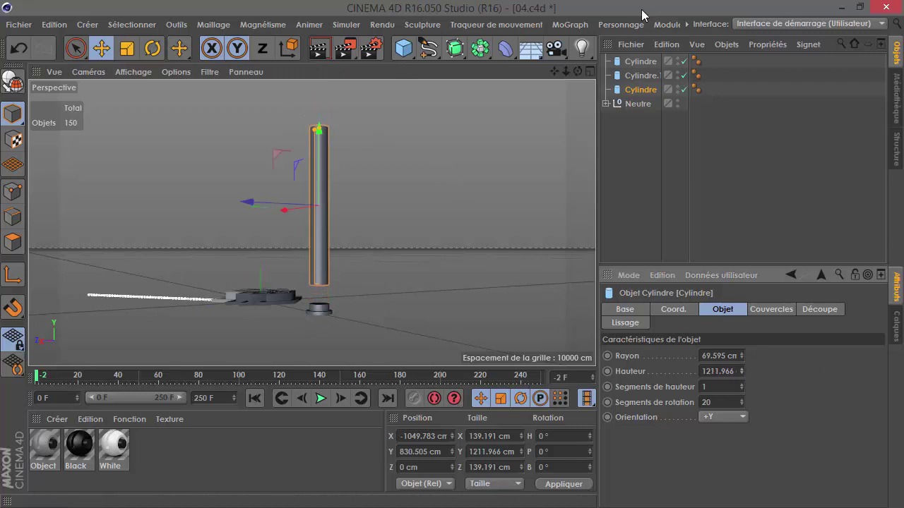
pyautogui.click(671, 25)
pyautogui.click(684, 145)
pyautogui.click(684, 146)
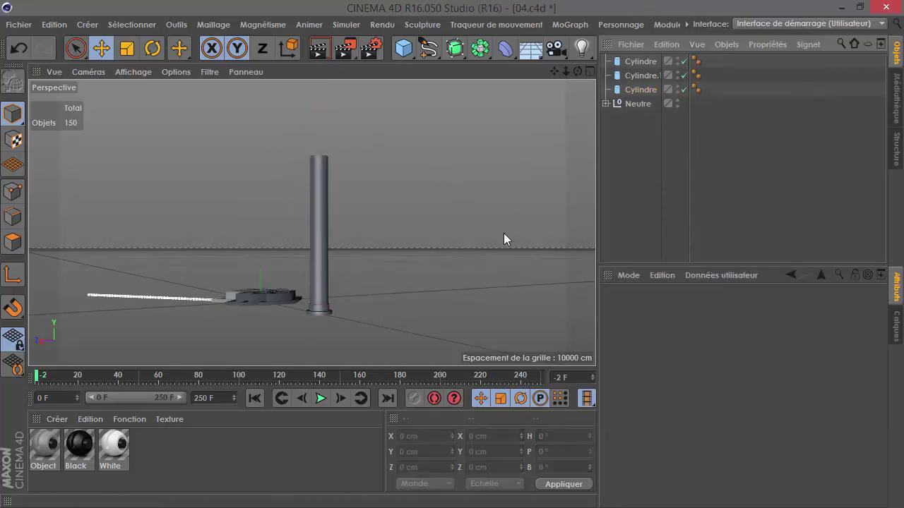
# Step: Group the post and its two rings under one null object and deselect the group
pyautogui.scroll(-4, 389, 281)
pyautogui.keyDown('alt'); pyautogui.moveTo(284, 267); pyautogui.dragTo(385, 269, button='right'); pyautogui.keyUp('alt')
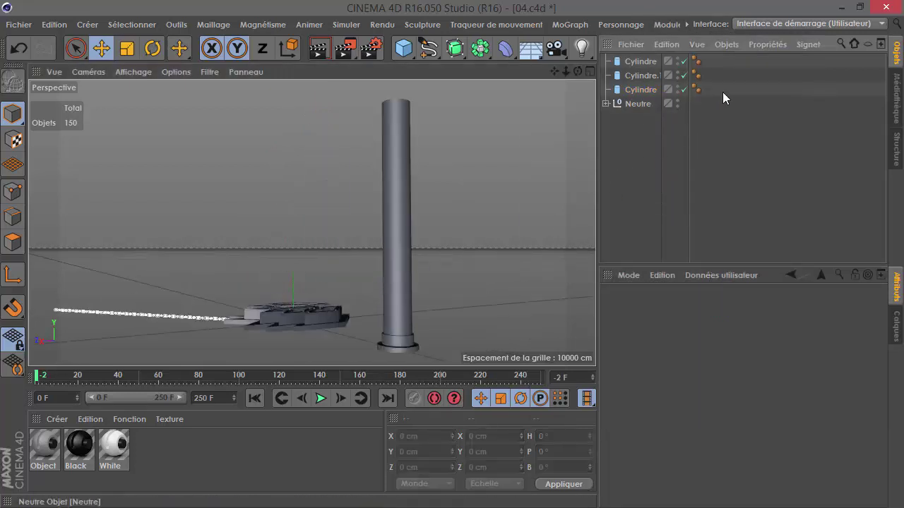
pyautogui.moveTo(722, 93); pyautogui.dragTo(586, 49)
pyautogui.hotkey('alt', 'g')
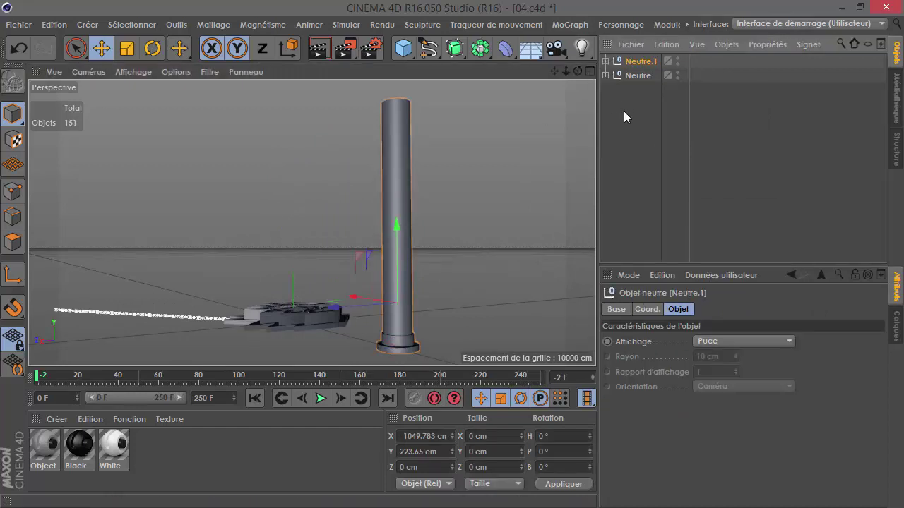
pyautogui.click(624, 110)
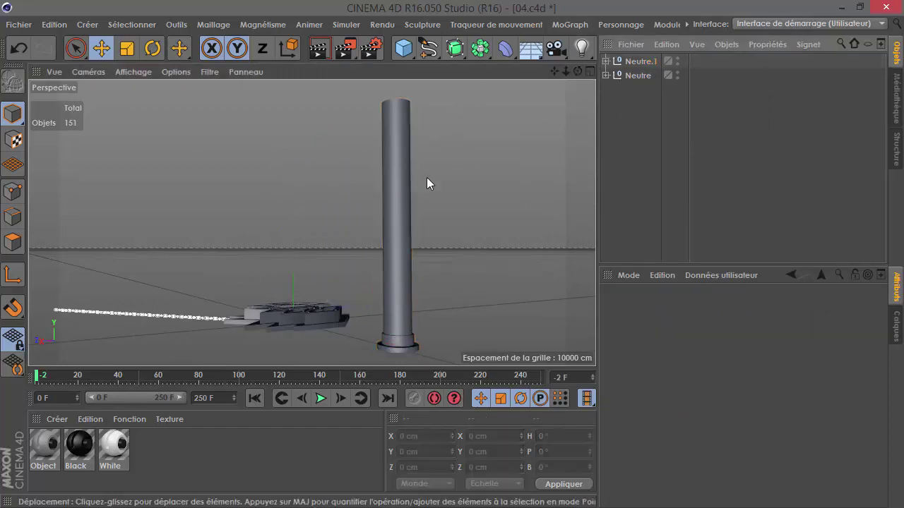
# Step: Add a MoGraph Cloneur and make the post's group its child
pyautogui.scroll(-3, 285, 280)
pyautogui.click(569, 24)
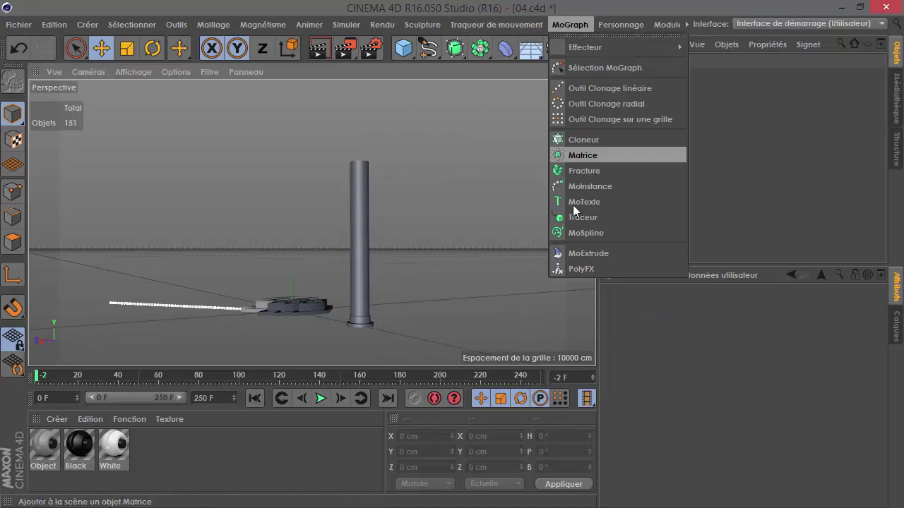
pyautogui.click(580, 140)
pyautogui.moveTo(643, 75); pyautogui.dragTo(633, 61)
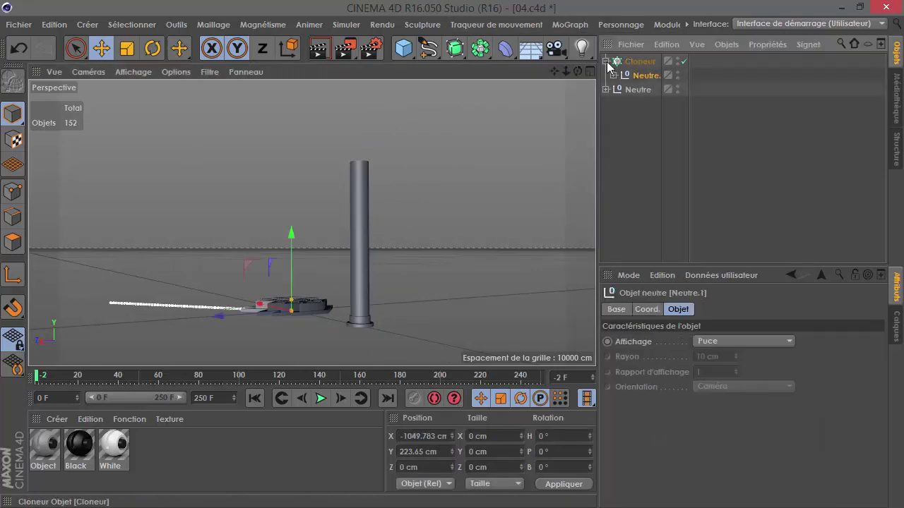
# Step: Set the Cloneur holding the post to grid distribution (Répartition sur une grille)
pyautogui.click(605, 62)
pyautogui.click(639, 62)
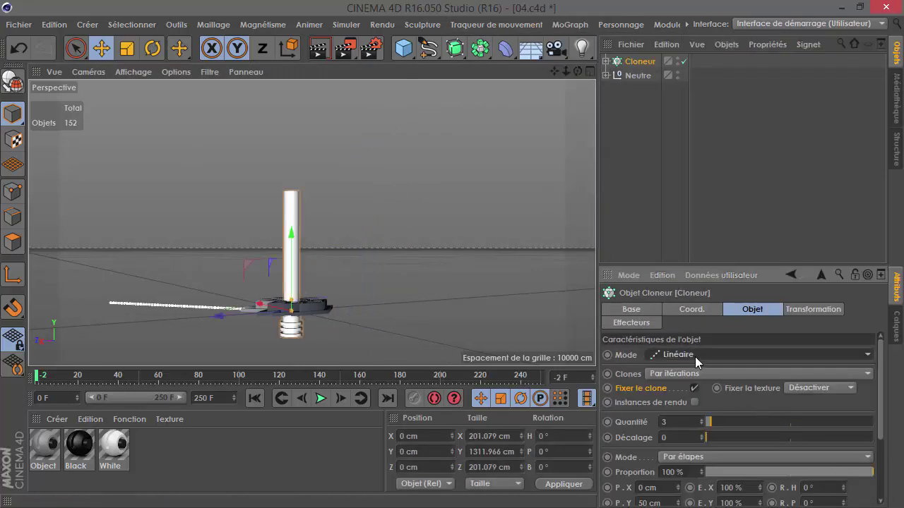
pyautogui.click(695, 357)
pyautogui.click(680, 415)
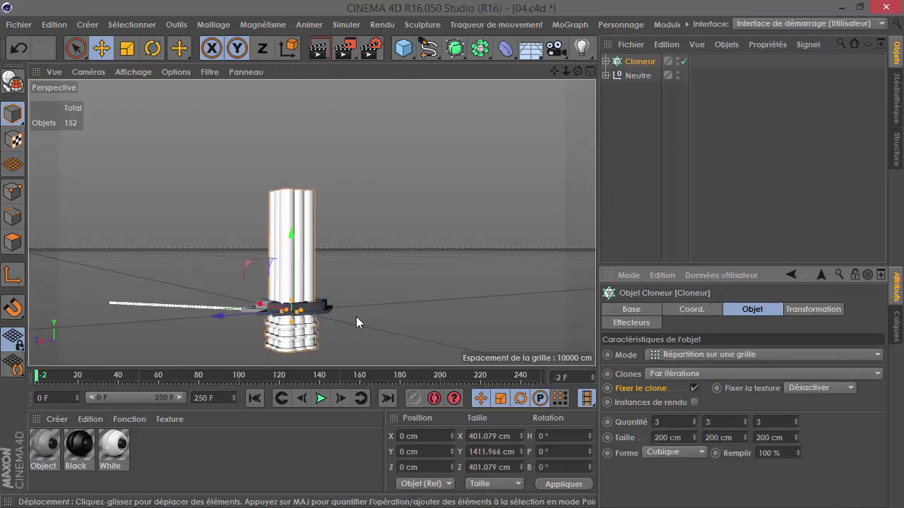
pyautogui.scroll(-3, 348, 277)
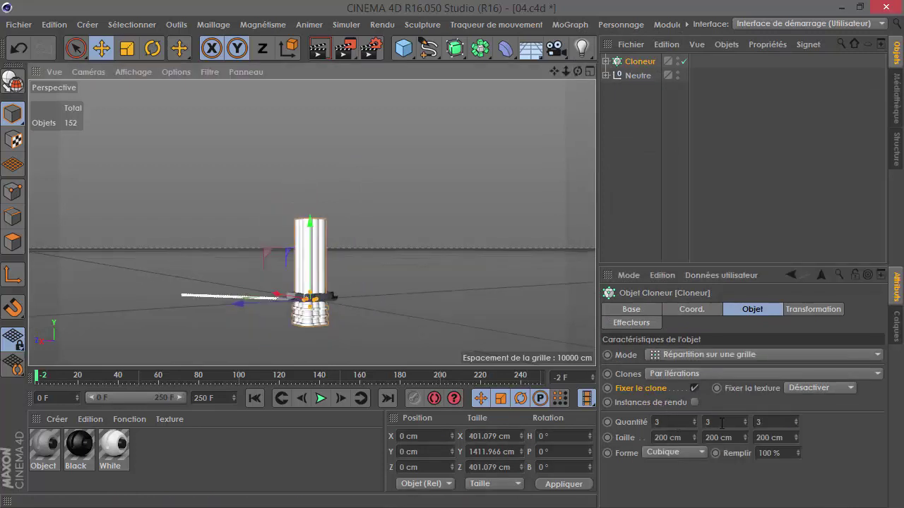
# Step: Set the clone grid to 1 clone along Y and a size of 5000 cm along X
pyautogui.click(721, 422)
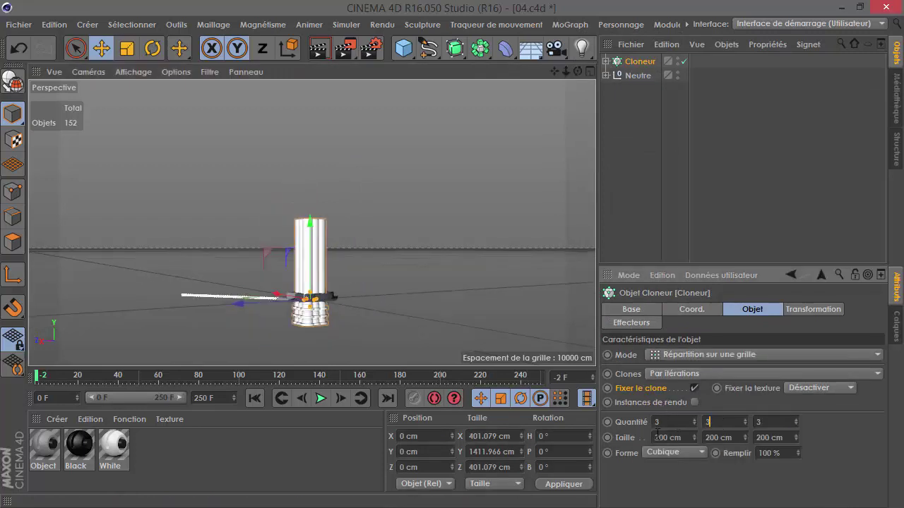
pyautogui.write('0')
pyautogui.press('Return')
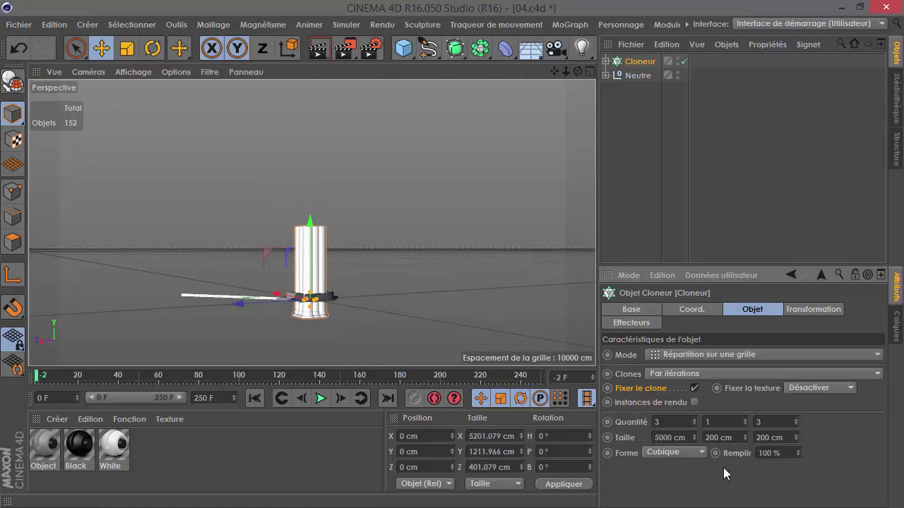
pyautogui.scroll(-3, 263, 255)
pyautogui.moveTo(295, 269)
pyautogui.keyDown('alt'); pyautogui.mouseDown()
pyautogui.moveTo(224, 307)
pyautogui.moveTo(104, 306)
pyautogui.moveTo(36, 162)
pyautogui.mouseUp(); pyautogui.keyUp('alt')
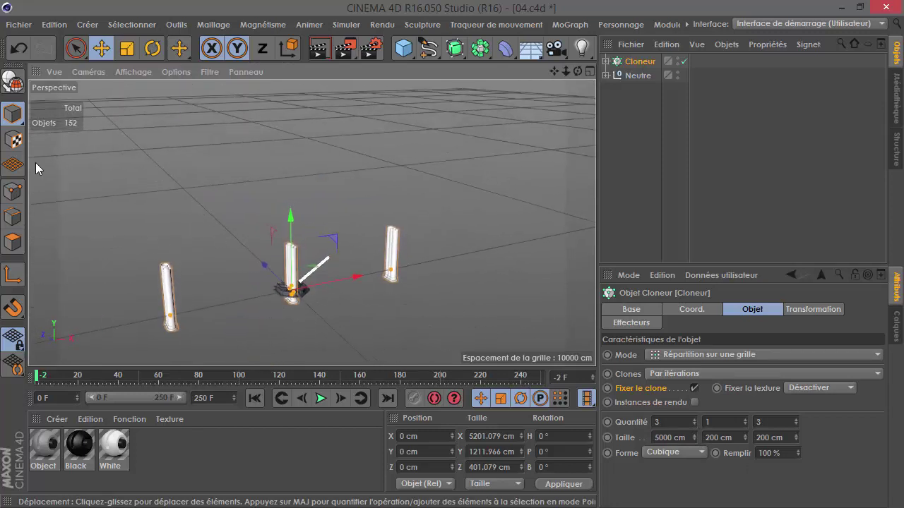
# Step: Set the clone grid's Z size to 10000 cm with 10 clones along Z
pyautogui.click(775, 437)
pyautogui.moveTo(795, 420); pyautogui.dragTo(796, 421)
pyautogui.write('0')
pyautogui.press('Return')
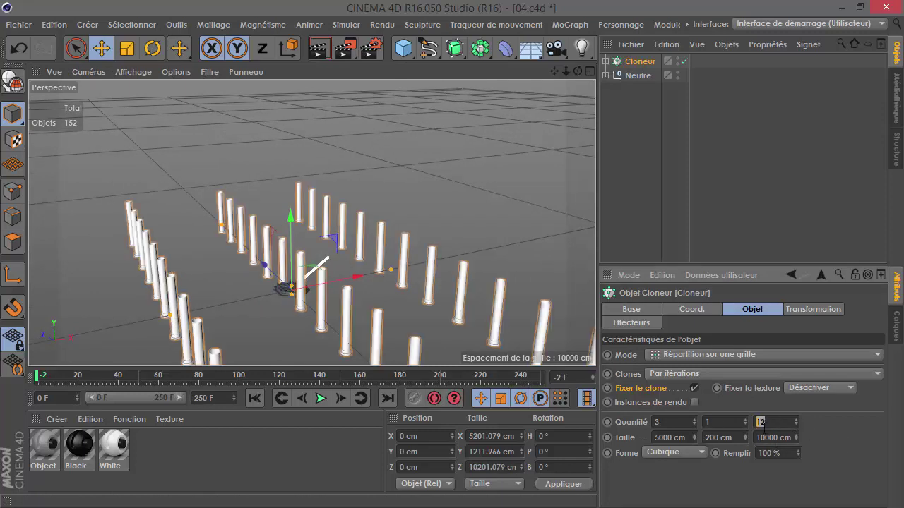
pyautogui.moveTo(272, 286)
pyautogui.keyDown('alt'); pyautogui.mouseDown()
pyautogui.moveTo(368, 330)
pyautogui.moveTo(436, 281)
pyautogui.mouseUp(); pyautogui.keyUp('alt')
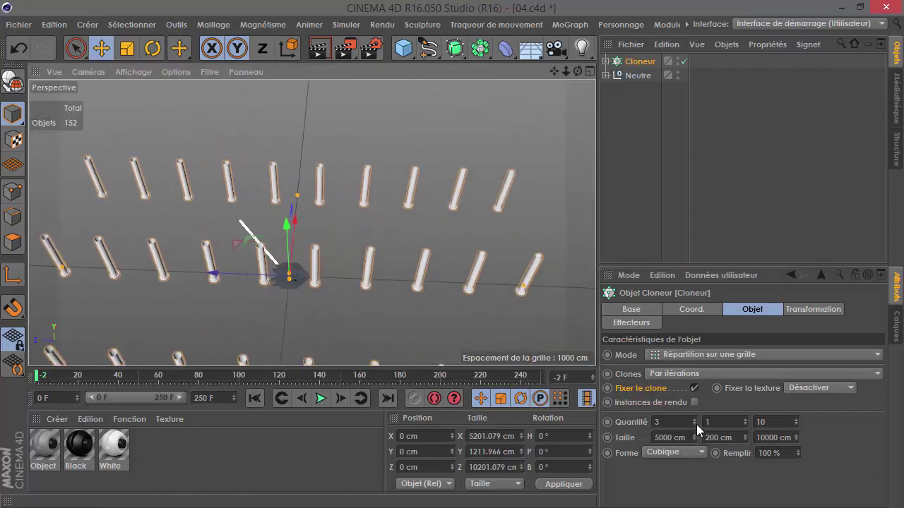
# Step: Set the number of clones along X to 5 and check the rows of posts around the logo
pyautogui.click(671, 424)
pyautogui.write('5')
pyautogui.press('Return')
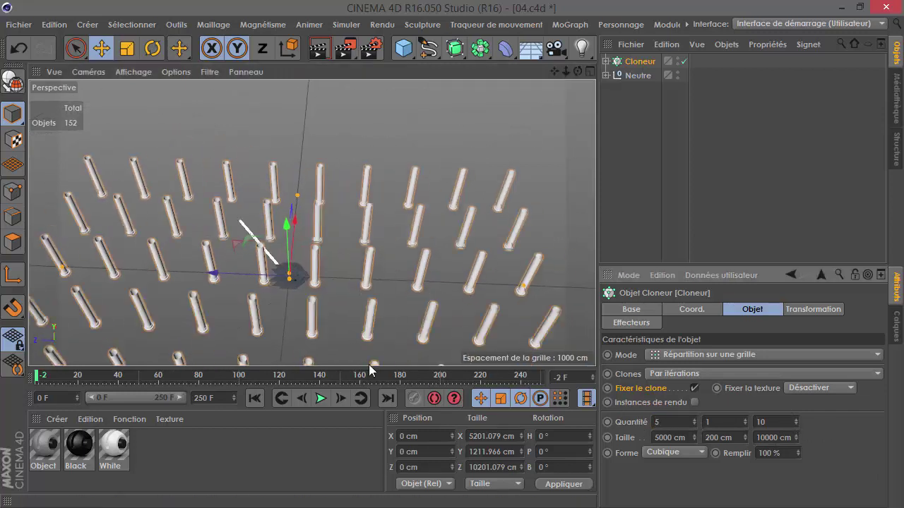
pyautogui.moveTo(340, 324)
pyautogui.keyDown('alt'); pyautogui.mouseDown()
pyautogui.moveTo(211, 241)
pyautogui.moveTo(257, 279)
pyautogui.mouseUp(); pyautogui.keyUp('alt')
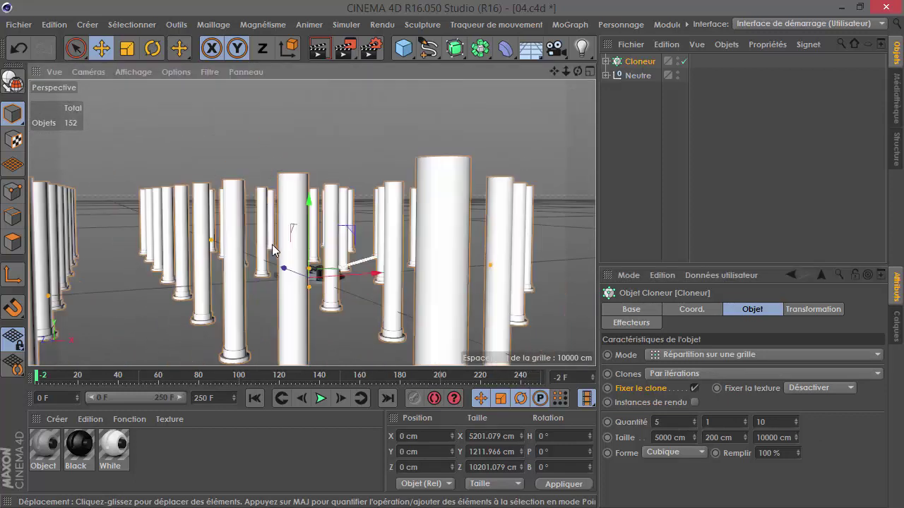
pyautogui.scroll(3, 272, 244)
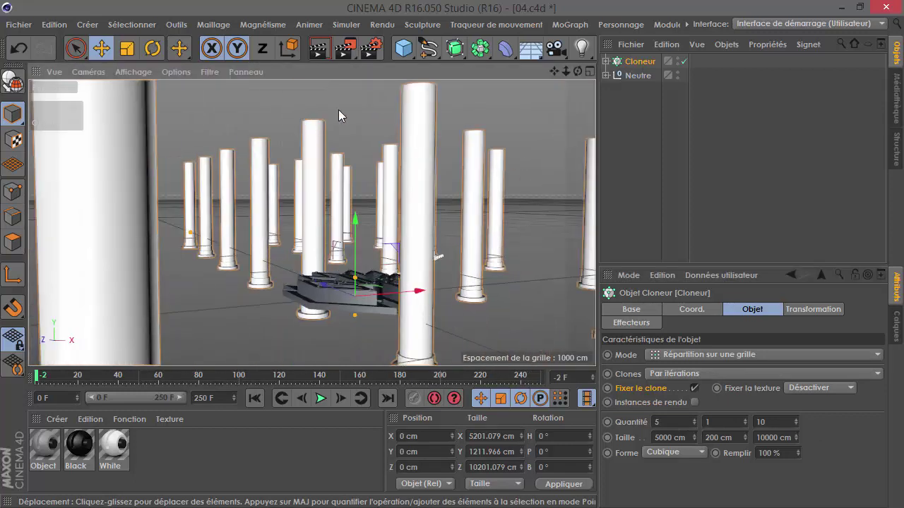
# Step: Increase the clone grid's quantity to 10 along X and 20 along Z
pyautogui.keyDown('alt'); pyautogui.moveTo(357, 244); pyautogui.dragTo(359, 301); pyautogui.keyUp('alt')
pyautogui.click(660, 421)
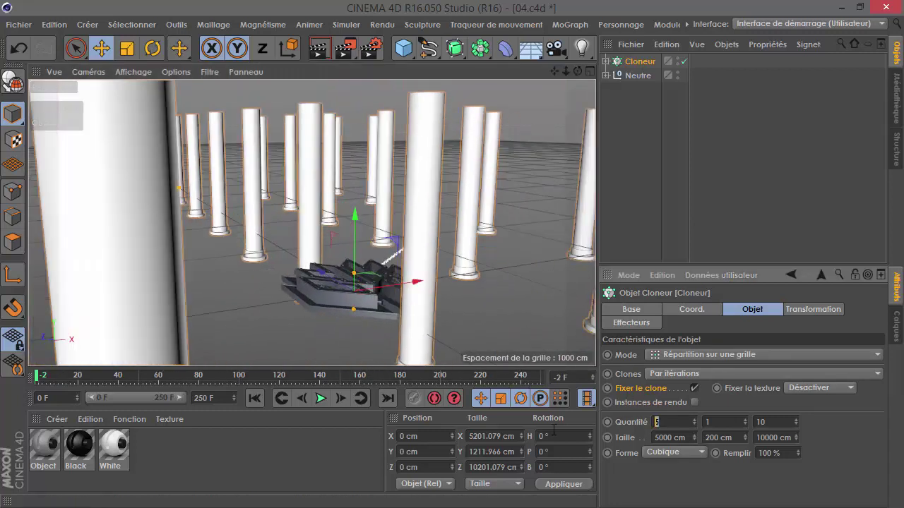
pyautogui.write('20')
pyautogui.press('Return')
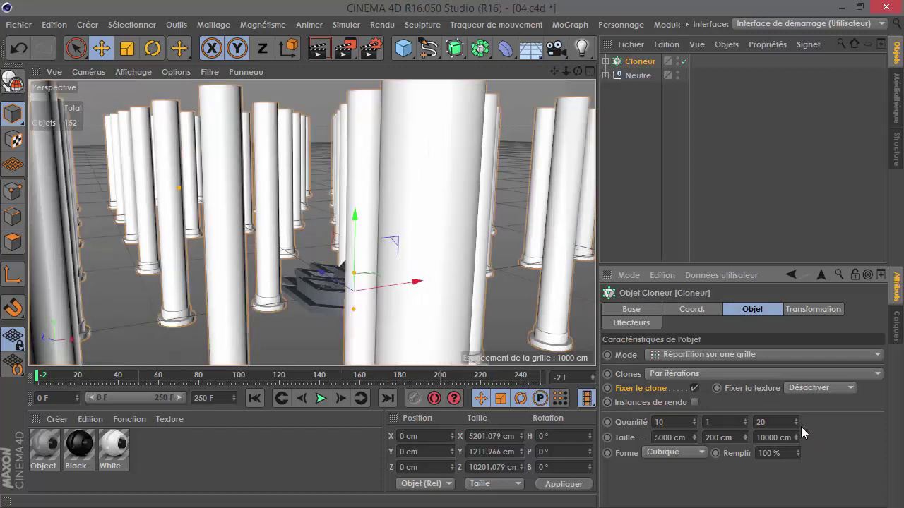
pyautogui.moveTo(275, 240)
pyautogui.keyDown('alt'); pyautogui.mouseDown()
pyautogui.moveTo(204, 222)
pyautogui.moveTo(181, 226)
pyautogui.moveTo(189, 259)
pyautogui.moveTo(252, 240)
pyautogui.mouseUp(); pyautogui.keyUp('alt')
pyautogui.scroll(-5, 226, 240)
pyautogui.moveTo(294, 166)
pyautogui.keyDown('alt'); pyautogui.mouseDown()
pyautogui.moveTo(225, 181)
pyautogui.moveTo(327, 191)
pyautogui.mouseUp(); pyautogui.keyUp('alt')
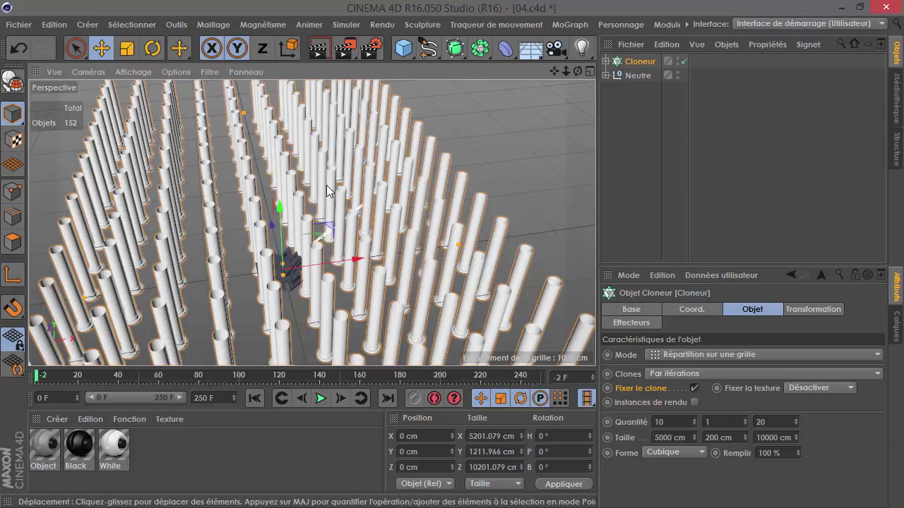
pyautogui.moveTo(362, 202)
pyautogui.keyDown('alt'); pyautogui.mouseDown()
pyautogui.moveTo(296, 232)
pyautogui.moveTo(351, 208)
pyautogui.moveTo(353, 227)
pyautogui.mouseUp(); pyautogui.keyUp('alt')
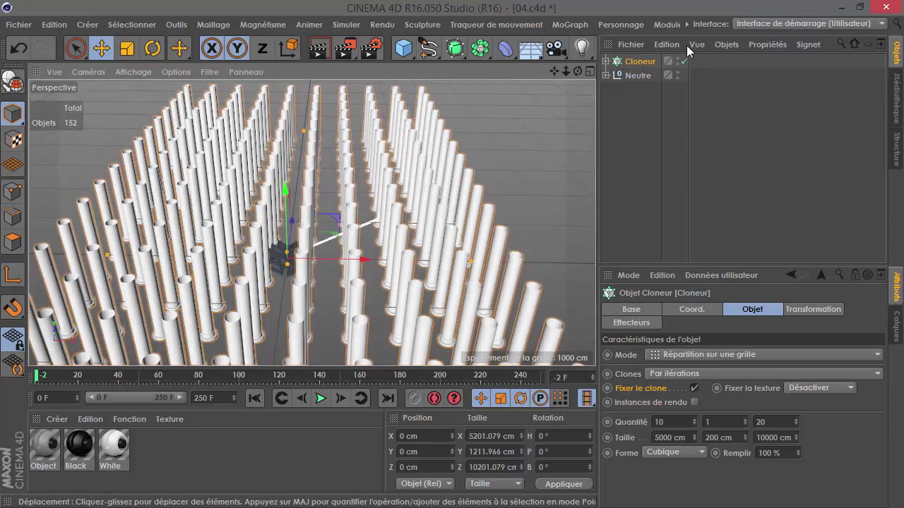
# Step: Add a MoGraph Randomisation effector to the Cloneur
pyautogui.click(570, 24)
pyautogui.moveTo(678, 46)
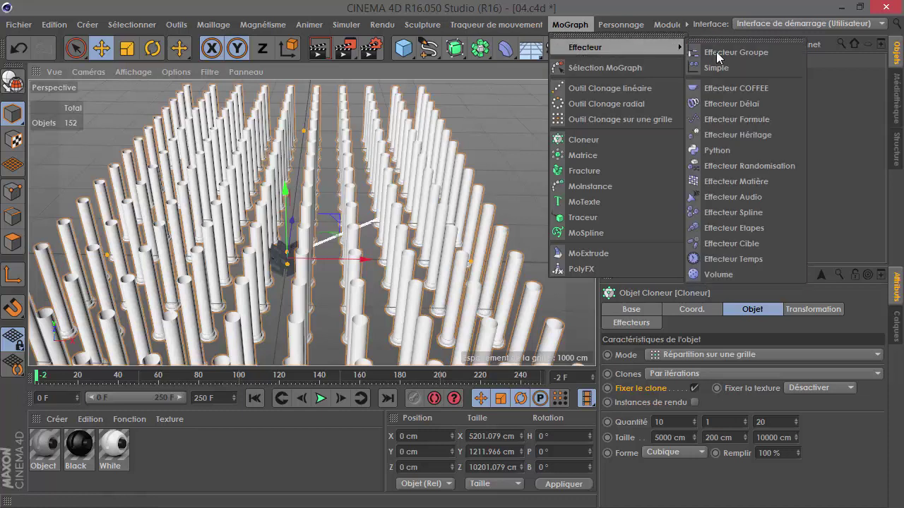
pyautogui.click(748, 165)
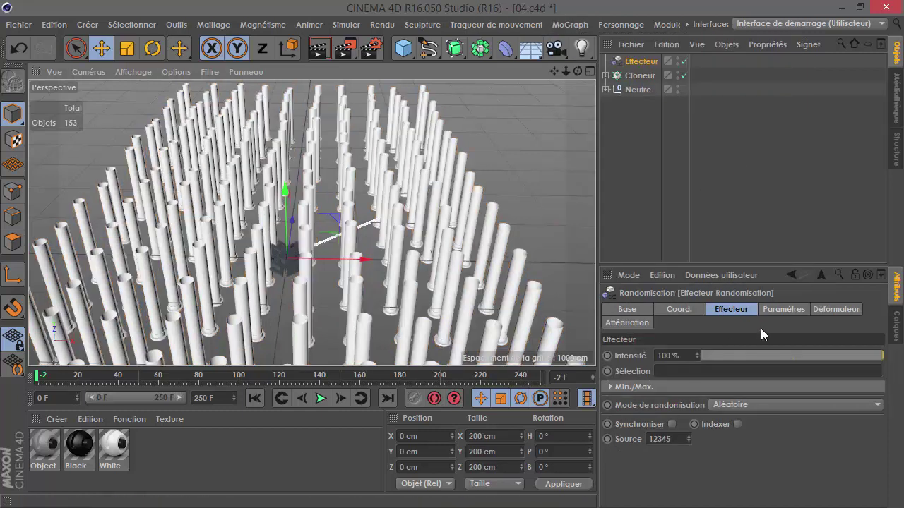
pyautogui.click(630, 43)
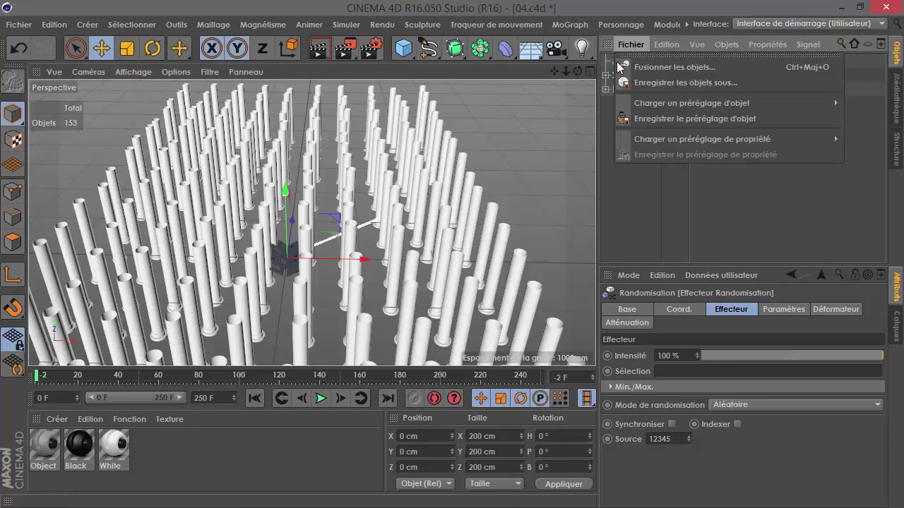
pyautogui.click(629, 64)
pyautogui.click(546, 24)
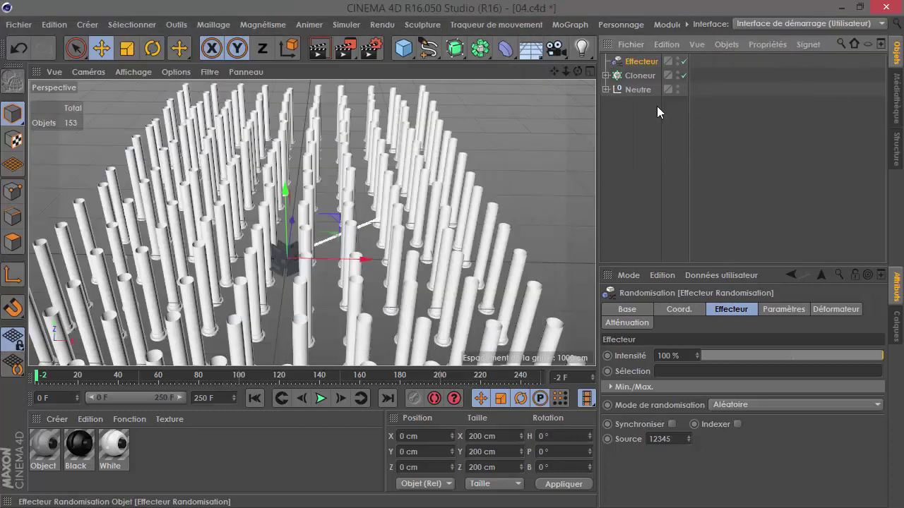
# Step: Set the Randomisation effector's position offsets to 500 cm on X, 500 cm on Y and 0 cm on Z
pyautogui.click(772, 311)
pyautogui.moveTo(699, 399)
pyautogui.mouseDown()
pyautogui.moveTo(735, 399)
pyautogui.moveTo(529, 407)
pyautogui.mouseUp()
pyautogui.write('500')
pyautogui.click(691, 414)
pyautogui.write('5')
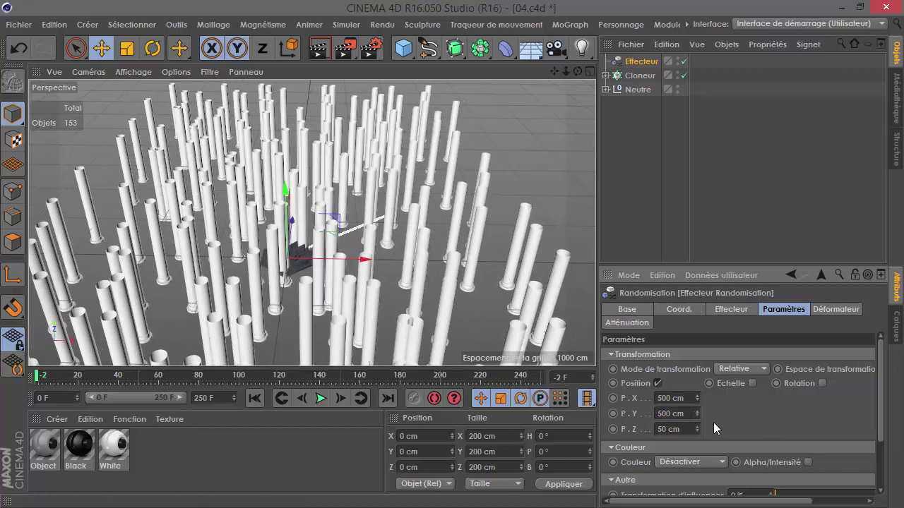
pyautogui.press('Return')
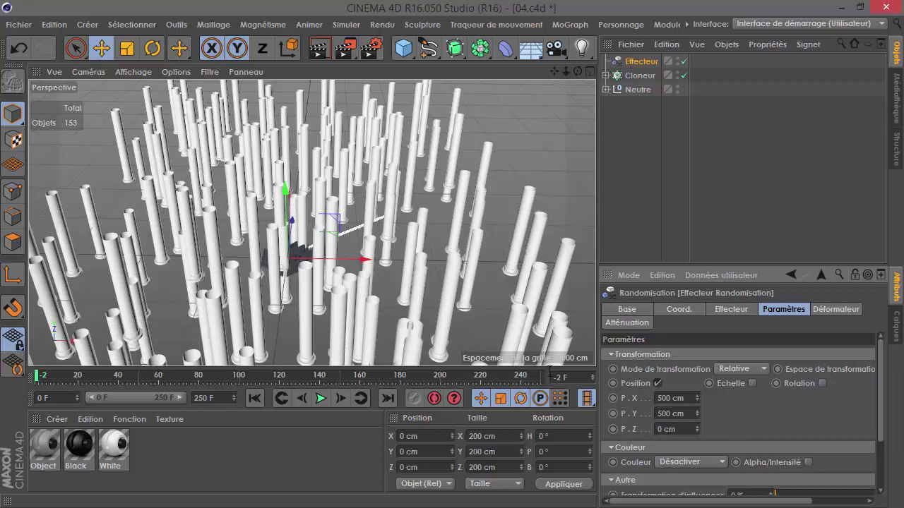
# Step: Set the effector's random offset to 0 cm on Y and 500 cm on Z so the posts scatter only horizontally
pyautogui.keyDown('alt'); pyautogui.moveTo(404, 265); pyautogui.dragTo(341, 242); pyautogui.keyUp('alt')
pyautogui.scroll(3, 340, 242)
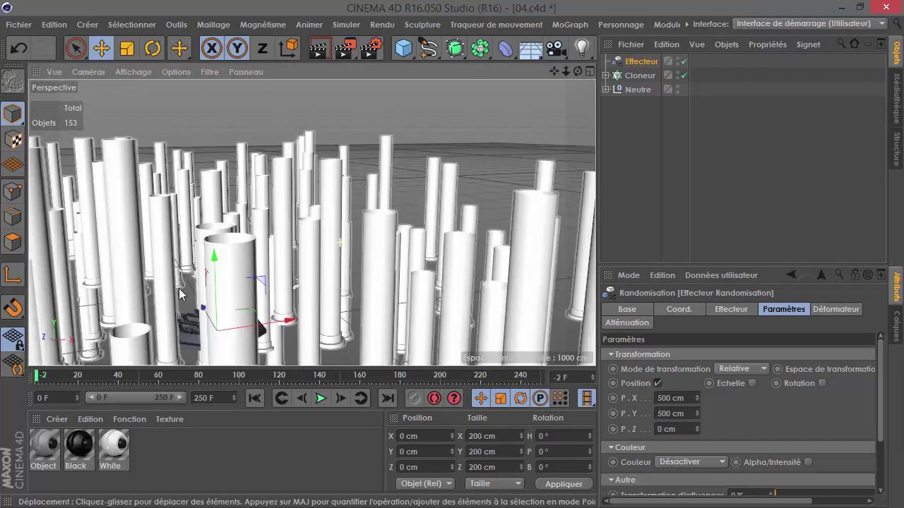
pyautogui.scroll(5, 179, 288)
pyautogui.keyDown('alt'); pyautogui.moveTo(204, 292); pyautogui.dragTo(333, 278, button='middle'); pyautogui.keyUp('alt')
pyautogui.click(671, 414)
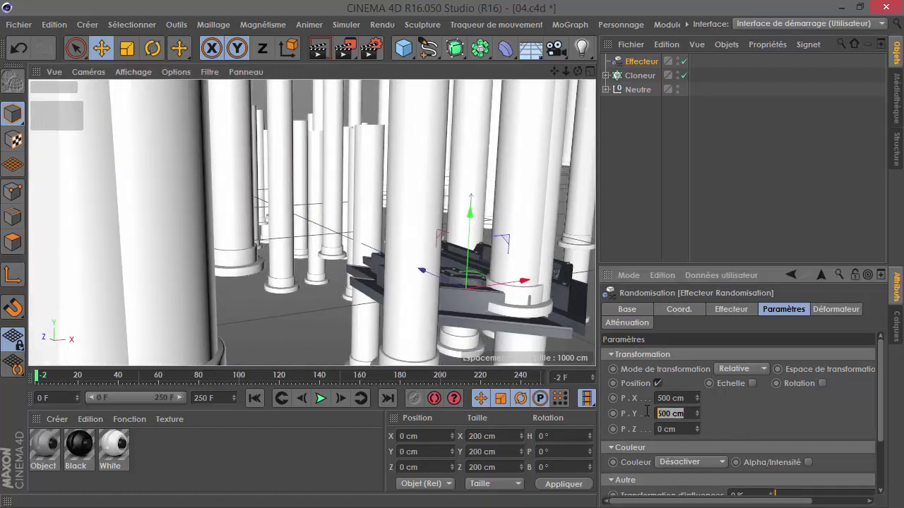
pyautogui.write('50')
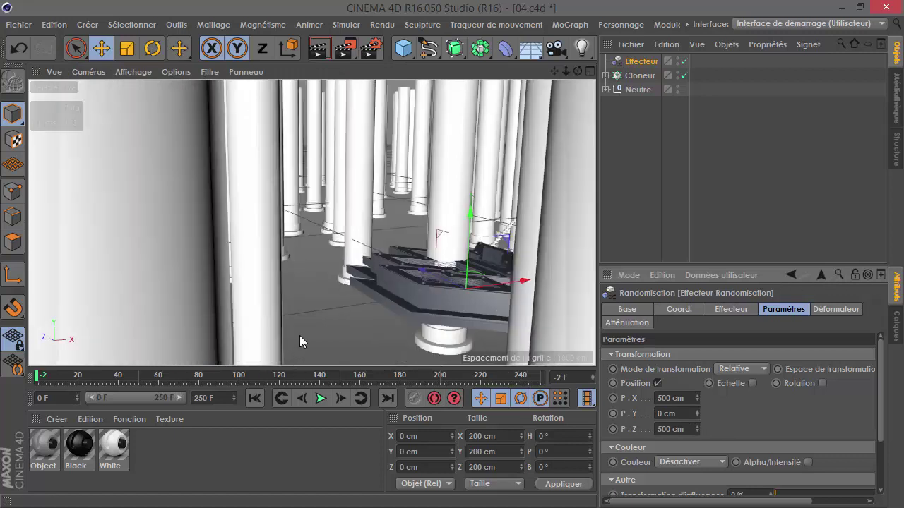
# Step: Examine the scattered posts around the logo from close up and from farther away
pyautogui.scroll(-5, 306, 263)
pyautogui.scroll(3, 349, 281)
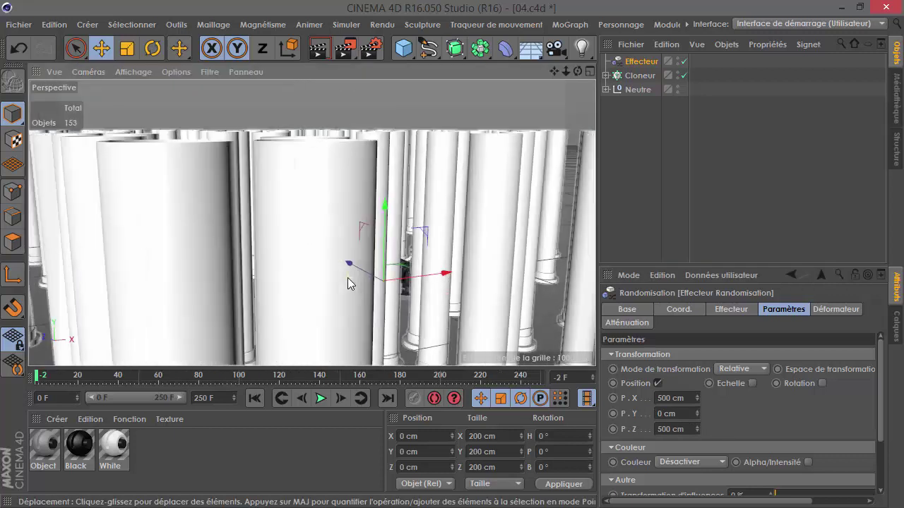
pyautogui.keyDown('alt'); pyautogui.moveTo(404, 273); pyautogui.dragTo(358, 198, button='middle'); pyautogui.keyUp('alt')
pyautogui.scroll(3, 280, 221)
pyautogui.scroll(2, 345, 217)
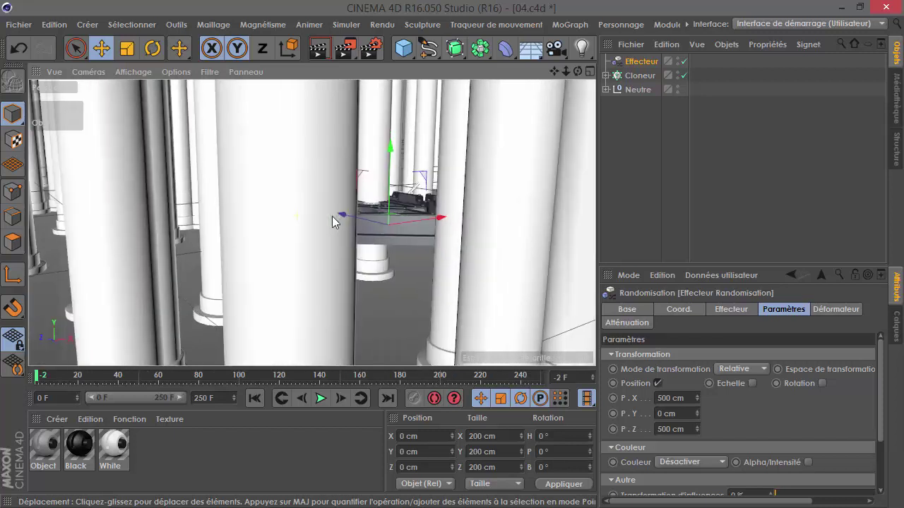
pyautogui.keyDown('alt'); pyautogui.moveTo(364, 215); pyautogui.dragTo(362, 177); pyautogui.keyUp('alt')
pyautogui.scroll(2, 367, 218)
pyautogui.scroll(3, 362, 177)
pyautogui.scroll(-4, 337, 201)
pyautogui.keyDown('alt'); pyautogui.moveTo(284, 246); pyautogui.dragTo(318, 270); pyautogui.keyUp('alt')
pyautogui.scroll(2, 370, 246)
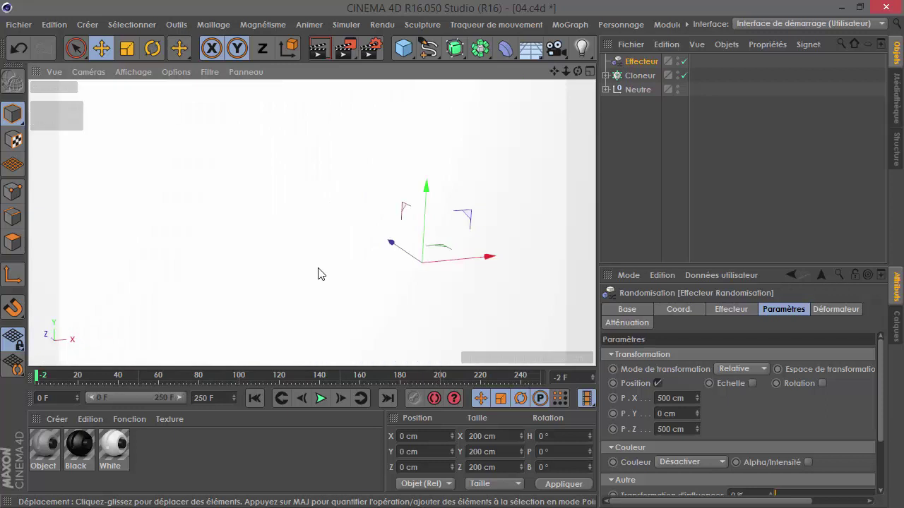
pyautogui.scroll(-2, 319, 271)
pyautogui.moveTo(564, 71); pyautogui.dragTo(489, 70)
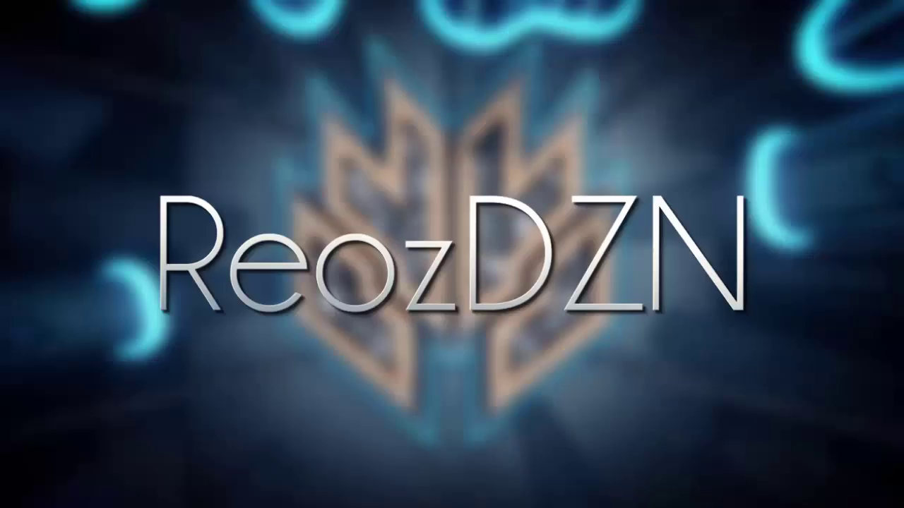
# Step: Switch to VLC and review the finished intro video from the start, pausing to study how the posts surround the logo
pyautogui.click(352, 474)
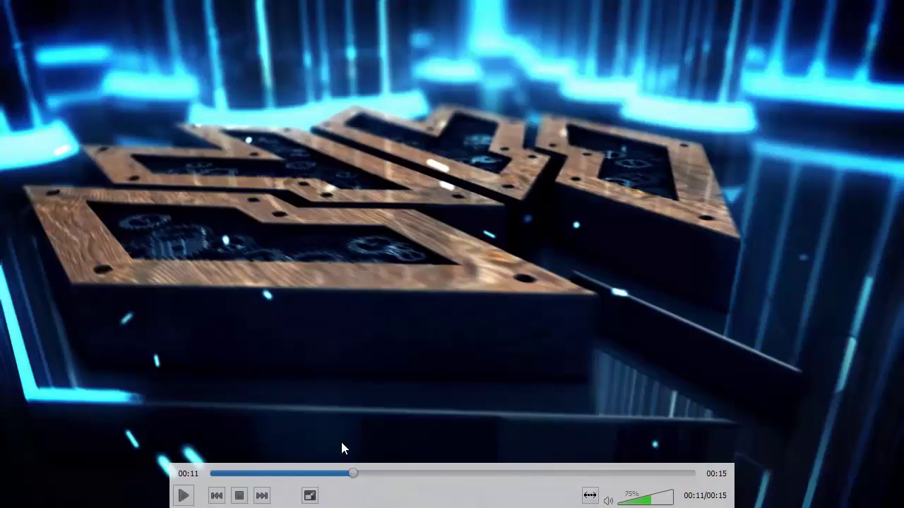
pyautogui.press('space')
pyautogui.scroll(-11, 411, 297)
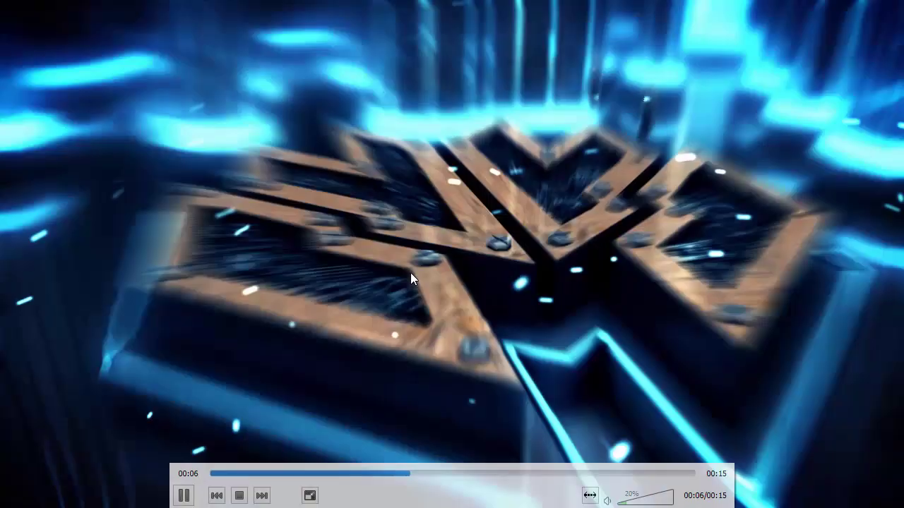
pyautogui.press('space')
pyautogui.moveTo(277, 474); pyautogui.dragTo(211, 474)
pyautogui.press('space')
pyautogui.press('space')
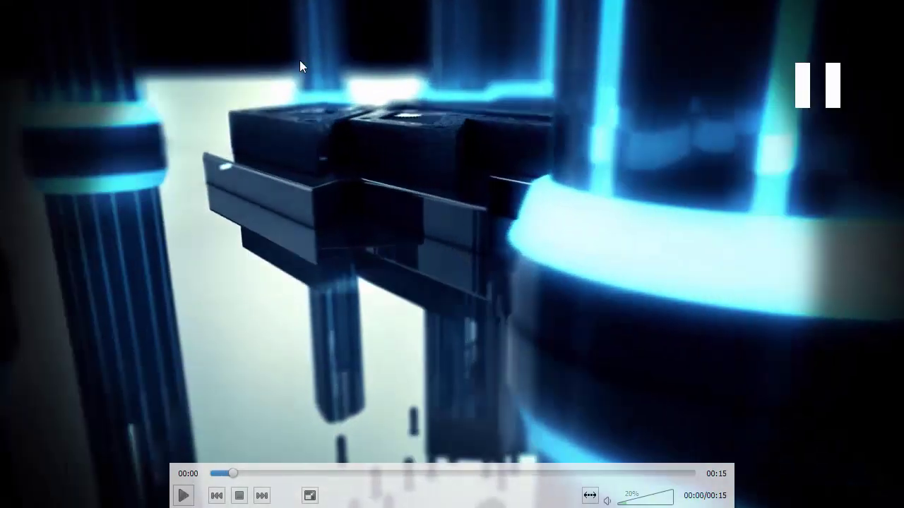
pyautogui.press('space')
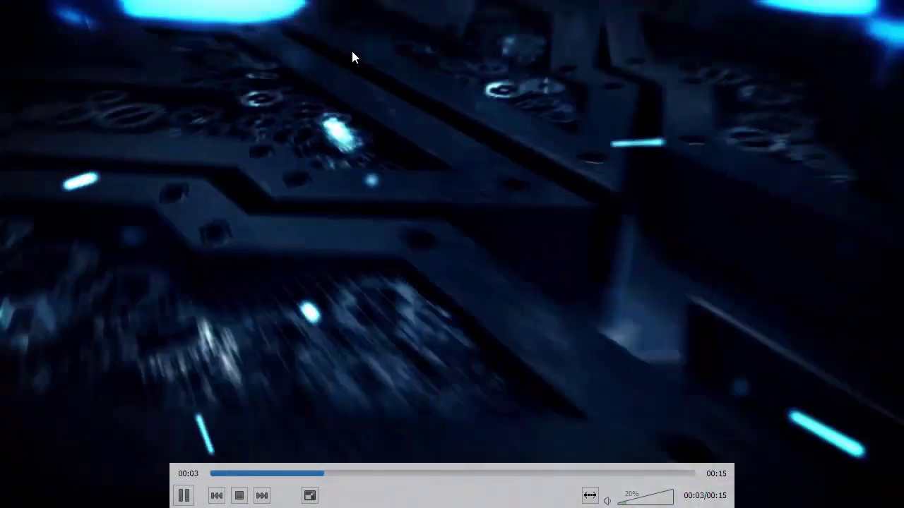
pyautogui.press('space')
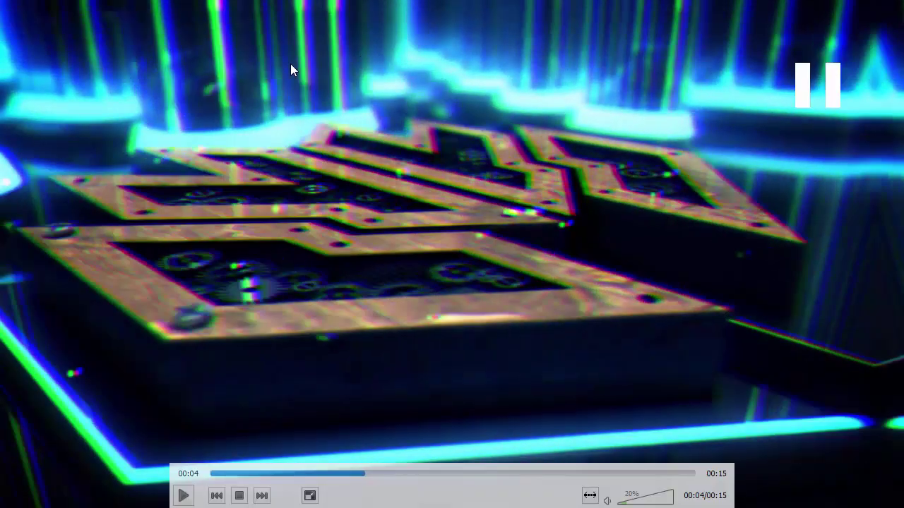
# Step: Leave full-screen playback, return to Cinema 4D and deselect the Randomisation effector
pyautogui.doubleClick(469, 51)
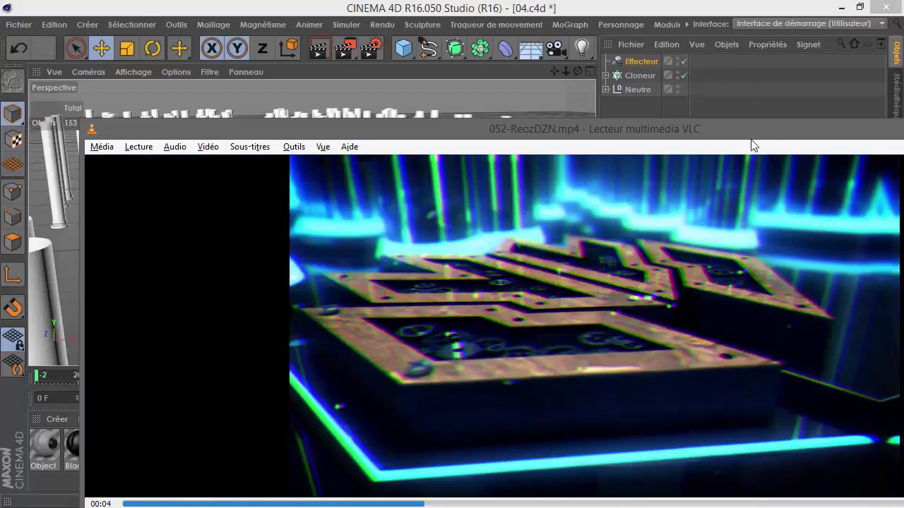
pyautogui.moveTo(749, 139); pyautogui.dragTo(314, 186)
pyautogui.click(654, 173)
pyautogui.click(685, 161)
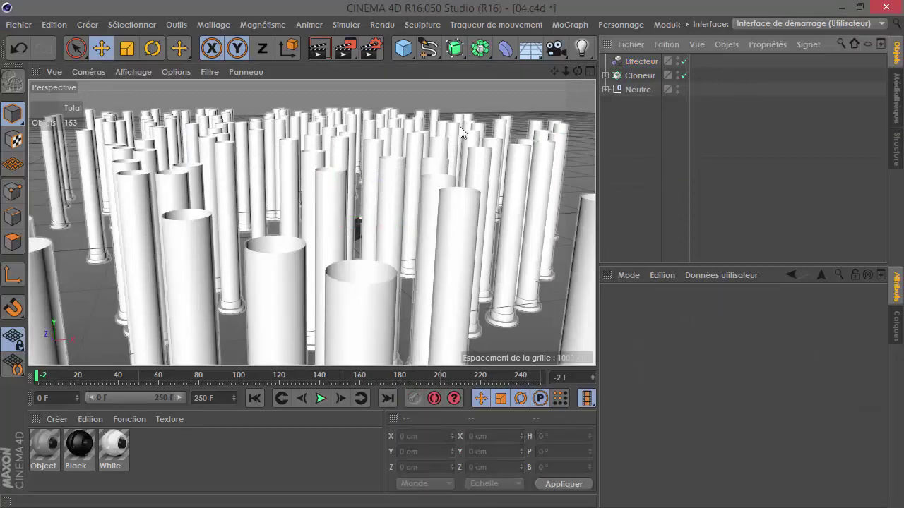
# Step: Add a Sol floor object beneath the scattered posts and render a preview of the view
pyautogui.keyDown('alt'); pyautogui.moveTo(365, 223); pyautogui.dragTo(414, 133); pyautogui.keyUp('alt')
pyautogui.click(642, 76)
pyautogui.click(667, 25)
pyautogui.click(643, 149)
pyautogui.keyDown('alt'); pyautogui.moveTo(397, 236); pyautogui.dragTo(354, 207); pyautogui.keyUp('alt')
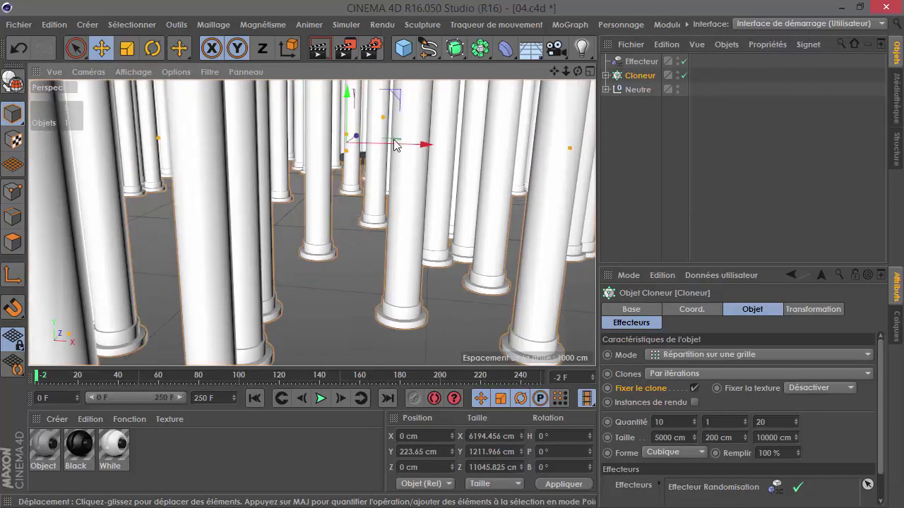
pyautogui.click(533, 44)
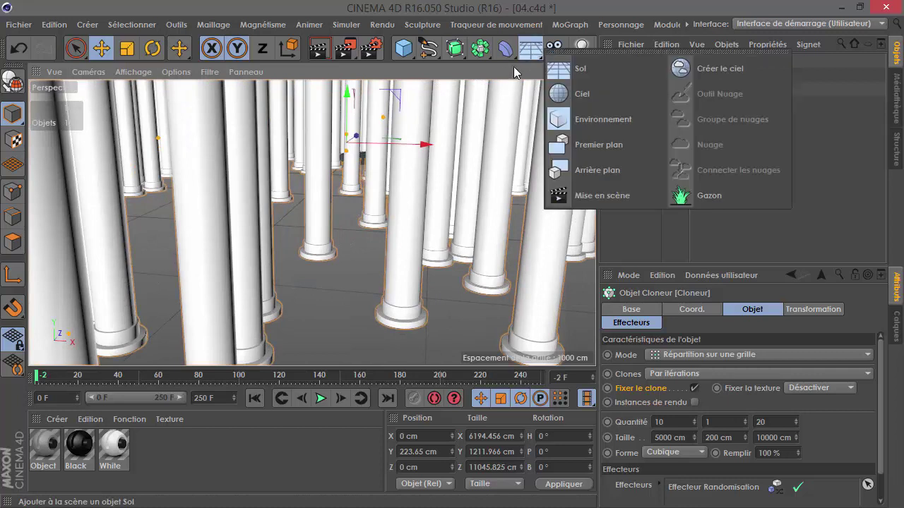
pyautogui.click(576, 69)
pyautogui.click(663, 182)
pyautogui.moveTo(446, 220)
pyautogui.keyDown('alt'); pyautogui.mouseDown()
pyautogui.moveTo(407, 231)
pyautogui.moveTo(296, 201)
pyautogui.moveTo(272, 78)
pyautogui.moveTo(353, 252)
pyautogui.moveTo(321, 136)
pyautogui.mouseUp(); pyautogui.keyUp('alt')
pyautogui.click(320, 48)
# Step: Set the Cloner's transformation colour to the dark blue-grey sampled from the floor in the viewport (R 71, V 77, B 83)
pyautogui.keyDown('alt'); pyautogui.moveTo(389, 303); pyautogui.dragTo(290, 184); pyautogui.keyUp('alt')
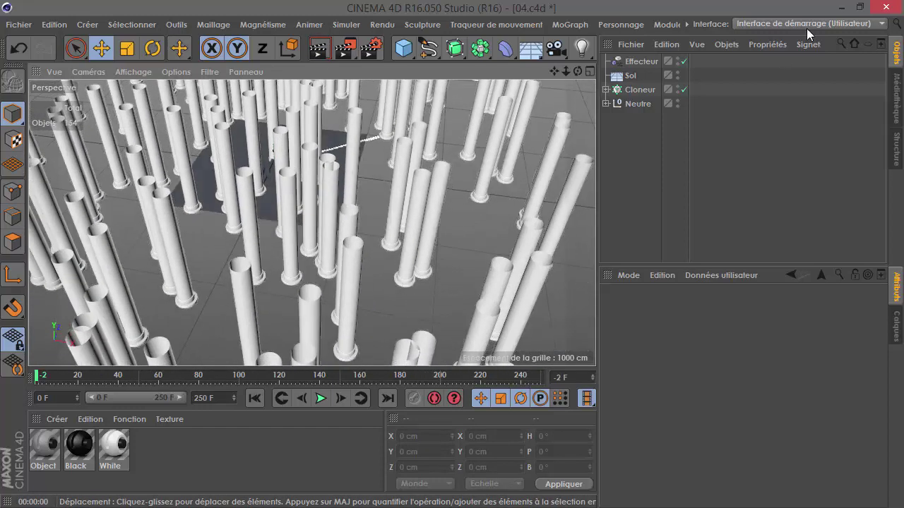
pyautogui.click(639, 89)
pyautogui.click(804, 309)
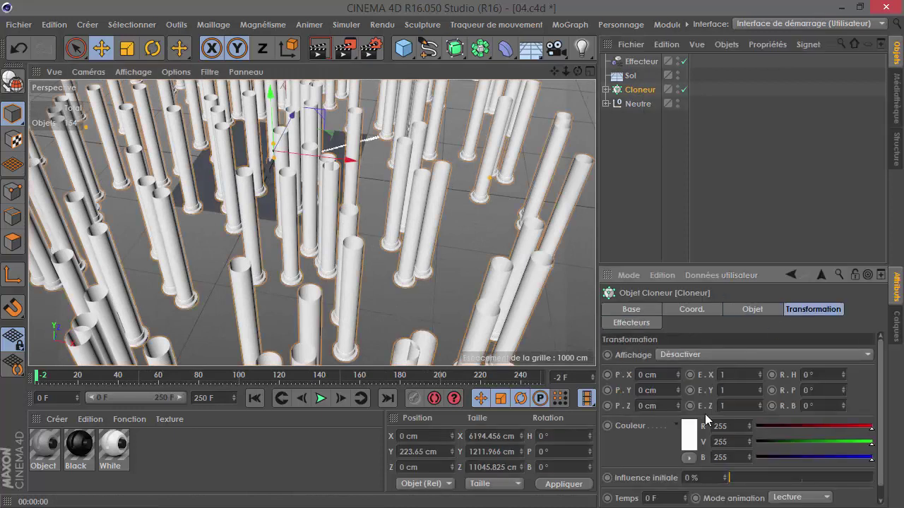
pyautogui.click(693, 438)
pyautogui.click(683, 468)
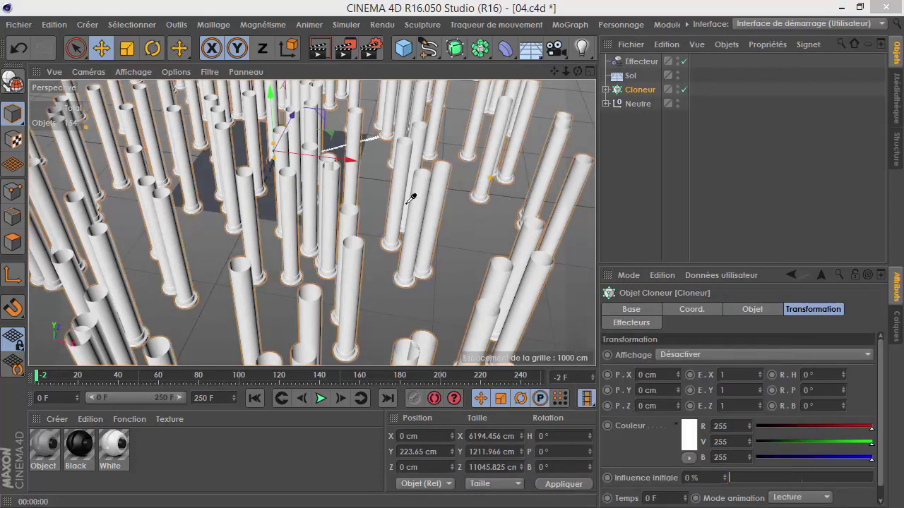
pyautogui.click(278, 217)
pyautogui.click(660, 488)
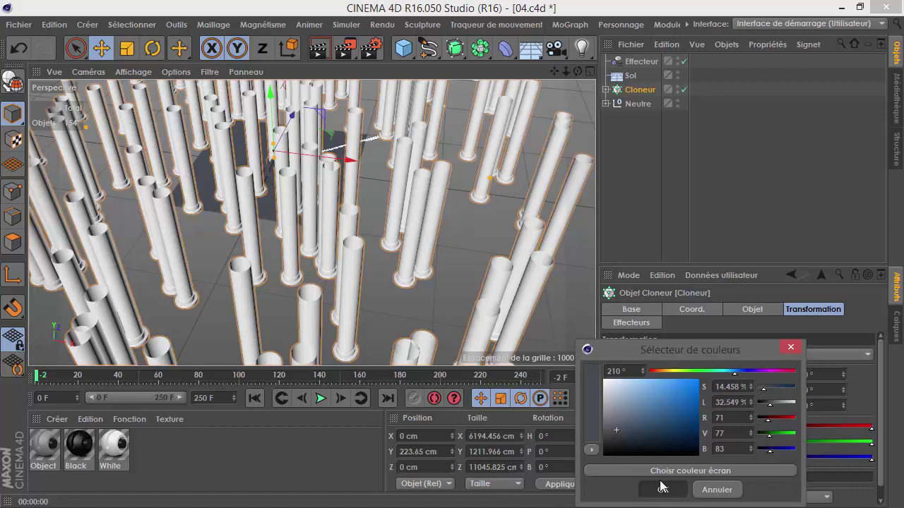
pyautogui.click(682, 184)
# Step: Set the Randomisation effector's position offset to 250 cm on X and 250 cm on Z
pyautogui.scroll(5, 301, 149)
pyautogui.keyDown('alt'); pyautogui.moveTo(262, 162); pyautogui.dragTo(336, 245); pyautogui.keyUp('alt')
pyautogui.keyDown('alt'); pyautogui.moveTo(291, 147); pyautogui.dragTo(576, 151); pyautogui.keyUp('alt')
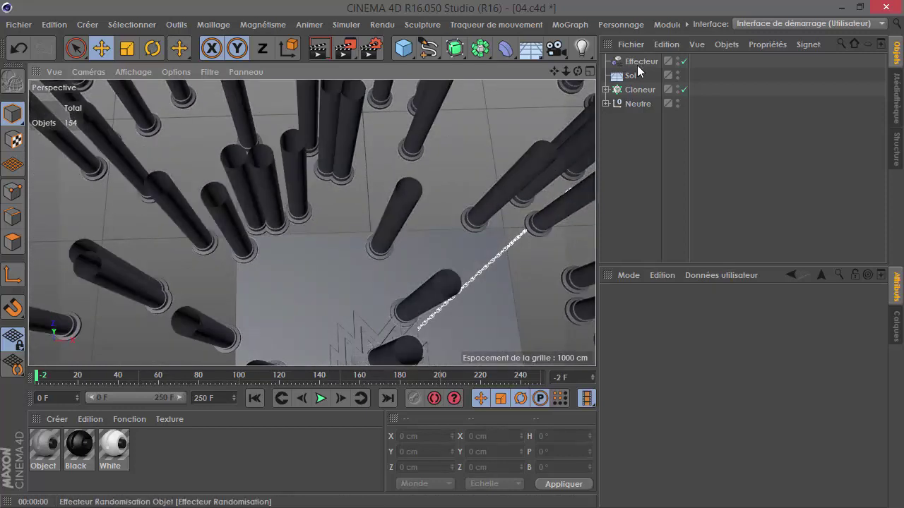
pyautogui.click(639, 90)
pyautogui.click(751, 310)
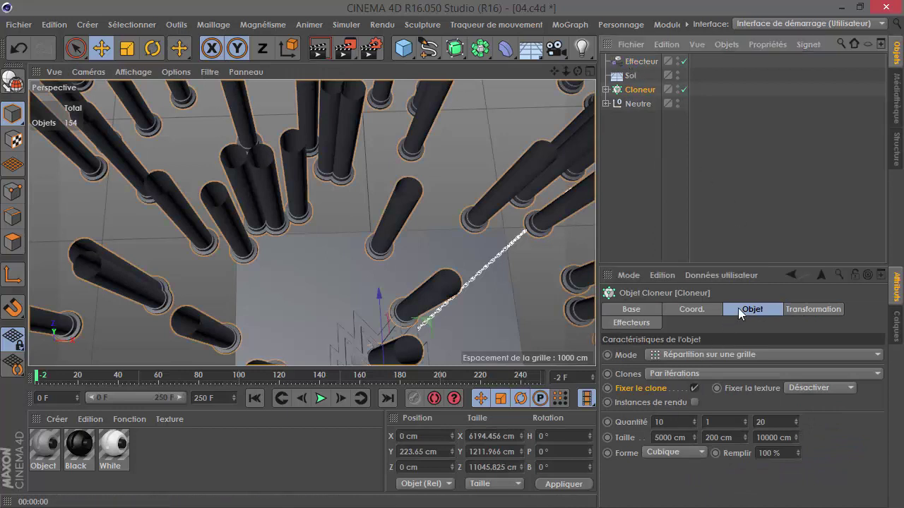
pyautogui.click(829, 309)
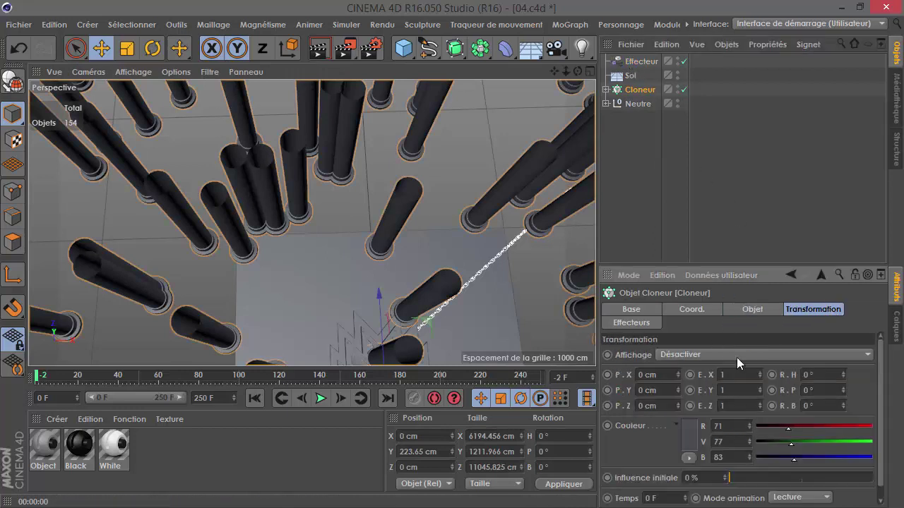
pyautogui.click(640, 61)
pyautogui.click(768, 310)
pyautogui.doubleClick(681, 398)
pyautogui.write('250')
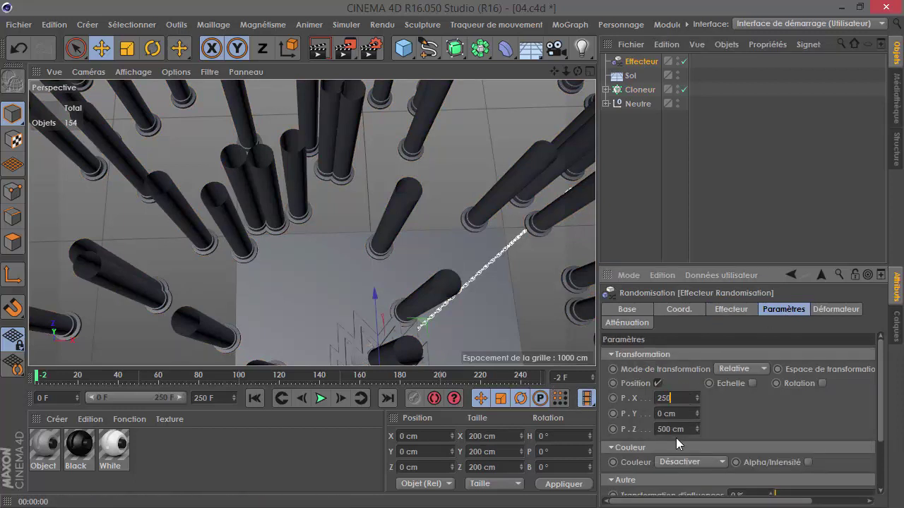
pyautogui.doubleClick(666, 429)
pyautogui.write('250')
pyautogui.press('Return')
# Step: Examine the spacing of the posts around the logo from above, close up and at an angle
pyautogui.scroll(-3, 214, 275)
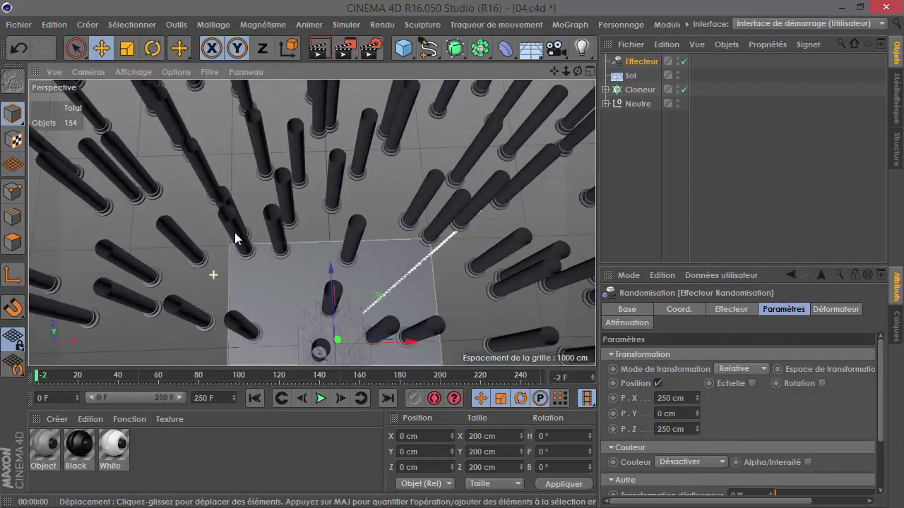
pyautogui.scroll(-1, 235, 222)
pyautogui.moveTo(239, 221)
pyautogui.keyDown('alt'); pyautogui.mouseDown()
pyautogui.moveTo(291, 248)
pyautogui.moveTo(317, 174)
pyautogui.moveTo(379, 149)
pyautogui.moveTo(403, 112)
pyautogui.mouseUp(); pyautogui.keyUp('alt')
pyautogui.scroll(10, 357, 97)
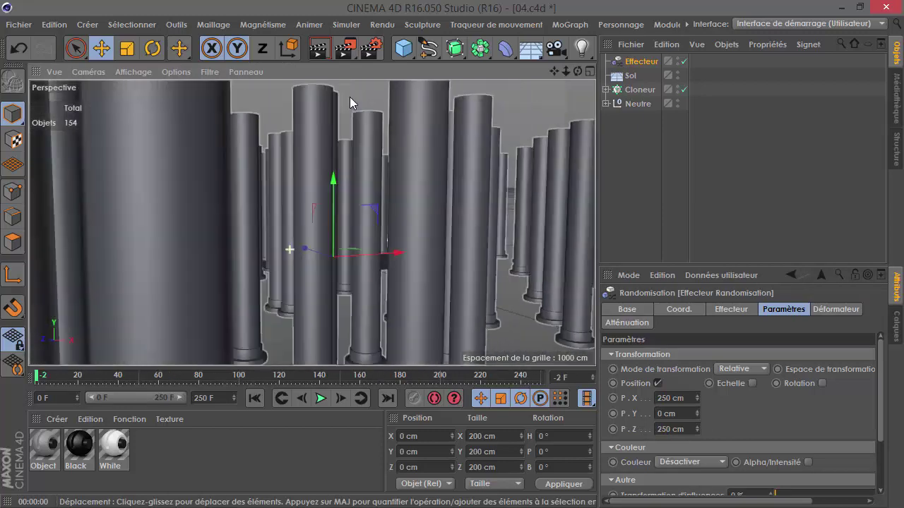
pyautogui.scroll(-6, 332, 97)
pyautogui.moveTo(302, 101)
pyautogui.keyDown('alt'); pyautogui.mouseDown()
pyautogui.moveTo(284, 177)
pyautogui.moveTo(280, 287)
pyautogui.moveTo(324, 188)
pyautogui.moveTo(381, 161)
pyautogui.moveTo(382, 251)
pyautogui.moveTo(338, 240)
pyautogui.mouseUp(); pyautogui.keyUp('alt')
pyautogui.scroll(-3, 339, 233)
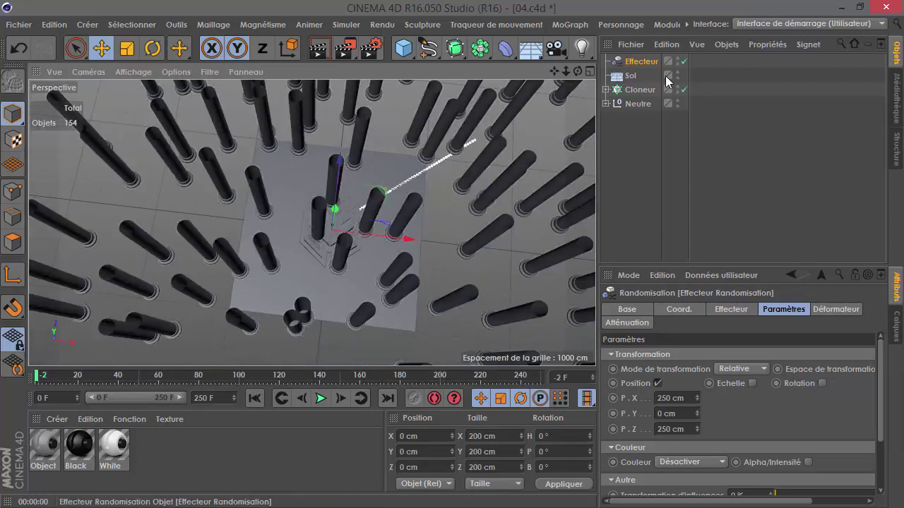
pyautogui.moveTo(278, 315)
pyautogui.keyDown('alt'); pyautogui.mouseDown()
pyautogui.moveTo(291, 336)
pyautogui.moveTo(317, 296)
pyautogui.moveTo(396, 261)
pyautogui.mouseUp(); pyautogui.keyUp('alt')
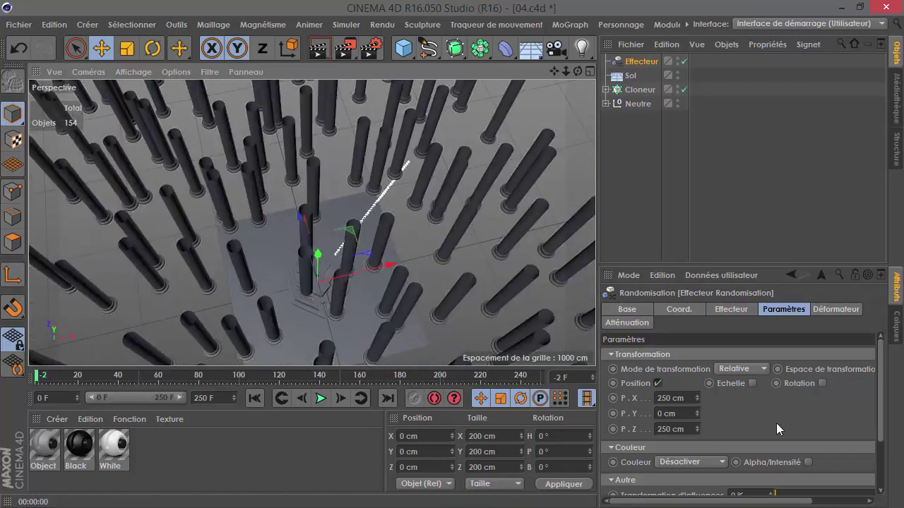
# Step: Reduce the Randomisation effector's position offset to 150 cm on X and 150 cm on Z and check the posts around the logo
pyautogui.click(688, 401)
pyautogui.write('150')
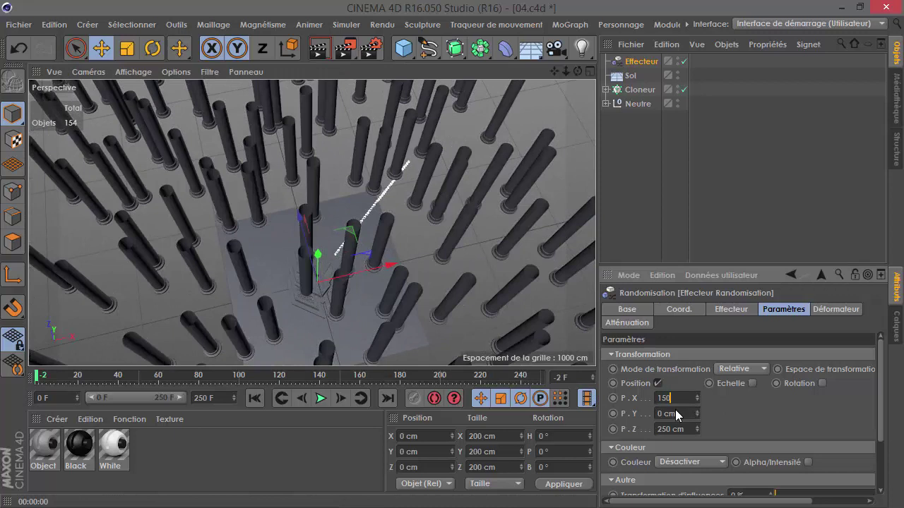
pyautogui.click(696, 432)
pyautogui.moveTo(684, 428); pyautogui.dragTo(657, 429)
pyautogui.write('150')
pyautogui.press('Return')
pyautogui.moveTo(497, 321)
pyautogui.keyDown('alt'); pyautogui.mouseDown()
pyautogui.moveTo(299, 176)
pyautogui.moveTo(286, 227)
pyautogui.moveTo(252, 196)
pyautogui.moveTo(335, 148)
pyautogui.moveTo(469, 139)
pyautogui.moveTo(312, 148)
pyautogui.moveTo(295, 169)
pyautogui.moveTo(344, 218)
pyautogui.moveTo(241, 216)
pyautogui.moveTo(308, 263)
pyautogui.moveTo(346, 248)
pyautogui.mouseUp(); pyautogui.keyUp('alt')
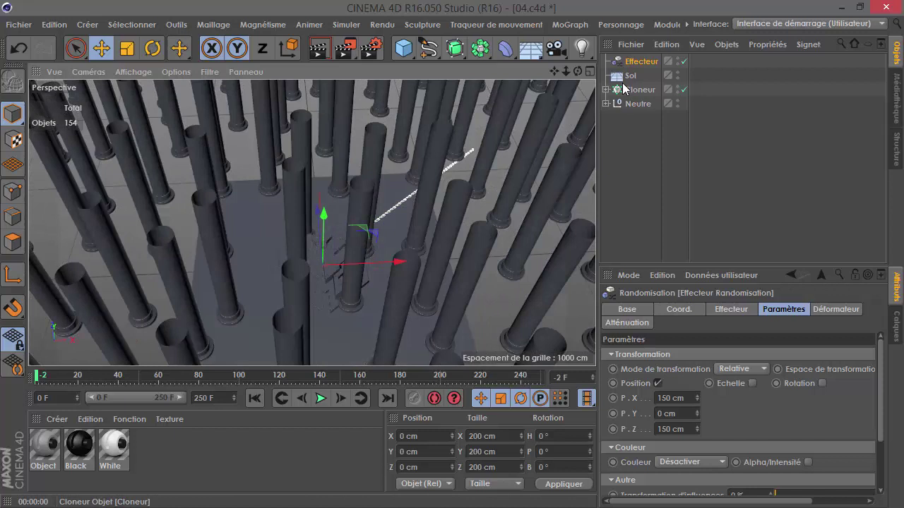
pyautogui.keyDown('alt'); pyautogui.moveTo(327, 210); pyautogui.dragTo(327, 240, button='right'); pyautogui.keyUp('alt')
pyautogui.keyDown('alt'); pyautogui.moveTo(339, 211); pyautogui.dragTo(353, 224); pyautogui.keyUp('alt')
pyautogui.keyDown('alt'); pyautogui.moveTo(341, 168); pyautogui.dragTo(415, 50, button='right'); pyautogui.keyUp('alt')
# Step: Mark the Cloner's posts around the logo and those just behind it with the MoGraph Selection brush at radius 10
pyautogui.click(569, 24)
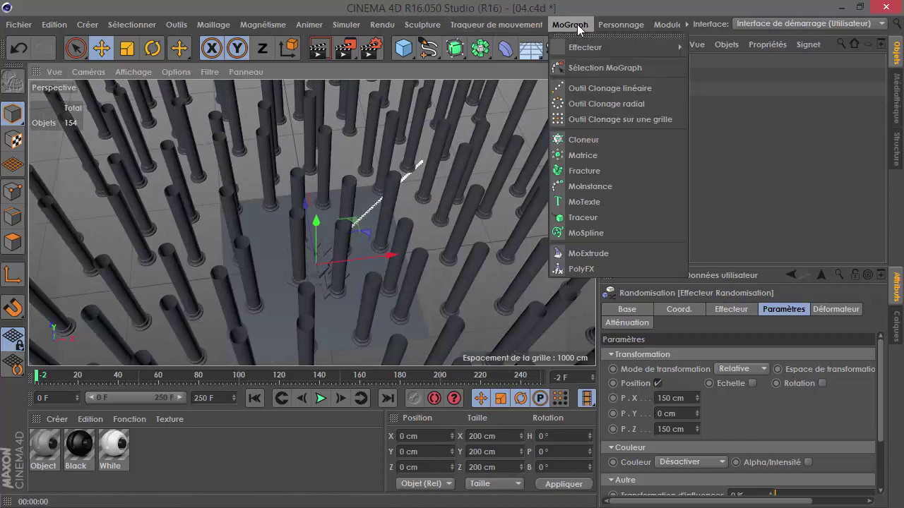
pyautogui.click(614, 68)
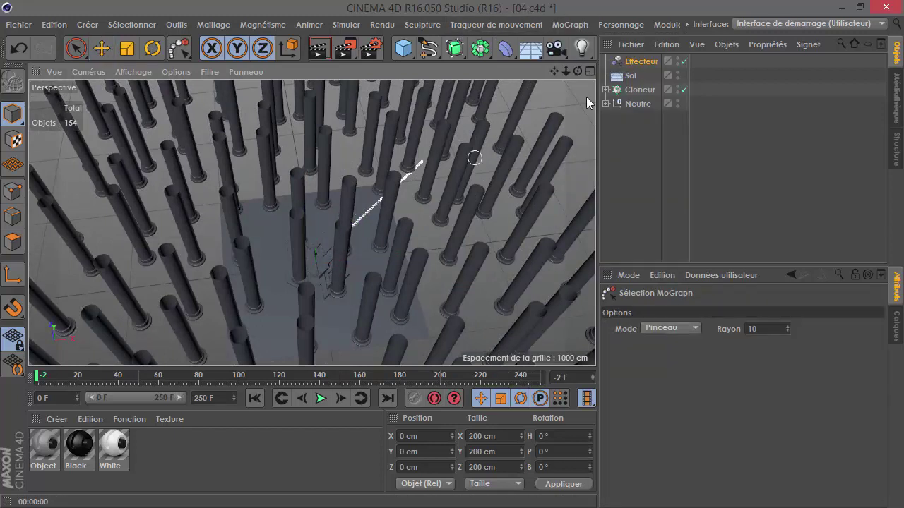
pyautogui.click(636, 93)
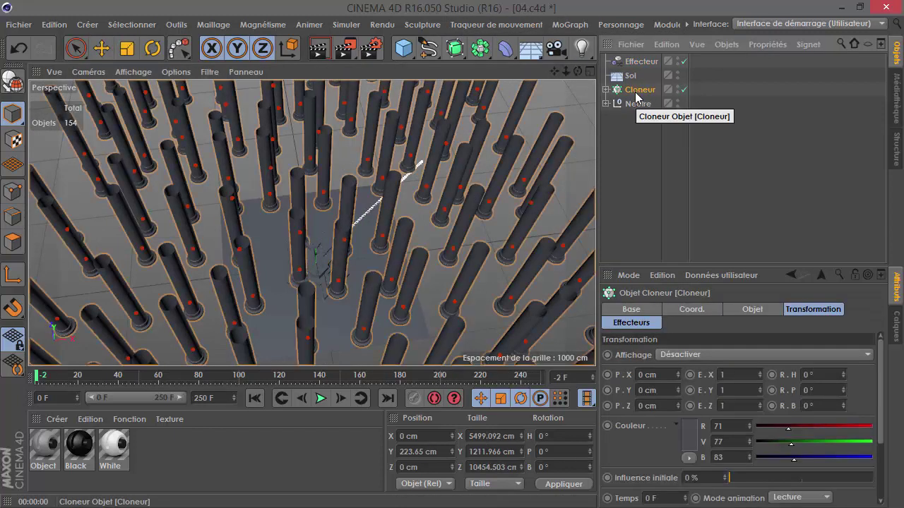
pyautogui.click(570, 24)
pyautogui.click(623, 67)
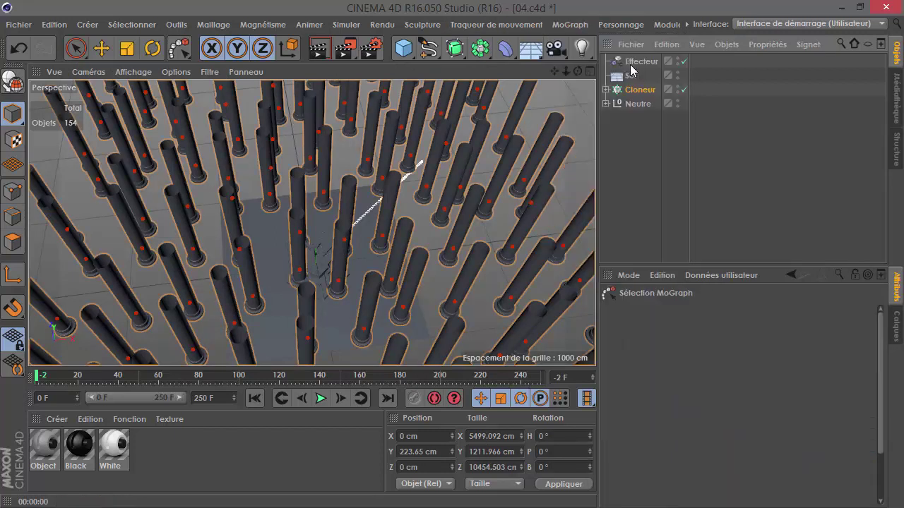
pyautogui.click(345, 242)
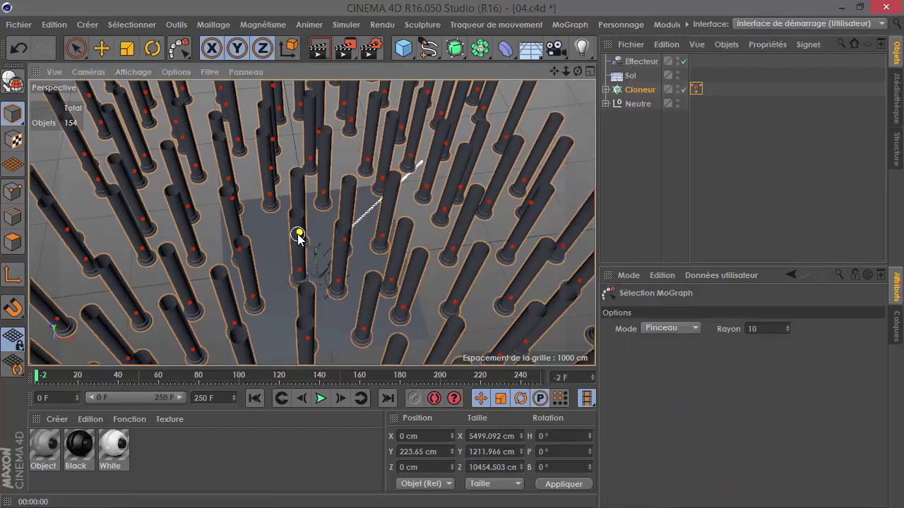
pyautogui.click(341, 243)
pyautogui.keyDown('alt'); pyautogui.moveTo(345, 290); pyautogui.dragTo(339, 313); pyautogui.keyUp('alt')
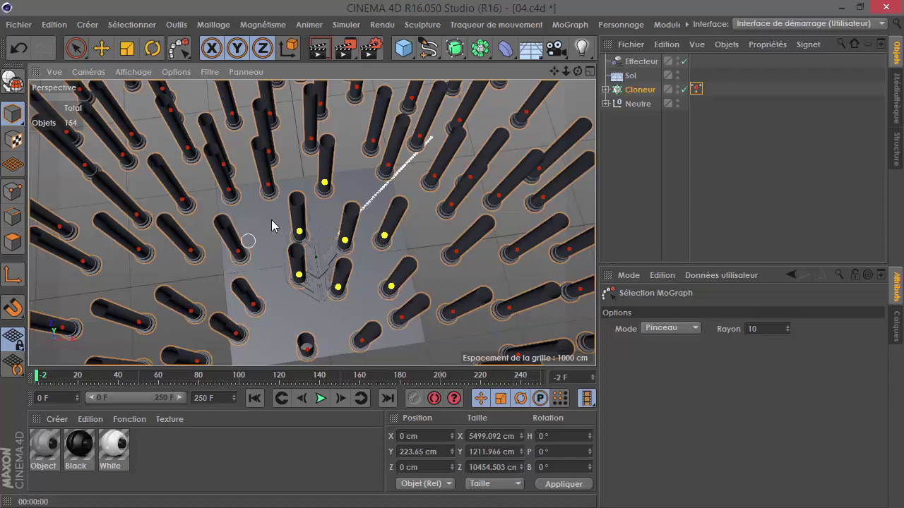
pyautogui.moveTo(225, 166); pyautogui.dragTo(230, 196)
pyautogui.moveTo(385, 291)
pyautogui.keyDown('alt'); pyautogui.mouseDown()
pyautogui.moveTo(349, 256)
pyautogui.moveTo(389, 308)
pyautogui.mouseUp(); pyautogui.keyUp('alt')
pyautogui.keyDown('alt'); pyautogui.moveTo(360, 233); pyautogui.dragTo(363, 156); pyautogui.keyUp('alt')
pyautogui.click(748, 115)
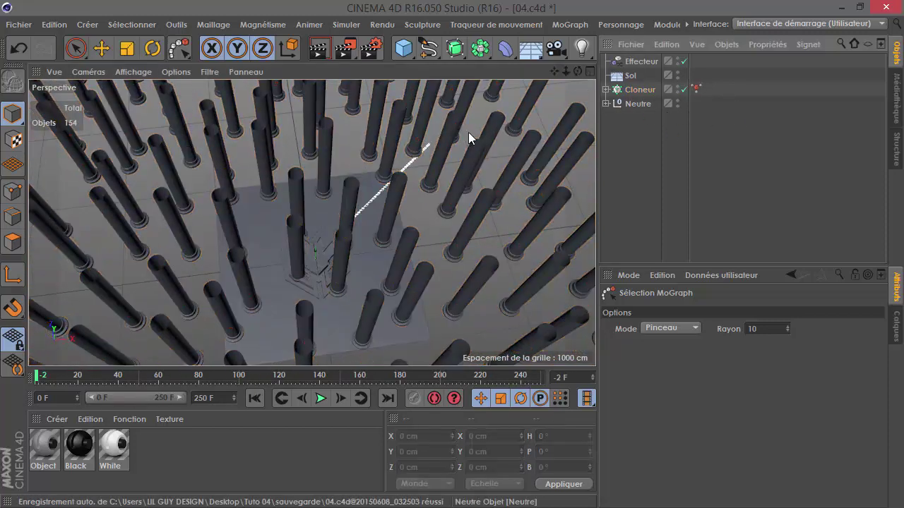
pyautogui.click(696, 89)
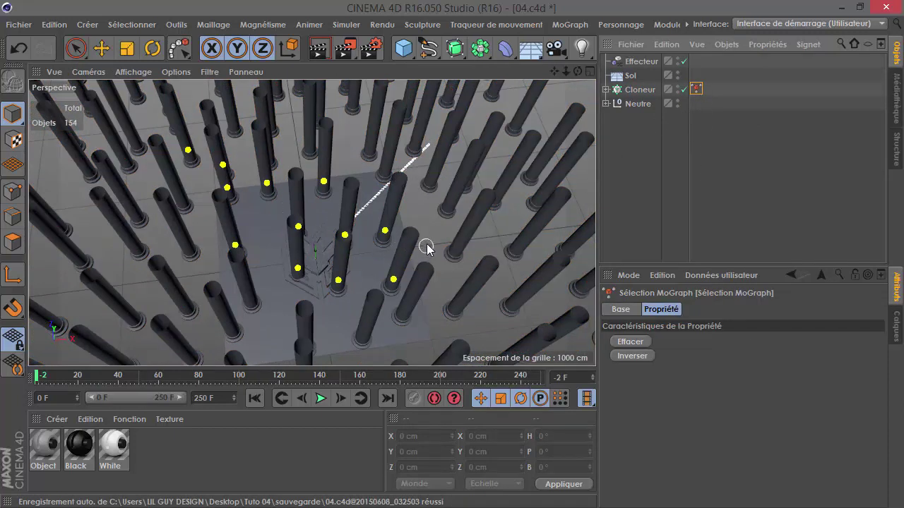
pyautogui.click(575, 24)
pyautogui.moveTo(614, 51)
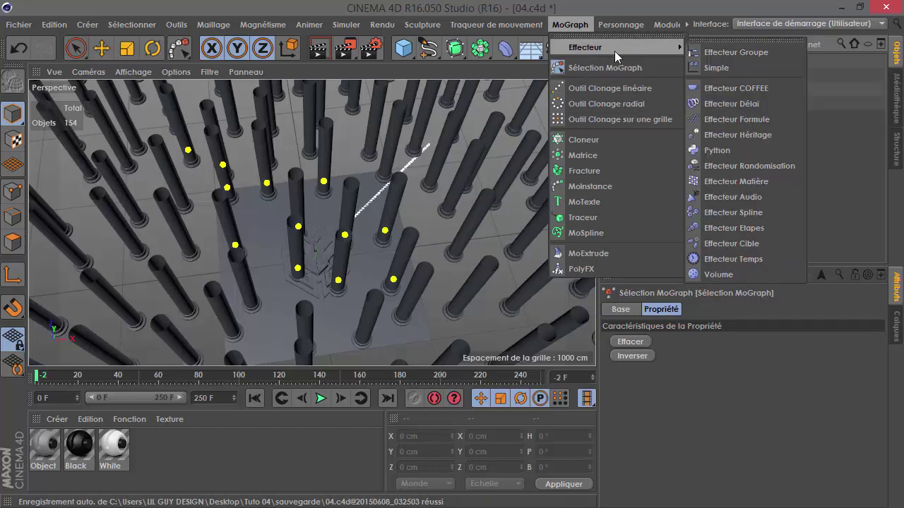
pyautogui.click(720, 68)
pyautogui.click(643, 104)
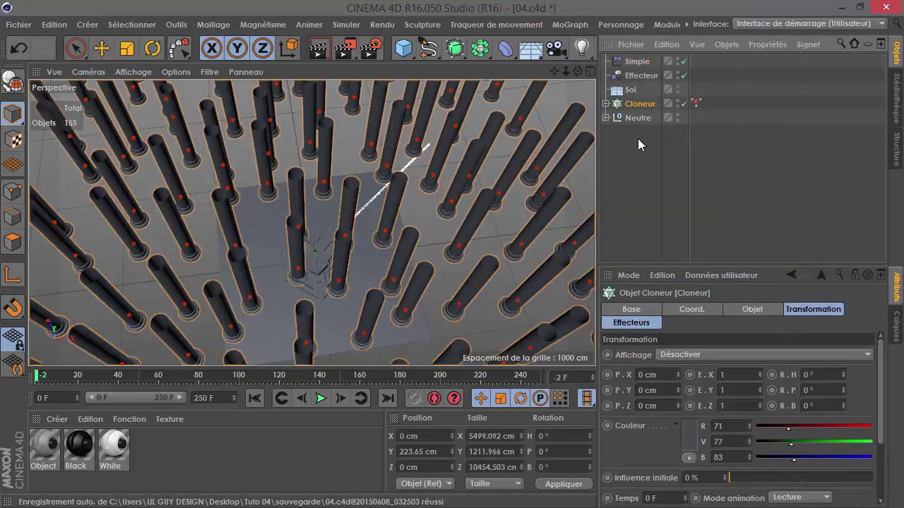
pyautogui.click(645, 323)
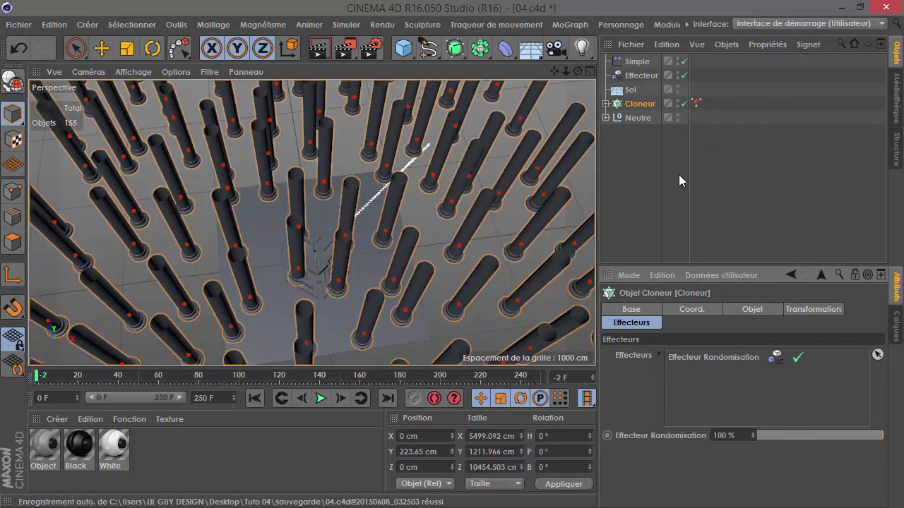
pyautogui.click(646, 61)
pyautogui.click(666, 43)
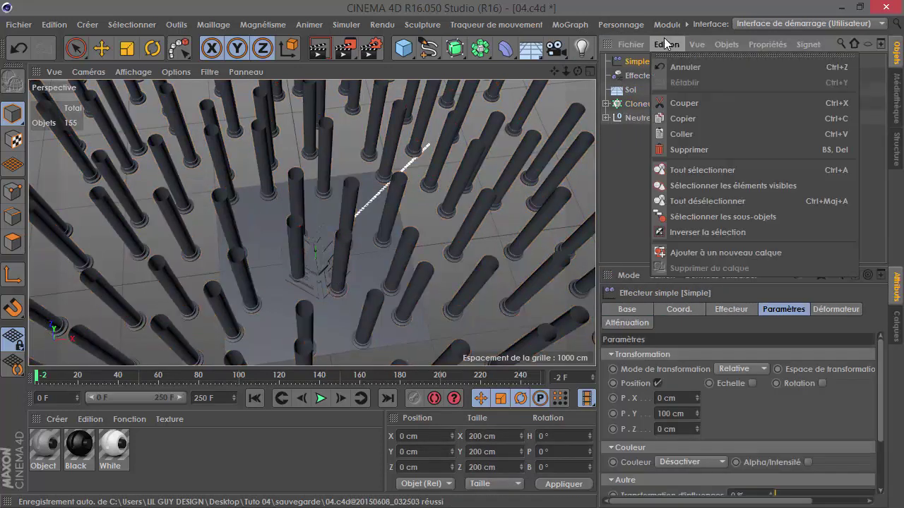
pyautogui.click(690, 149)
pyautogui.click(639, 90)
pyautogui.click(570, 24)
pyautogui.moveTo(620, 48)
pyautogui.click(737, 66)
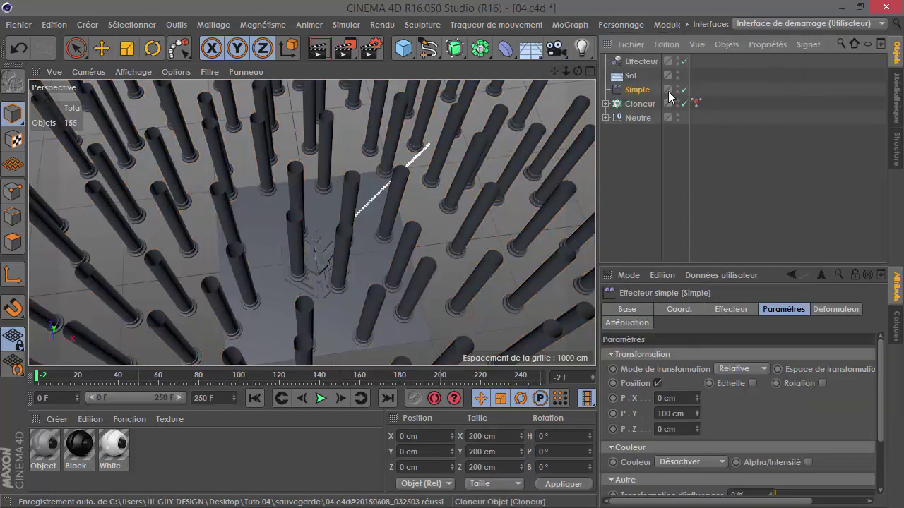
pyautogui.click(667, 43)
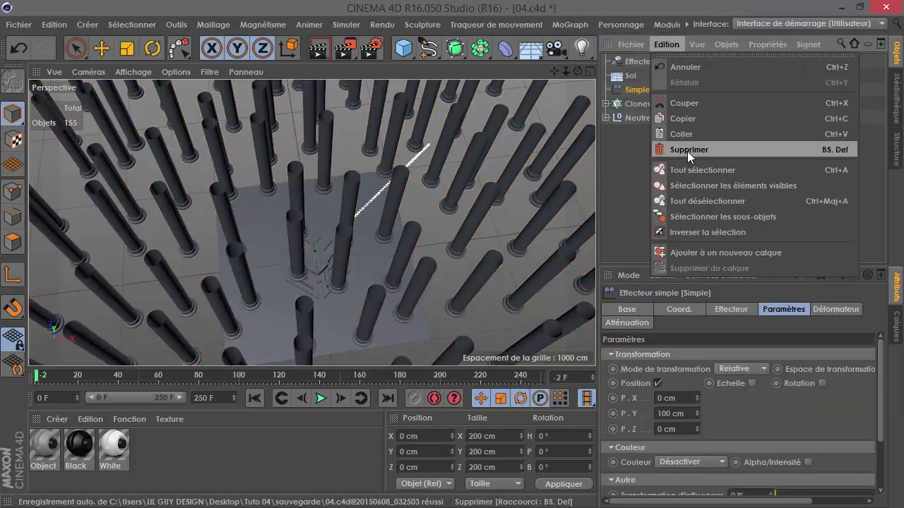
pyautogui.click(687, 150)
# Step: Add a Simple effector to the Cloner and check the Cloner's list of effectors
pyautogui.click(648, 92)
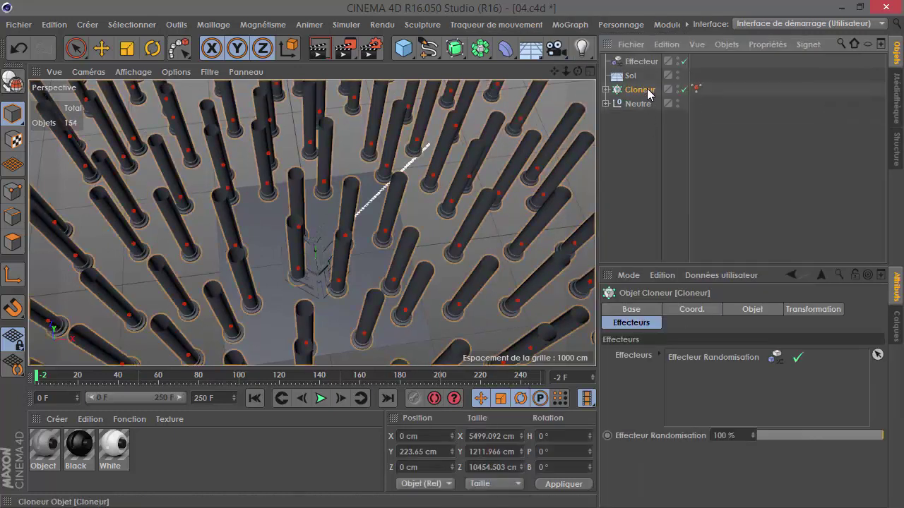
pyautogui.click(573, 25)
pyautogui.moveTo(612, 45)
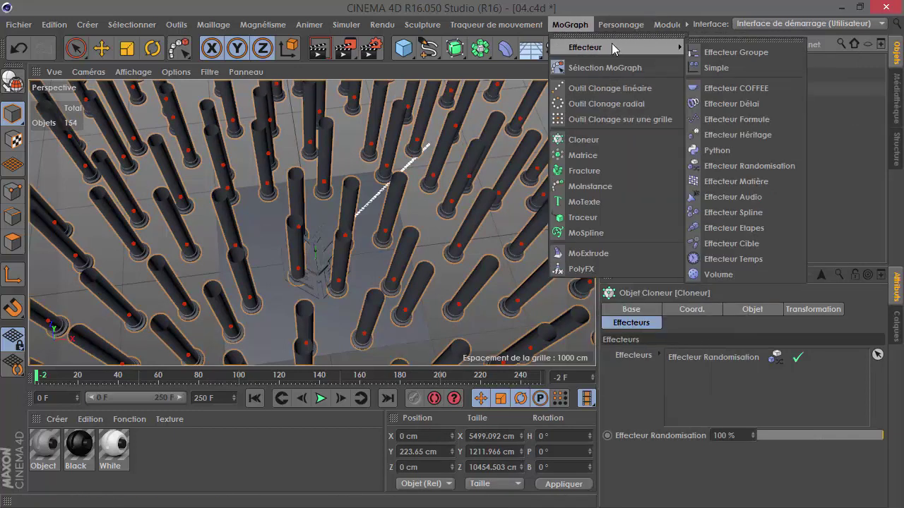
pyautogui.click(710, 71)
pyautogui.click(626, 323)
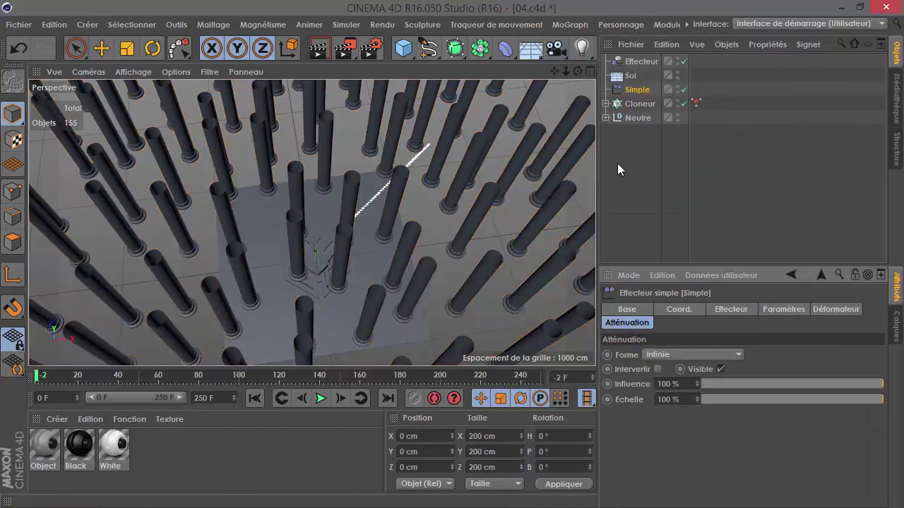
pyautogui.click(637, 104)
pyautogui.click(631, 323)
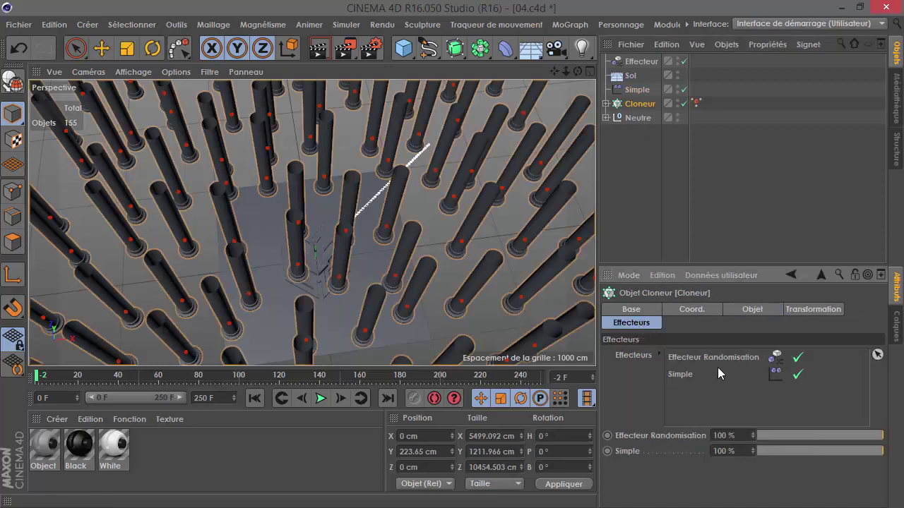
# Step: Switch off Position in the Simple effector's parameters and enable Scale with uniform scale set to -1
pyautogui.click(682, 133)
pyautogui.click(637, 104)
pyautogui.click(626, 90)
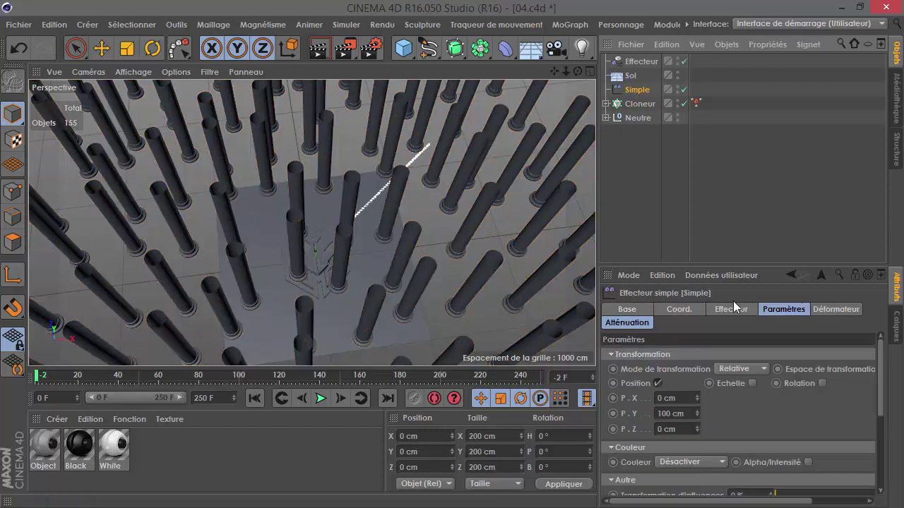
pyautogui.click(657, 383)
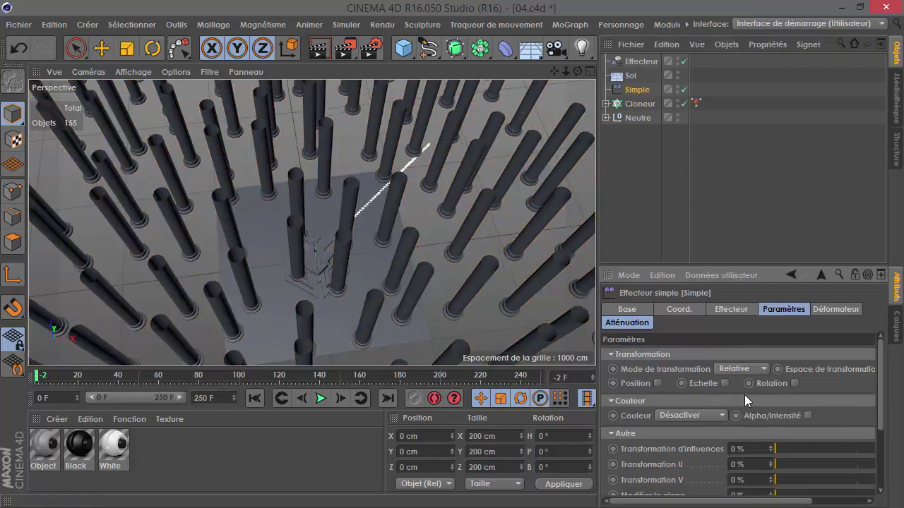
pyautogui.click(752, 383)
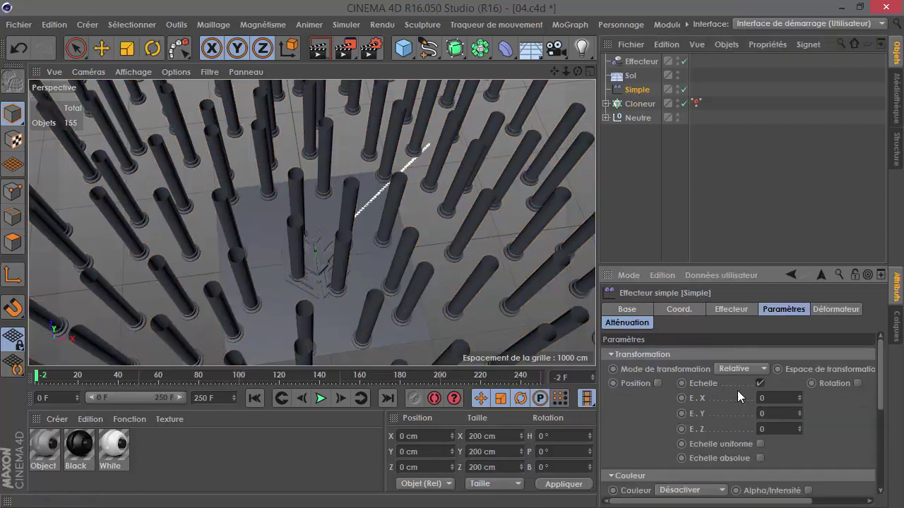
pyautogui.click(759, 444)
pyautogui.write('-1')
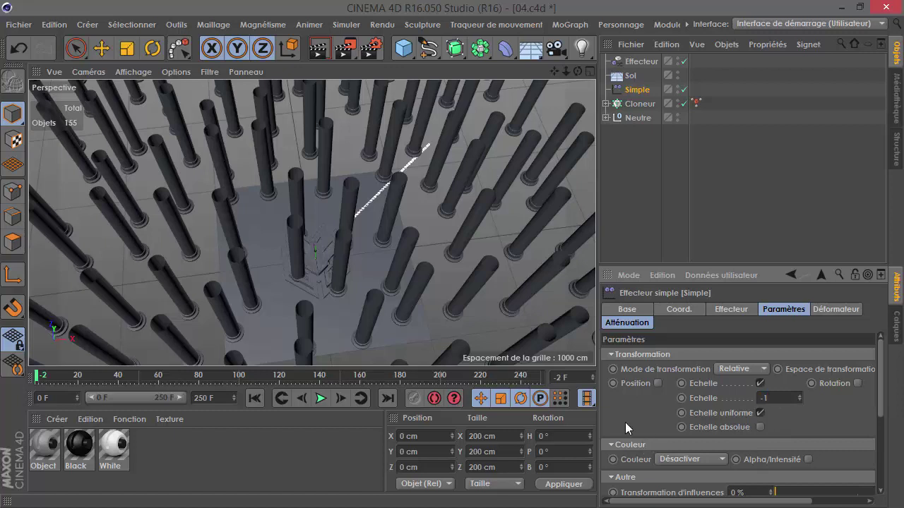
pyautogui.press('Return')
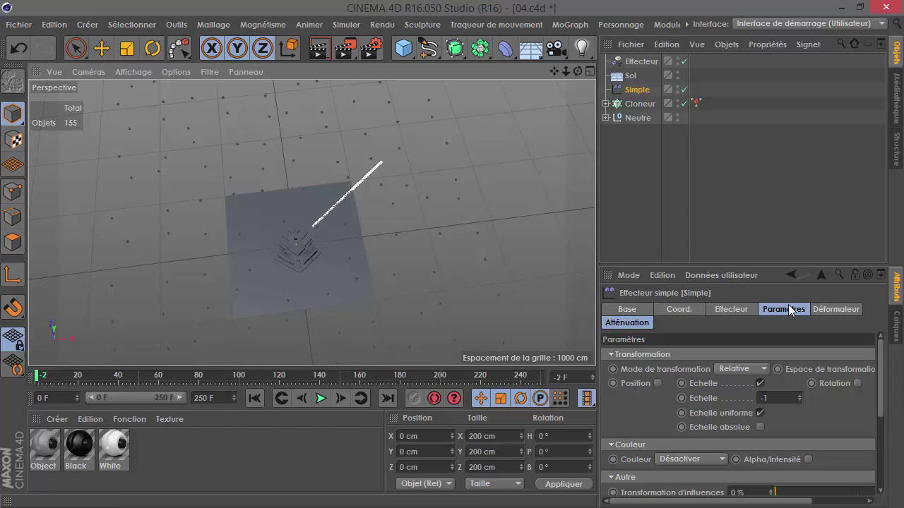
# Step: Restrict the Simple effector to the posts around the logo by assigning the Cloner's MoGraph Selection tag as its selection
pyautogui.click(731, 309)
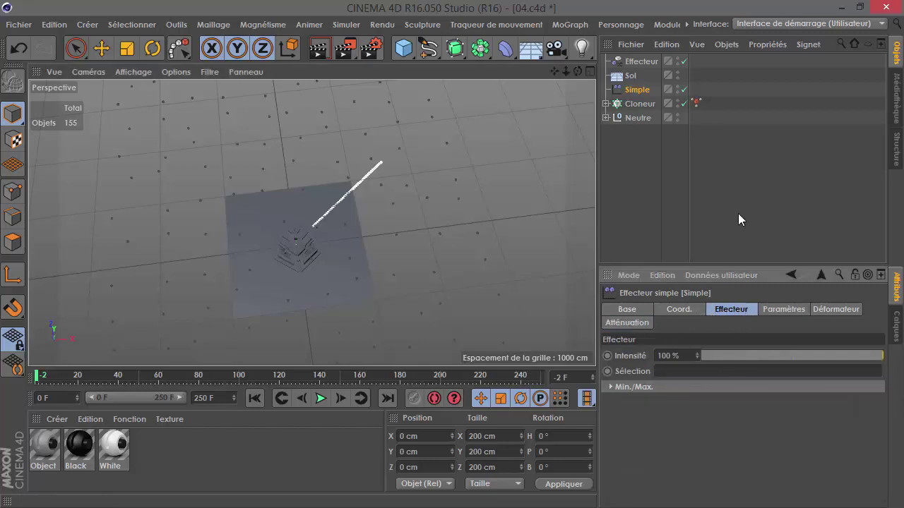
pyautogui.moveTo(696, 104); pyautogui.dragTo(709, 370)
pyautogui.click(756, 186)
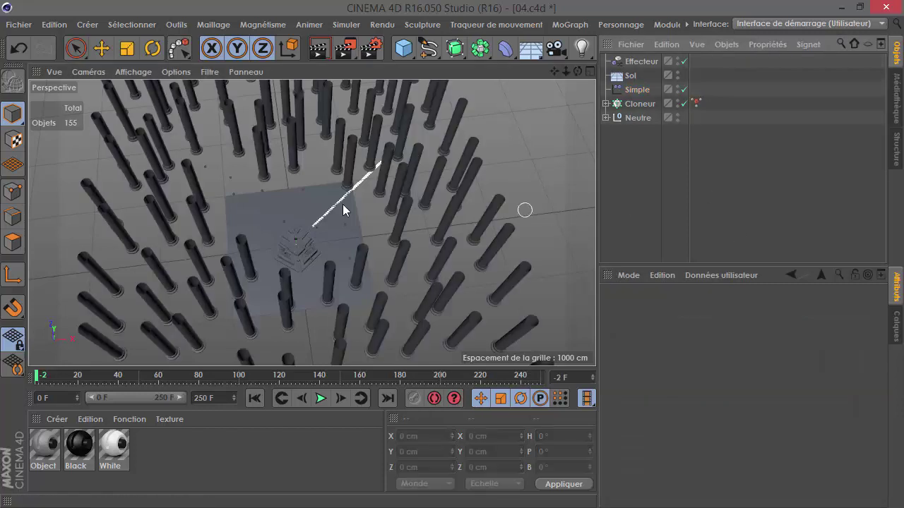
pyautogui.keyDown('alt'); pyautogui.moveTo(305, 219); pyautogui.dragTo(497, 157); pyautogui.keyUp('alt')
# Step: Group the posts' Cloner, the Simple effector and the Randomisation effector together under one null object
pyautogui.click(639, 103)
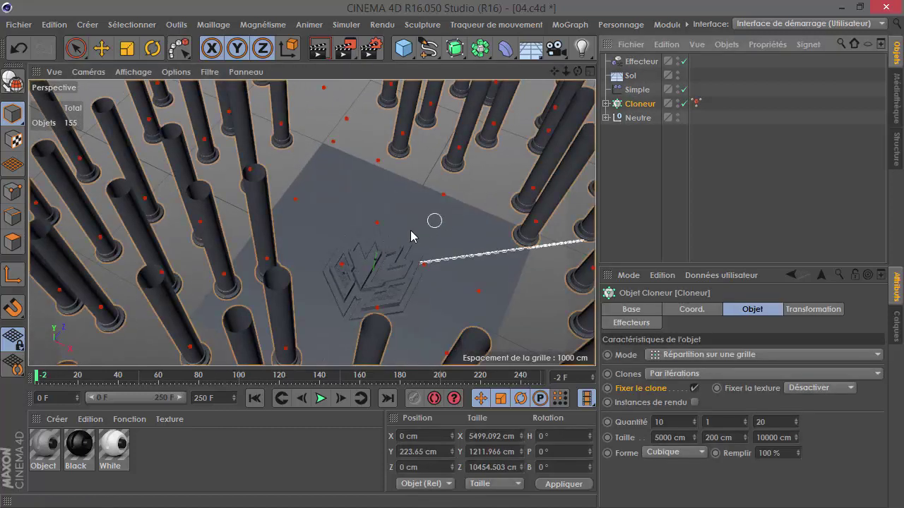
pyautogui.keyDown('ctrl'); pyautogui.click(638, 91); pyautogui.keyUp('ctrl')
pyautogui.rightClick(643, 65)
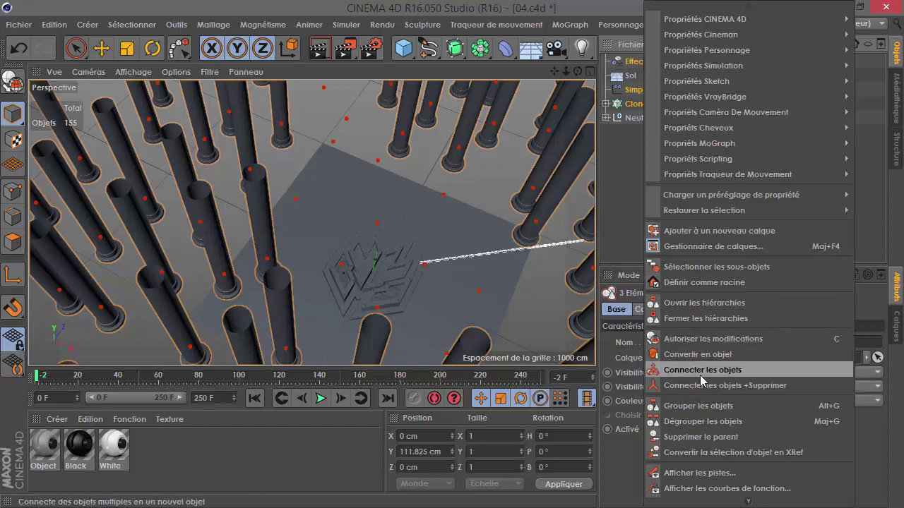
pyautogui.click(694, 405)
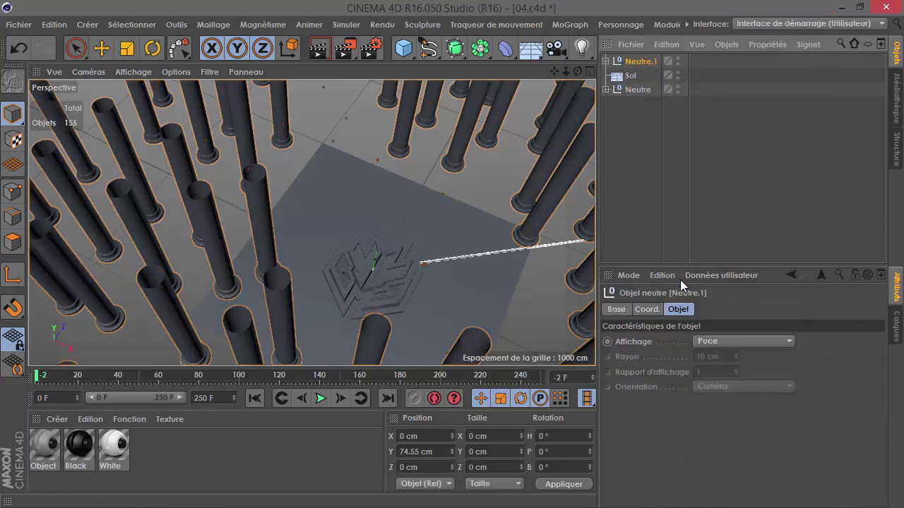
# Step: Move the posts' group to about -372 cm on Z relative to the logo, and deselect it
pyautogui.scroll(-3, 251, 270)
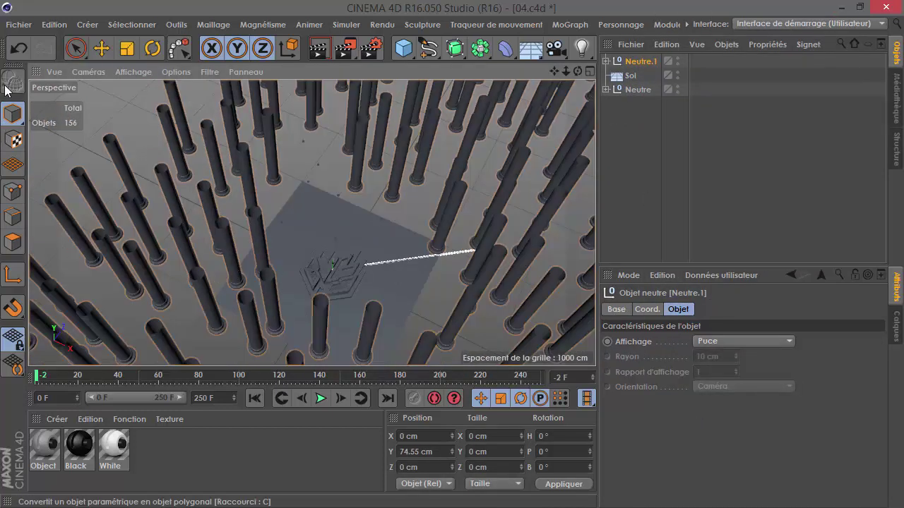
pyautogui.click(75, 51)
pyautogui.scroll(-3, 123, 265)
pyautogui.moveTo(314, 223); pyautogui.dragTo(329, 275)
pyautogui.scroll(5, 323, 275)
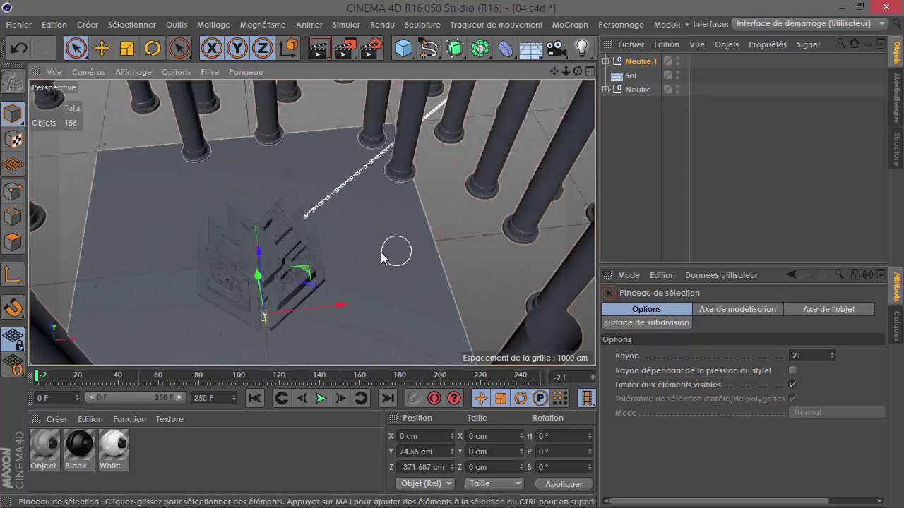
pyautogui.scroll(3, 381, 252)
pyautogui.click(705, 147)
# Step: Examine the logo, its chain and the cleared area among the posts close up and from above
pyautogui.scroll(-5, 411, 200)
pyautogui.scroll(6, 331, 249)
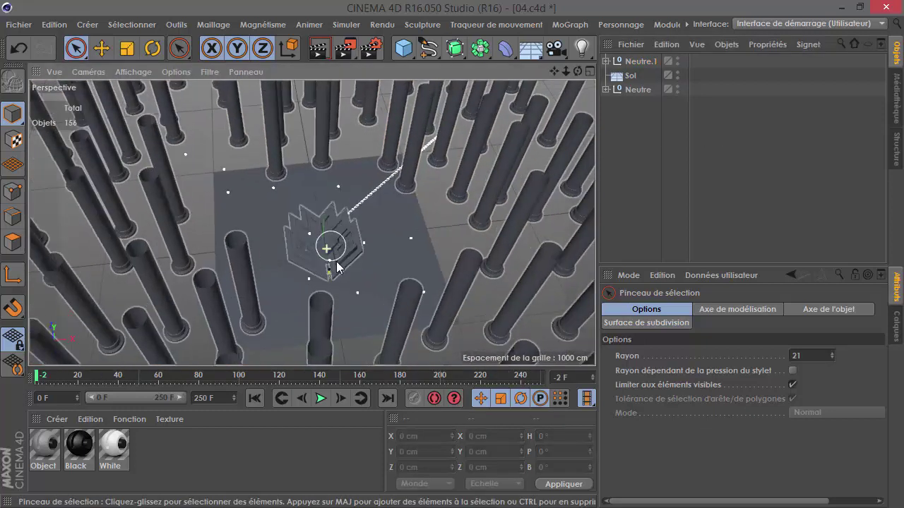
pyautogui.keyDown('alt'); pyautogui.moveTo(315, 167); pyautogui.dragTo(25, 131); pyautogui.keyUp('alt')
pyautogui.scroll(-3, 224, 204)
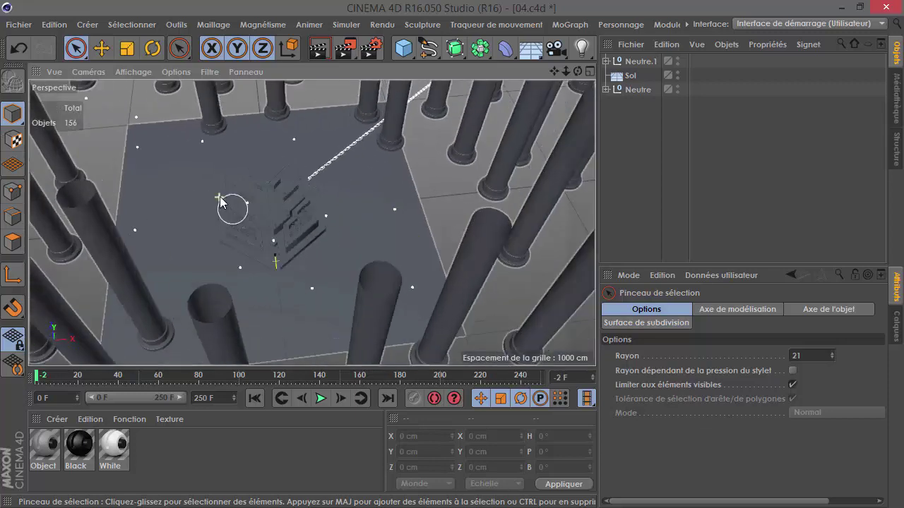
pyautogui.scroll(6, 306, 242)
pyautogui.scroll(-2, 310, 247)
pyautogui.scroll(3, 313, 286)
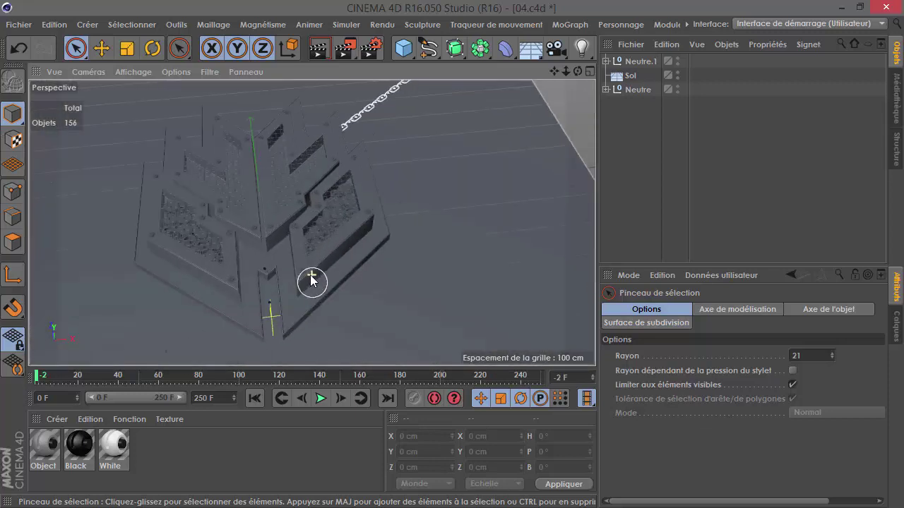
pyautogui.moveTo(315, 285)
pyautogui.keyDown('alt'); pyautogui.mouseDown()
pyautogui.moveTo(323, 357)
pyautogui.moveTo(300, 292)
pyautogui.mouseUp(); pyautogui.keyUp('alt')
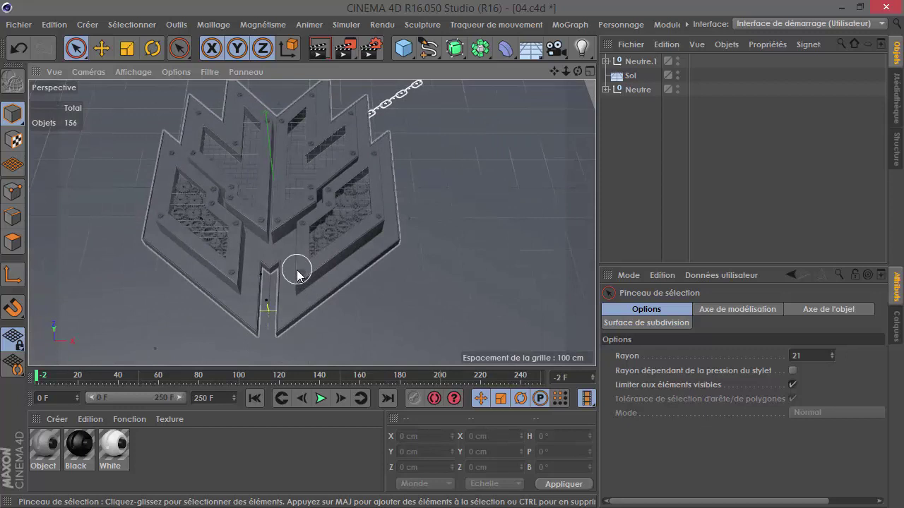
pyautogui.keyDown('alt'); pyautogui.moveTo(387, 261); pyautogui.dragTo(387, 308, button='middle'); pyautogui.keyUp('alt')
pyautogui.keyDown('alt'); pyautogui.moveTo(418, 222); pyautogui.dragTo(430, 302); pyautogui.keyUp('alt')
pyautogui.scroll(-2, 403, 209)
pyautogui.keyDown('alt'); pyautogui.moveTo(403, 209); pyautogui.dragTo(309, 182); pyautogui.keyUp('alt')
# Step: Lengthen the logo's chain by raising the quantity of its linear Cloner to 64
pyautogui.click(605, 90)
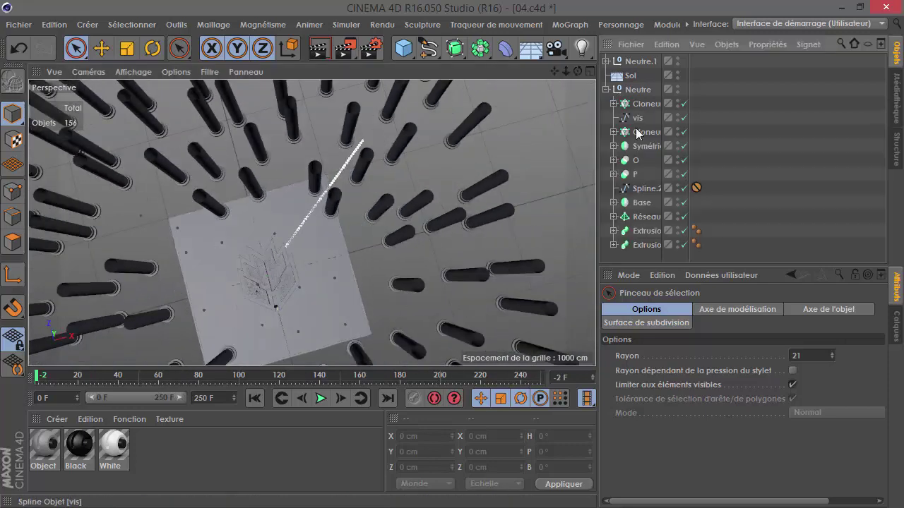
pyautogui.click(645, 105)
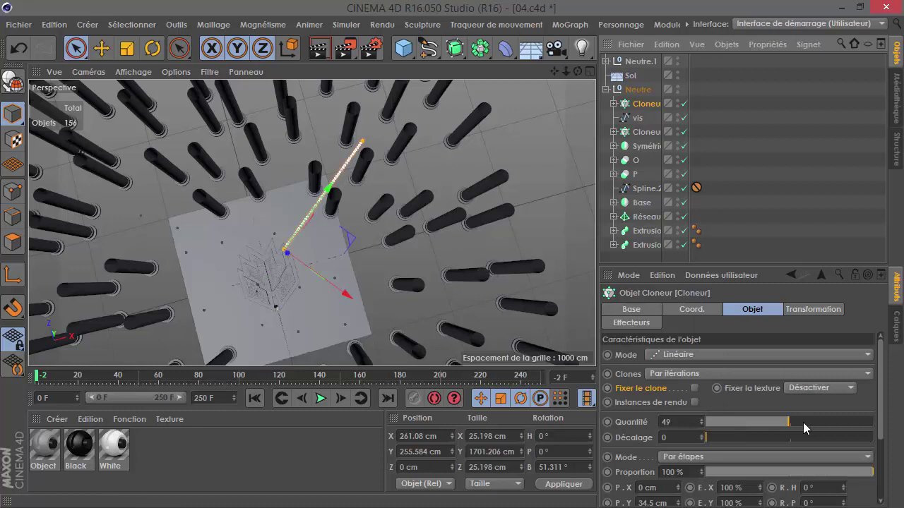
pyautogui.moveTo(803, 428); pyautogui.dragTo(824, 426)
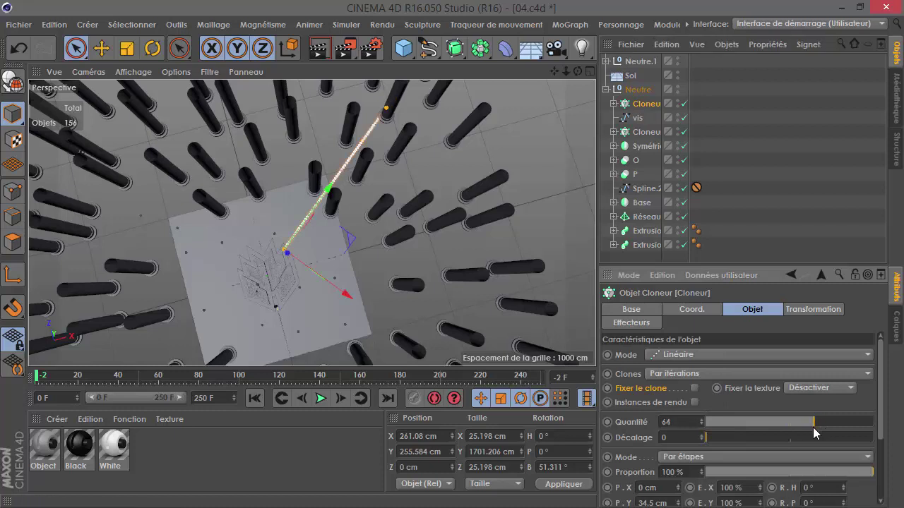
# Step: Duplicate the chain, move the copy to the logo's lower right edge at about X 344 cm, Y -156 cm, and rotate it outwards
pyautogui.keyDown('alt'); pyautogui.moveTo(153, 192); pyautogui.dragTo(307, 384); pyautogui.keyUp('alt')
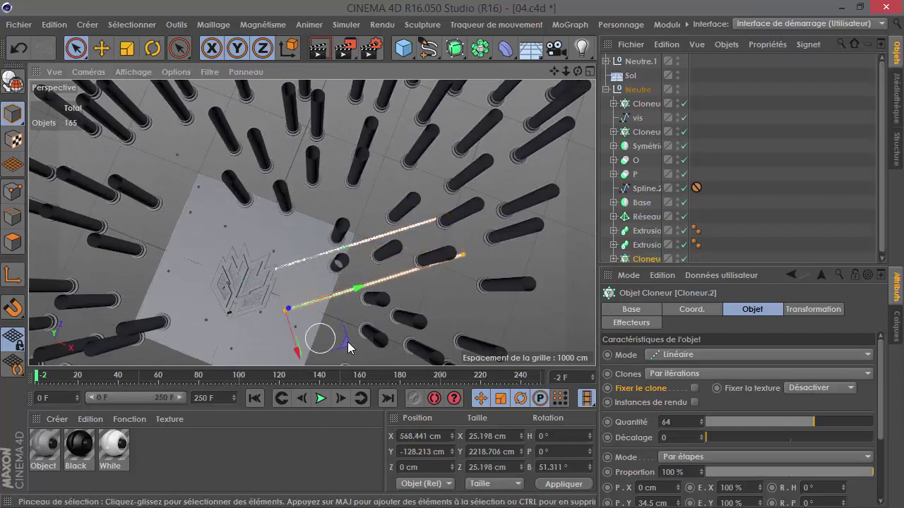
pyautogui.moveTo(342, 349); pyautogui.dragTo(329, 343)
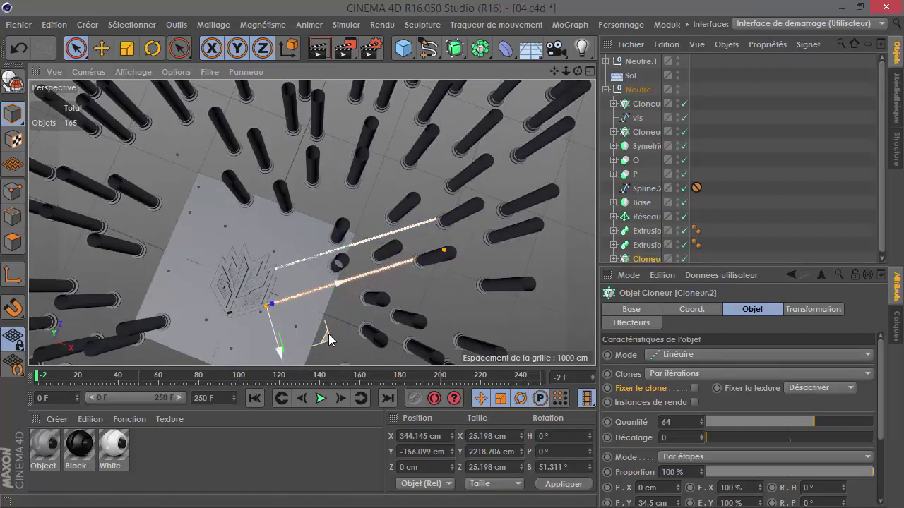
pyautogui.press('r')
pyautogui.moveTo(315, 300); pyautogui.dragTo(295, 307)
pyautogui.scroll(-1, 346, 226)
pyautogui.click(727, 189)
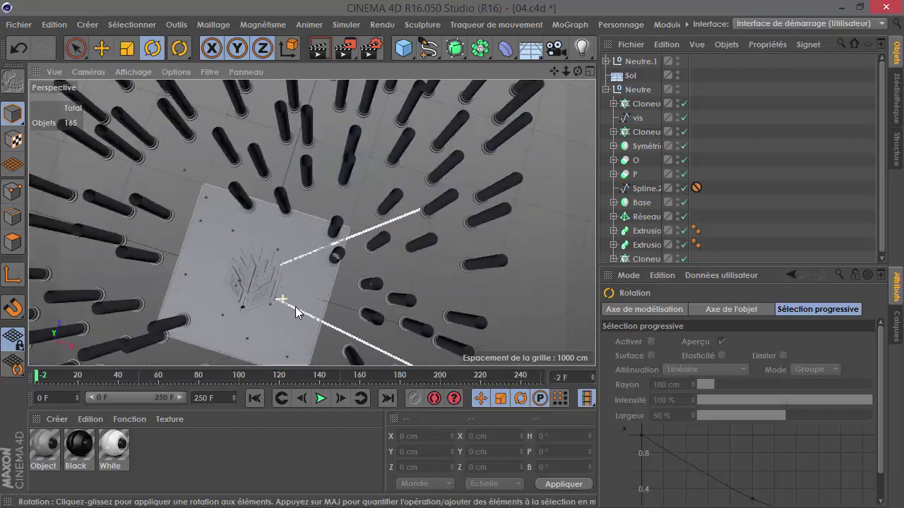
# Step: Duplicate the first chain again, place the copy on the logo's left side and rotate it to about -89° in bank
pyautogui.click(638, 106)
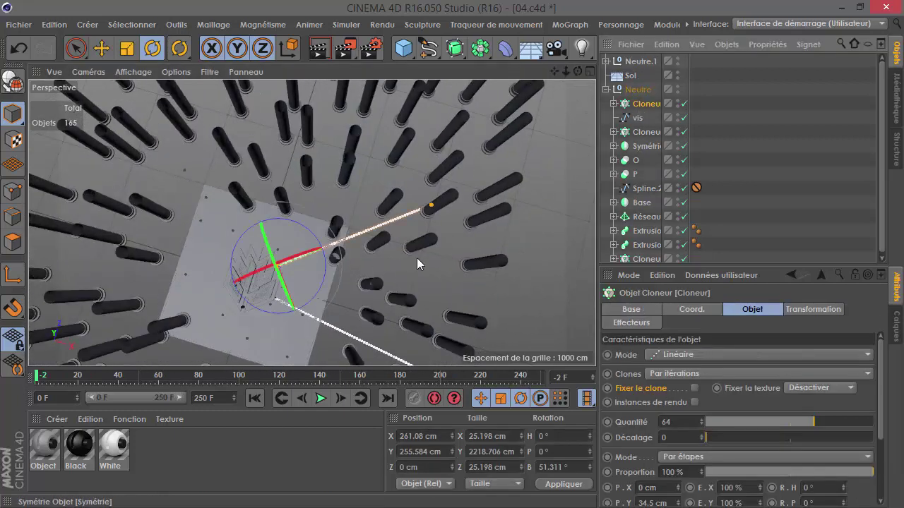
pyautogui.moveTo(458, 52); pyautogui.dragTo(550, 28)
pyautogui.moveTo(484, 50); pyautogui.dragTo(458, 5)
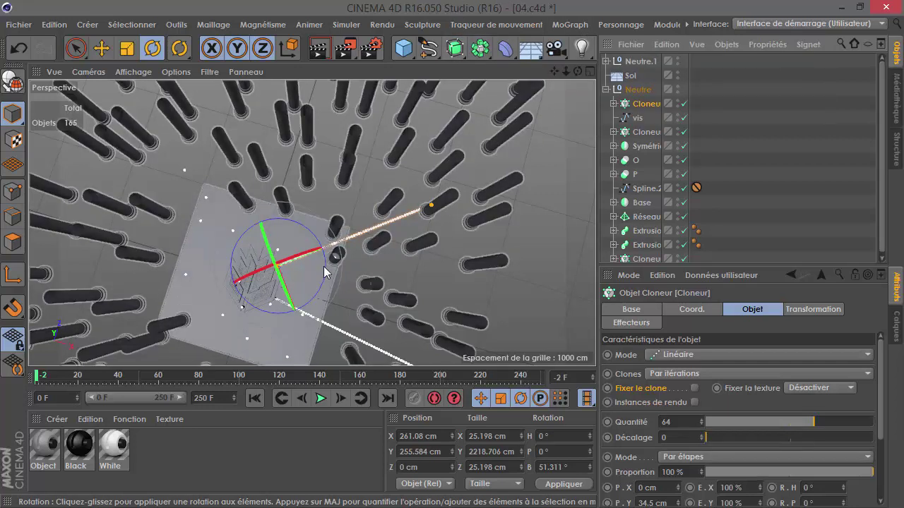
pyautogui.moveTo(331, 252)
pyautogui.mouseDown()
pyautogui.moveTo(198, 199)
pyautogui.moveTo(205, 201)
pyautogui.mouseUp()
pyautogui.click(102, 48)
pyautogui.scroll(3, 206, 201)
pyautogui.press('r')
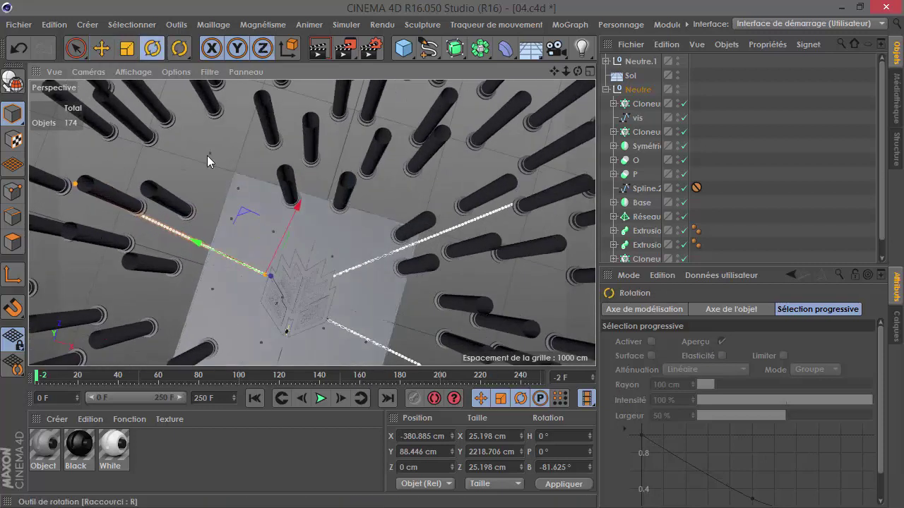
pyautogui.moveTo(302, 246); pyautogui.dragTo(298, 246)
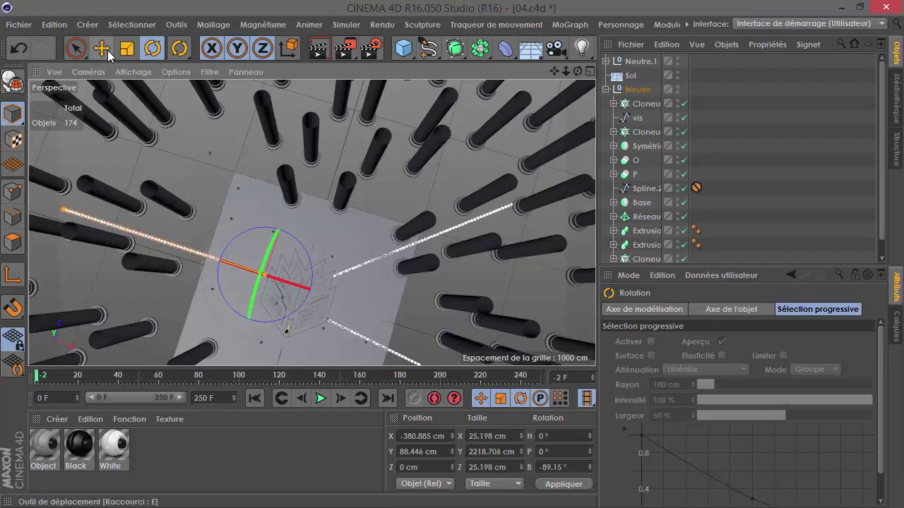
# Step: Move the left chain against the logo's edge, at about X -353 cm and Y 88 cm
pyautogui.click(103, 49)
pyautogui.scroll(5, 219, 293)
pyautogui.scroll(4, 244, 272)
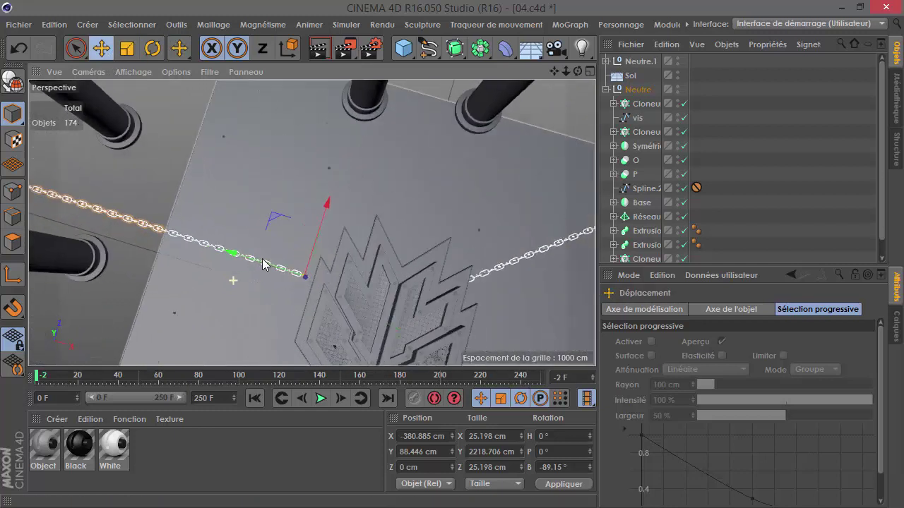
pyautogui.moveTo(249, 263); pyautogui.dragTo(257, 267)
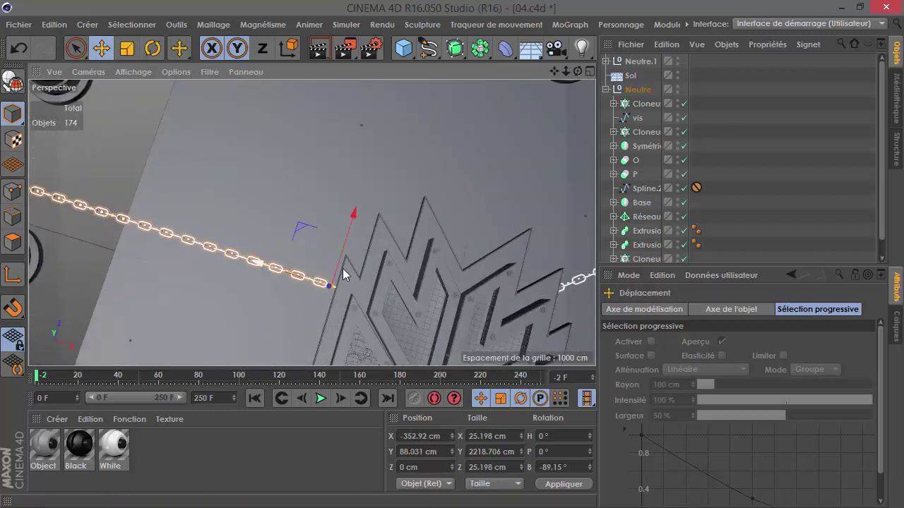
pyautogui.scroll(-4, 346, 279)
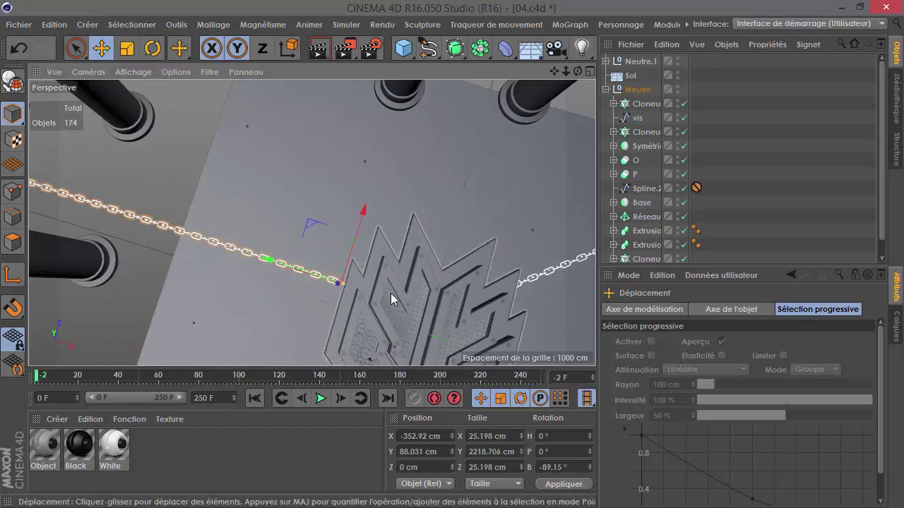
pyautogui.scroll(-5, 390, 293)
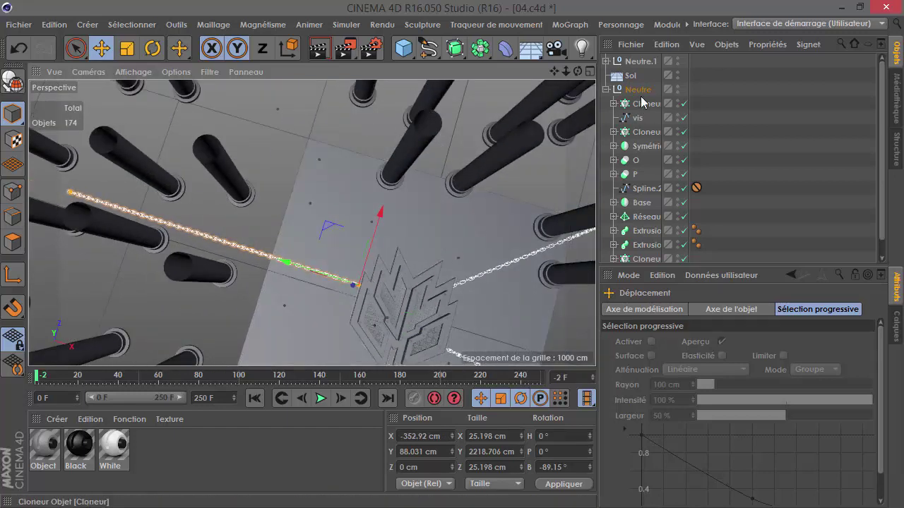
# Step: Rotate the logo's left chain slightly, to about -87.5° in bank
pyautogui.click(642, 103)
pyautogui.click(638, 89)
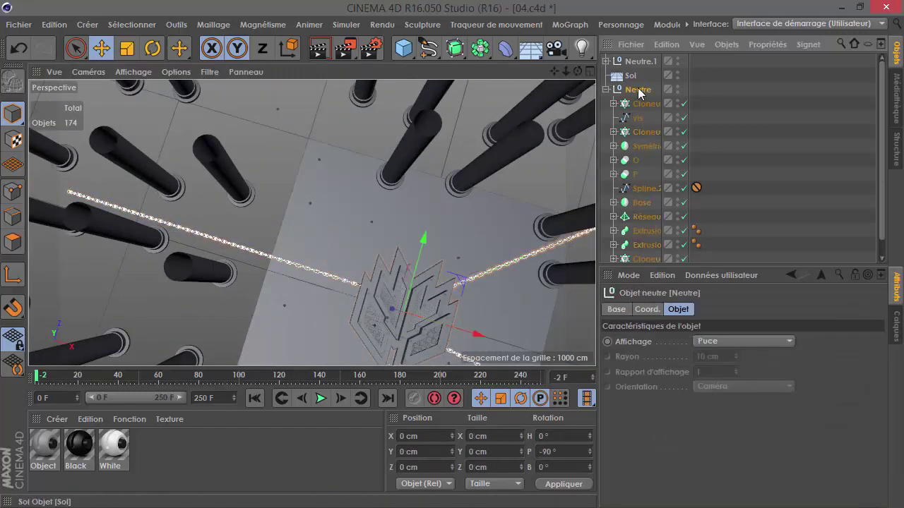
pyautogui.click(646, 132)
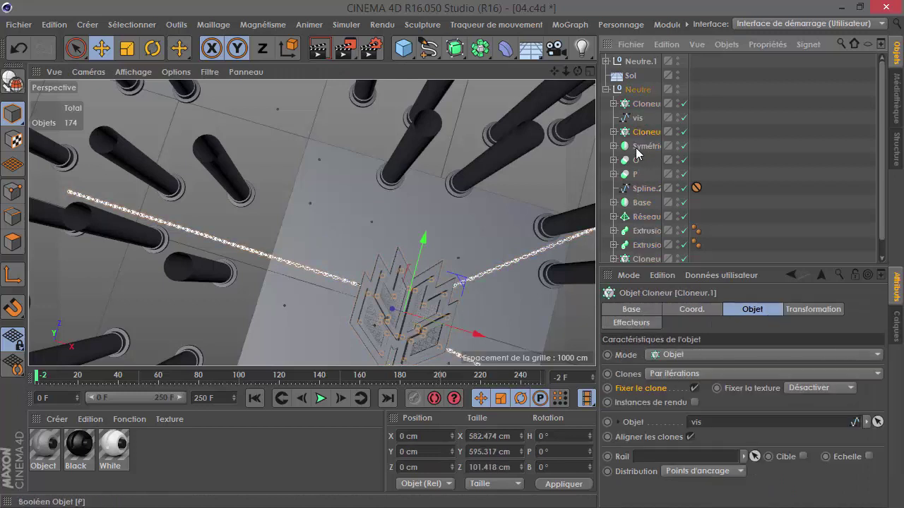
pyautogui.click(330, 277)
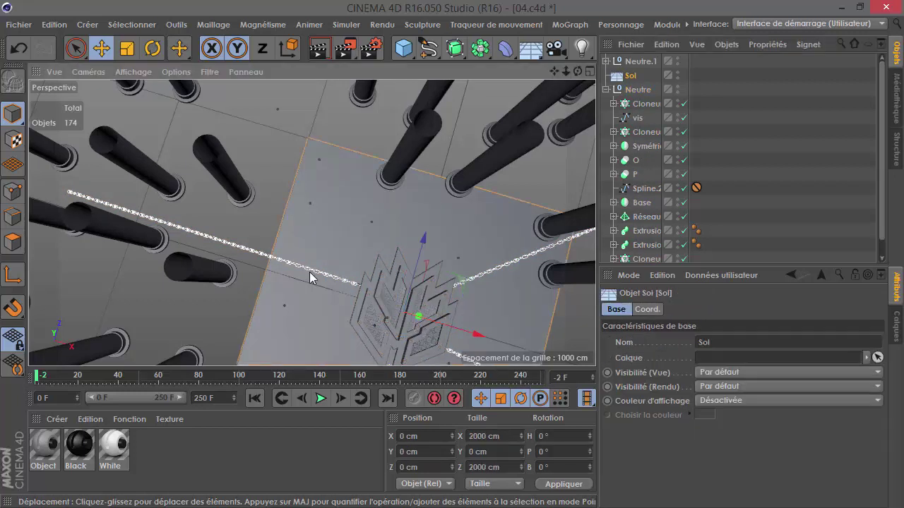
pyautogui.click(241, 249)
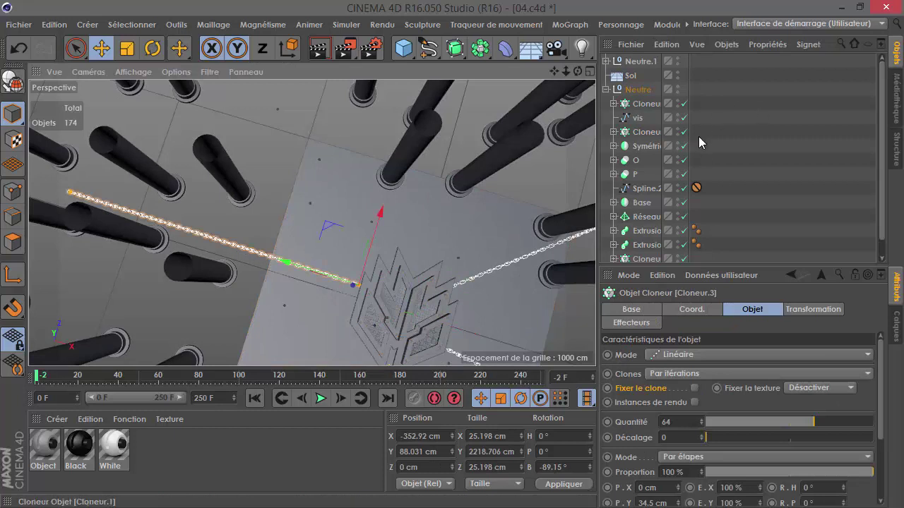
pyautogui.press('r')
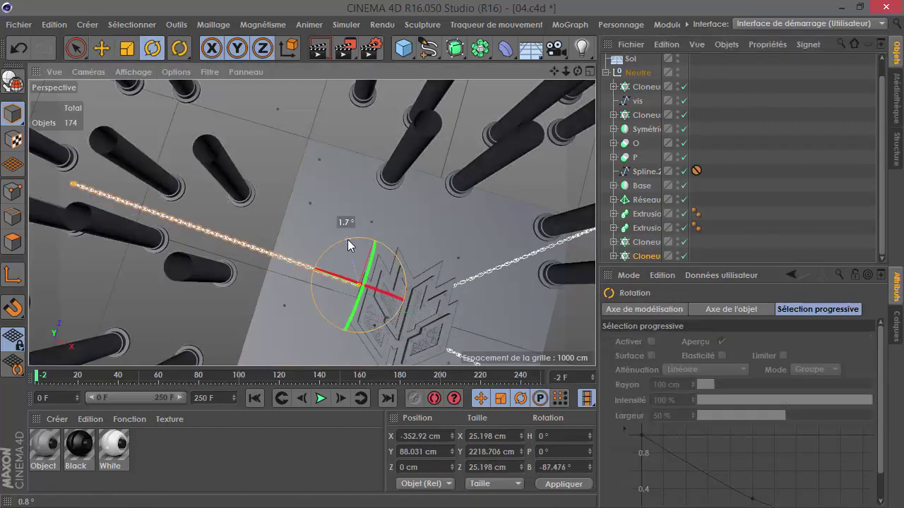
pyautogui.click(358, 237)
# Step: Duplicate the lower right chain, place the copy against the logo's lower left edge and rotate it outwards
pyautogui.scroll(-1, 357, 237)
pyautogui.scroll(-2, 270, 199)
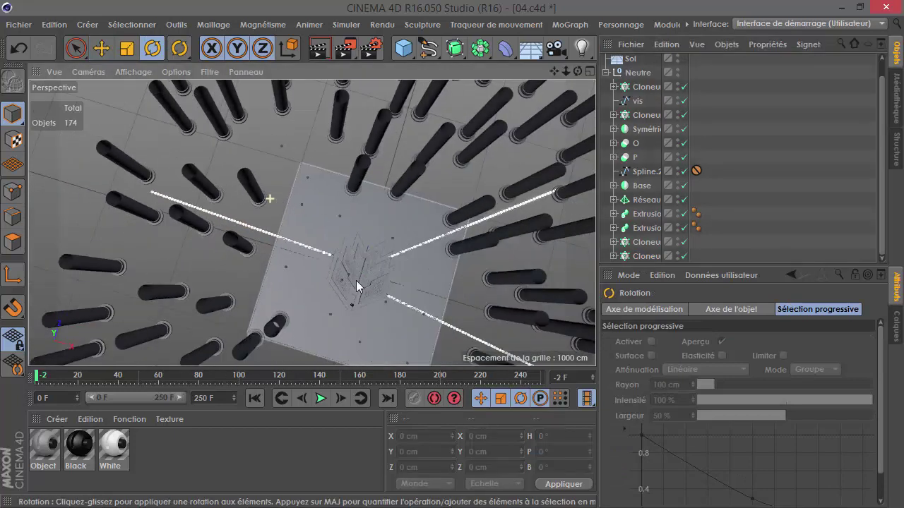
pyautogui.click(463, 337)
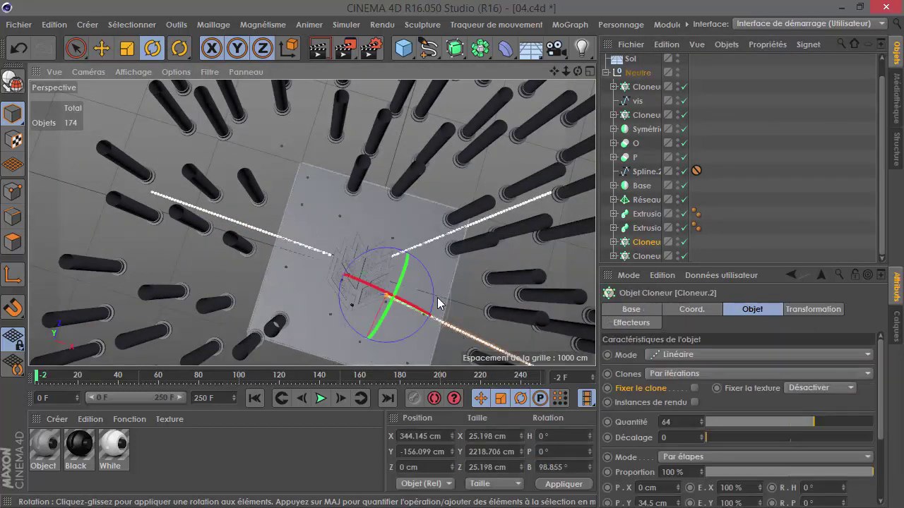
pyautogui.keyDown('ctrl'); pyautogui.moveTo(433, 292); pyautogui.dragTo(329, 336); pyautogui.keyUp('ctrl')
pyautogui.click(102, 48)
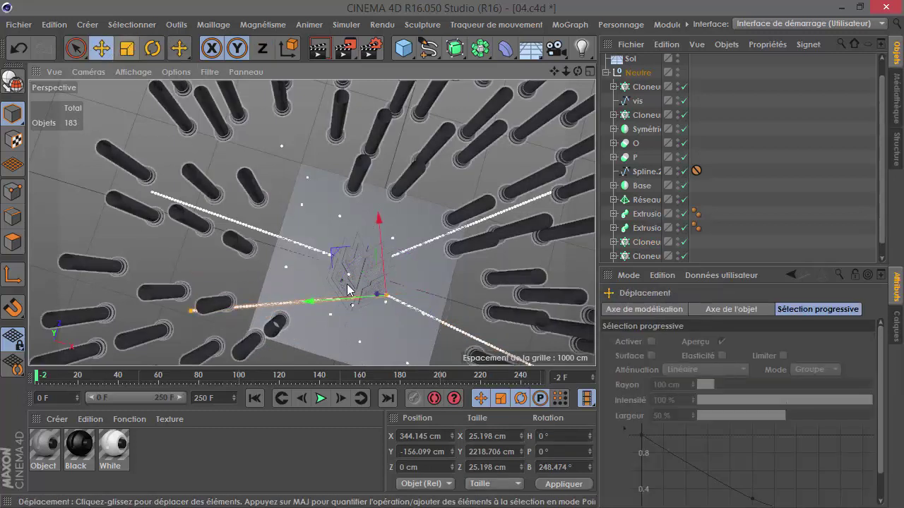
pyautogui.moveTo(334, 251); pyautogui.dragTo(297, 286)
pyautogui.click(153, 48)
pyautogui.click(720, 211)
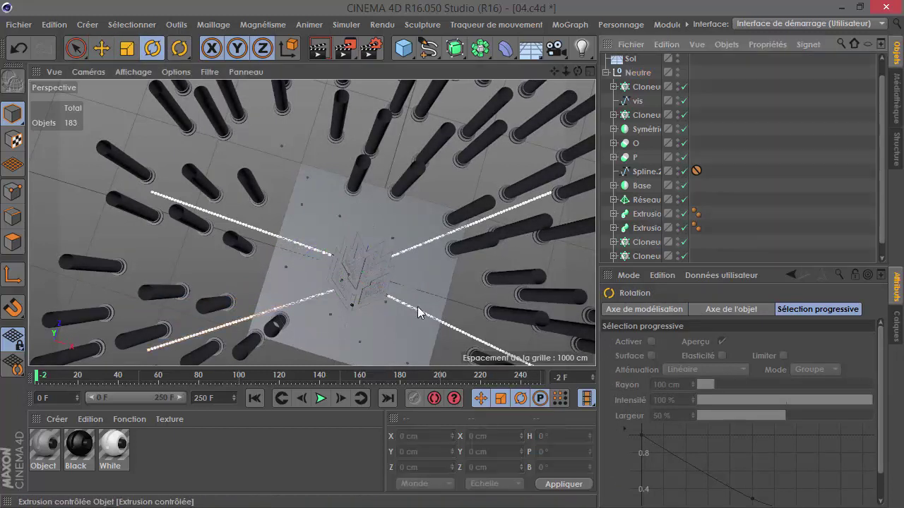
# Step: Rotate the logo's upper left chain further upwards, to about -54.6° in bank
pyautogui.scroll(-2, 458, 247)
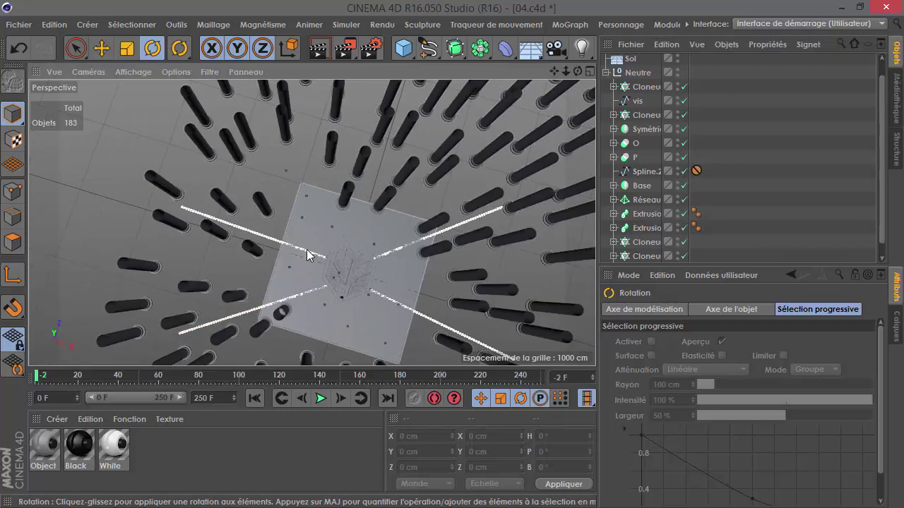
pyautogui.click(309, 224)
pyautogui.moveTo(329, 220); pyautogui.dragTo(348, 225)
pyautogui.click(775, 164)
pyautogui.keyDown('alt'); pyautogui.moveTo(340, 277); pyautogui.dragTo(360, 285); pyautogui.keyUp('alt')
pyautogui.scroll(5, 360, 285)
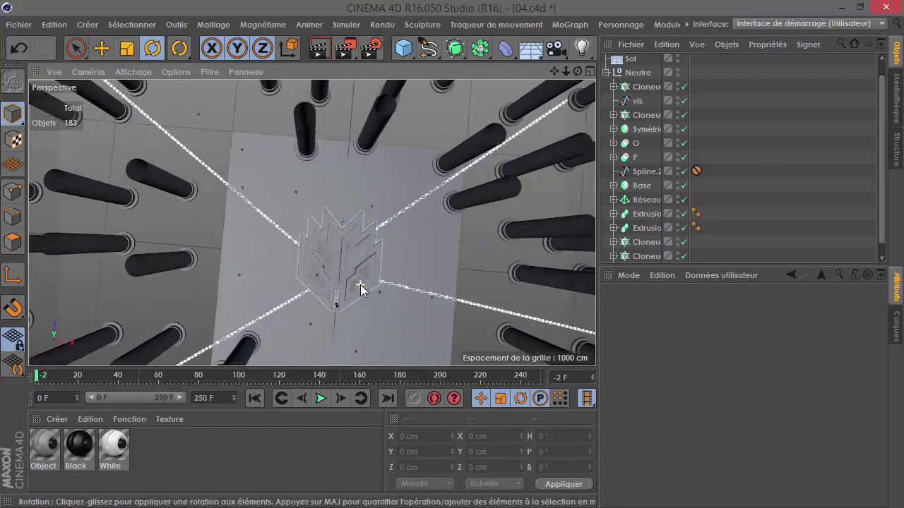
# Step: Move the upper left chain up along the logo's side so its end meets the logo's edge
pyautogui.scroll(2, 342, 292)
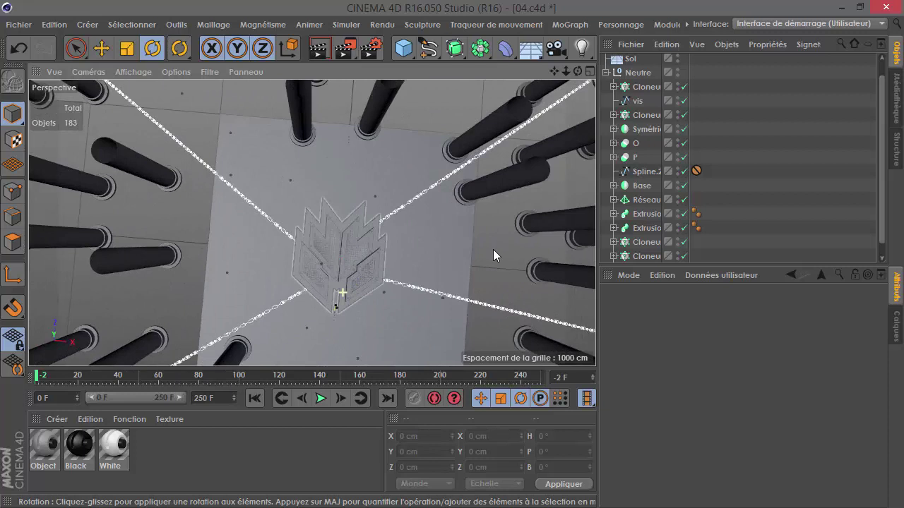
pyautogui.click(285, 227)
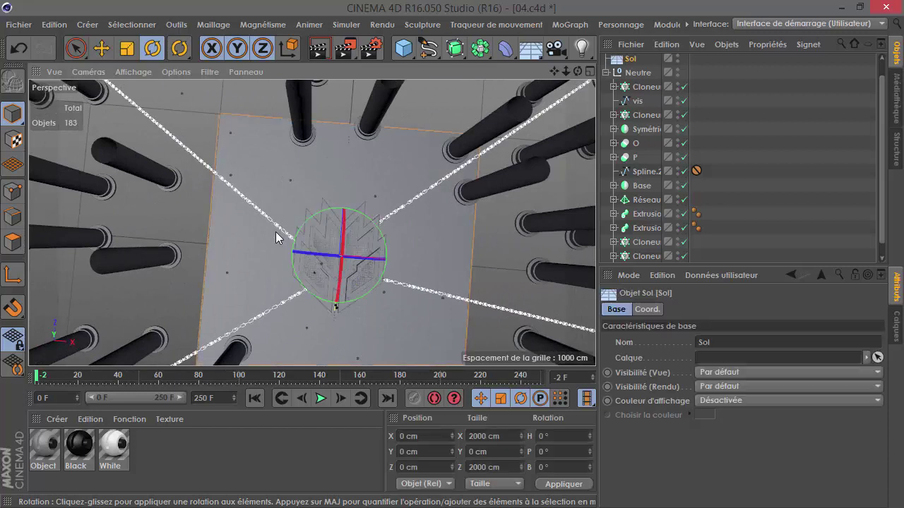
pyautogui.click(180, 149)
pyautogui.press('e')
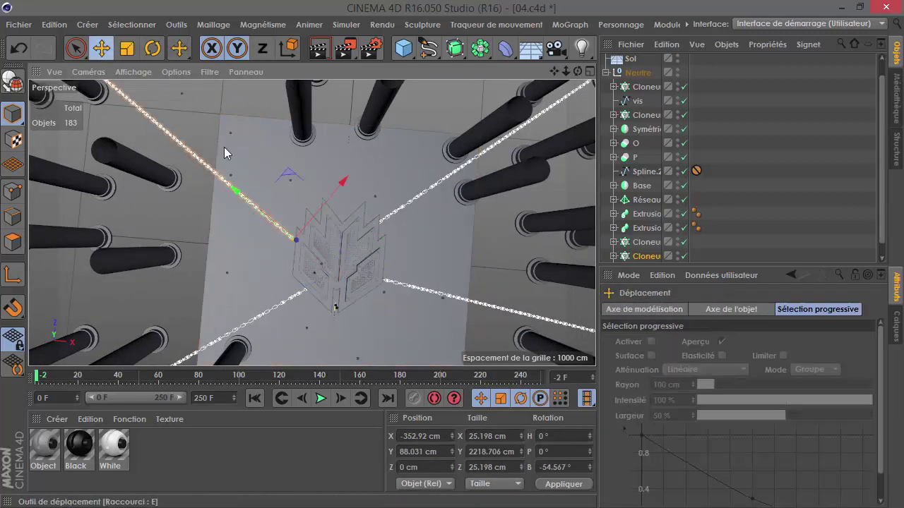
pyautogui.moveTo(300, 225); pyautogui.dragTo(303, 160)
pyautogui.click(709, 178)
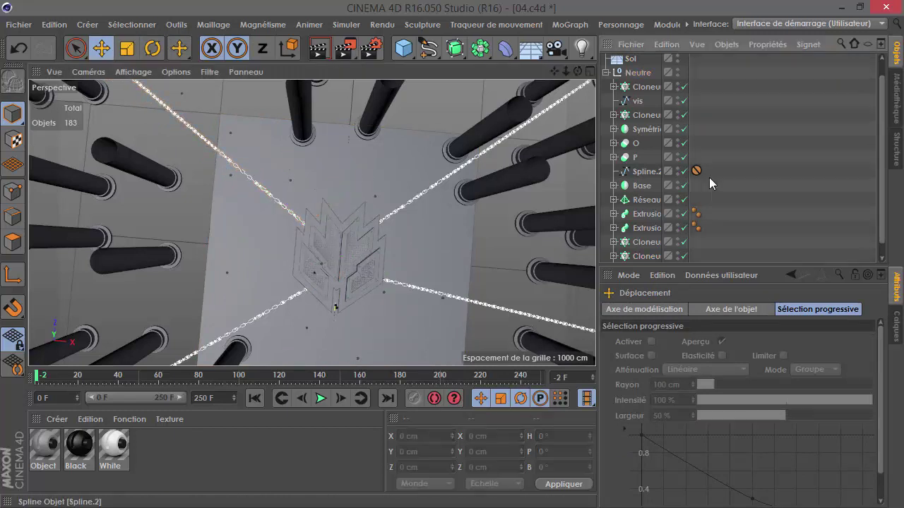
# Step: Examine the four chains around the logo and the surrounding posts from several angles and distances
pyautogui.scroll(-1, 222, 301)
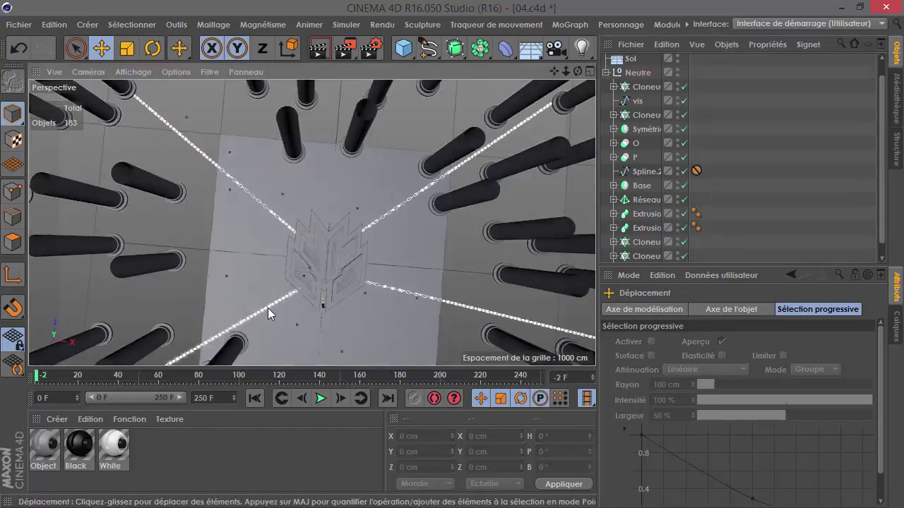
pyautogui.click(267, 308)
pyautogui.click(759, 173)
pyautogui.keyDown('alt'); pyautogui.moveTo(489, 208); pyautogui.dragTo(359, 206); pyautogui.keyUp('alt')
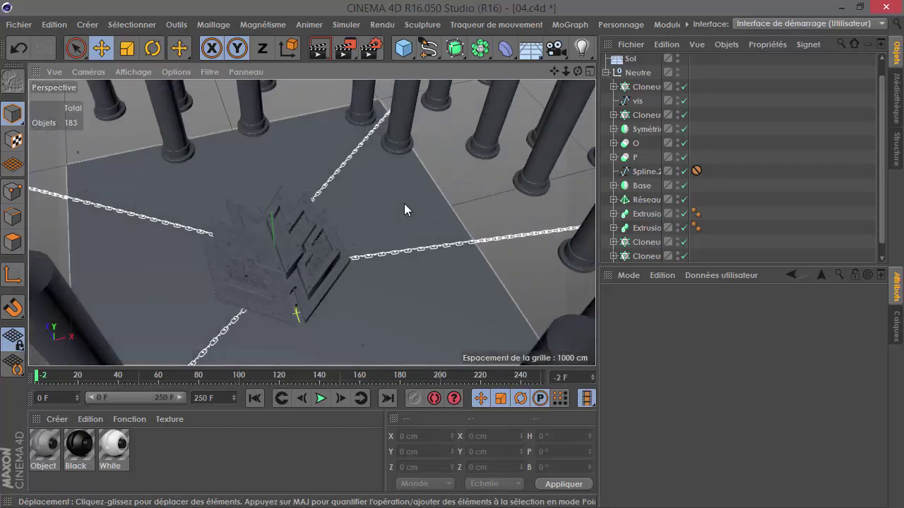
pyautogui.keyDown('alt'); pyautogui.moveTo(396, 210); pyautogui.dragTo(401, 173); pyautogui.keyUp('alt')
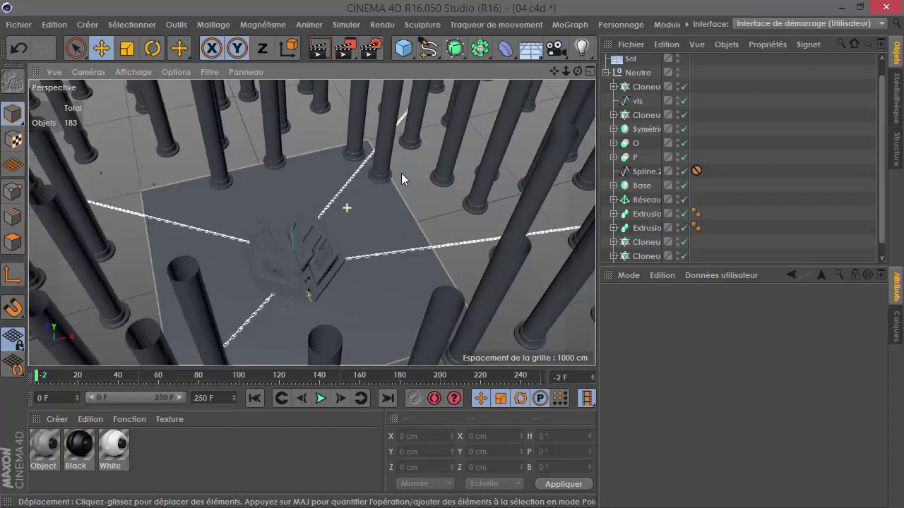
pyautogui.scroll(-5, 388, 228)
pyautogui.scroll(-1, 409, 155)
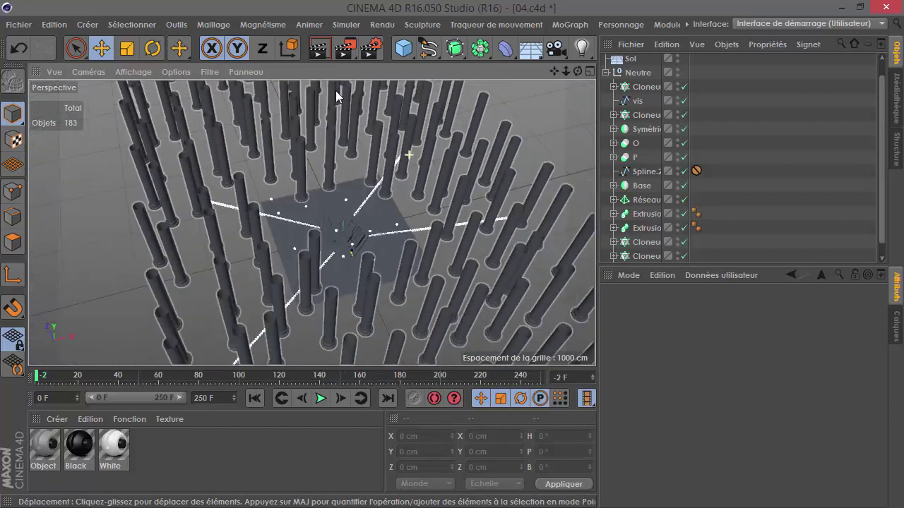
# Step: Add a 400 × 400 cm plane at the scene's centre and raise it above the posts to about Y 1863 cm
pyautogui.moveTo(578, 71); pyautogui.dragTo(557, 91)
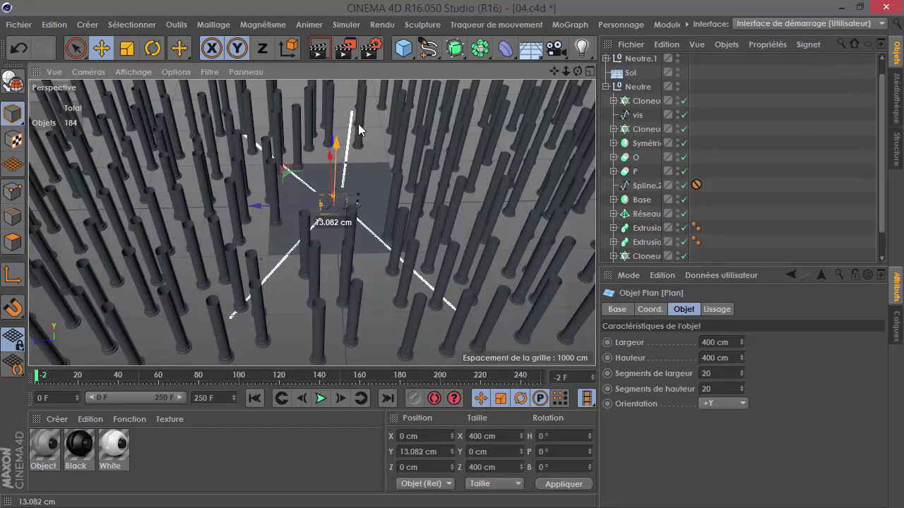
pyautogui.moveTo(358, 129); pyautogui.dragTo(360, 85)
pyautogui.keyDown('alt'); pyautogui.moveTo(410, 174); pyautogui.dragTo(338, 117); pyautogui.keyUp('alt')
# Step: Switch to VLC, examine the logo, chains and glowing posts in several shots of the reference video, and return to Cinema 4D
pyautogui.hotkey('alt', 'Tab')
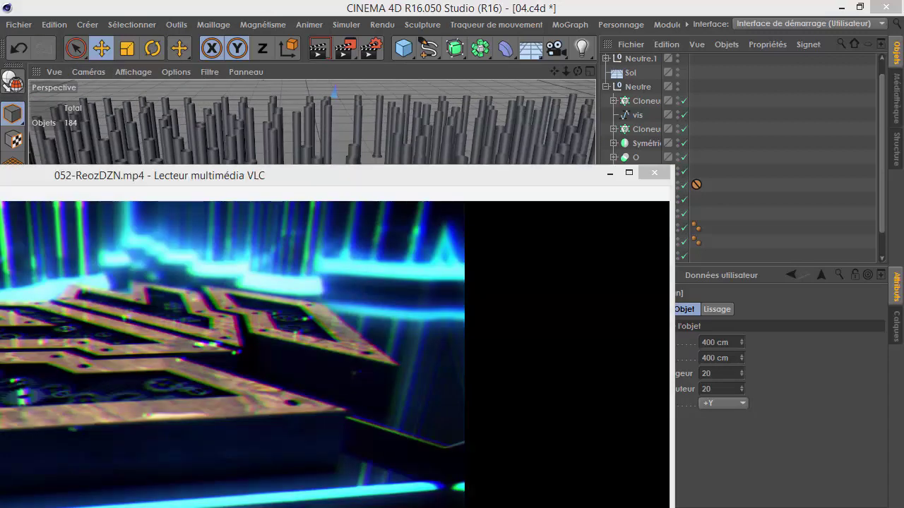
pyautogui.doubleClick(576, 378)
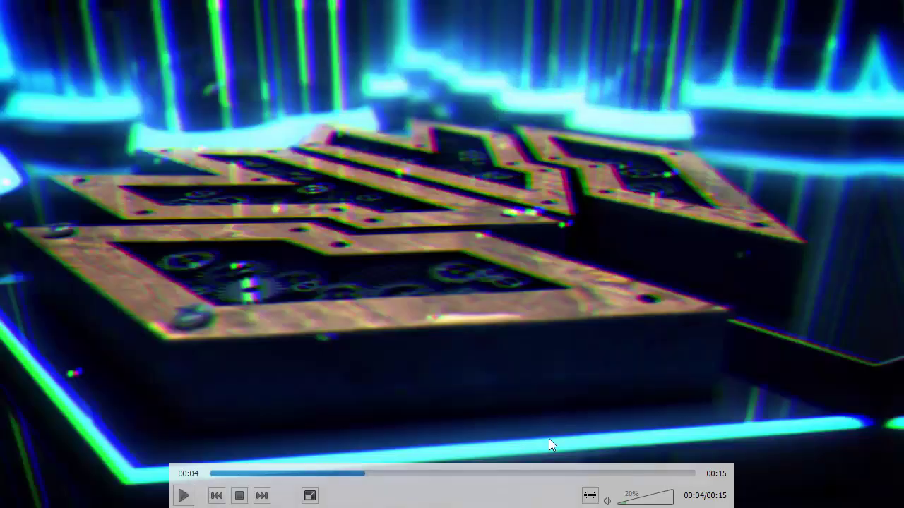
pyautogui.click(510, 475)
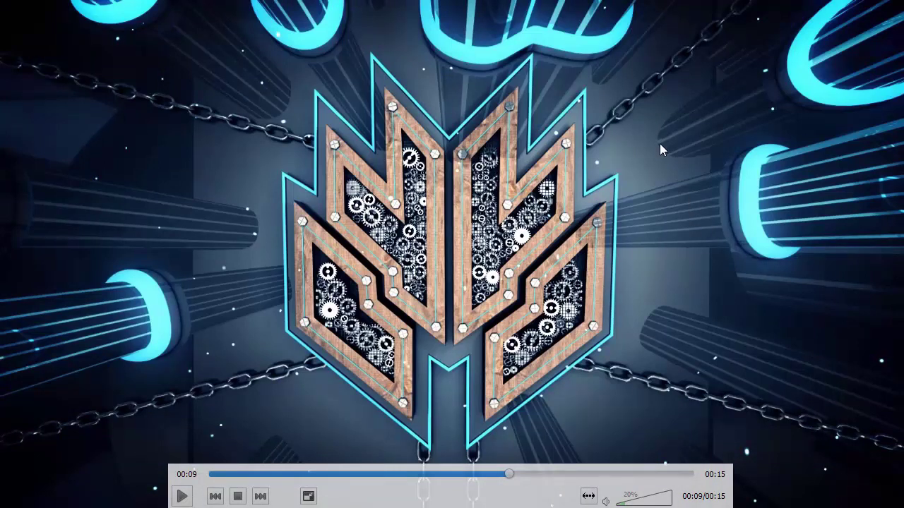
pyautogui.click(277, 475)
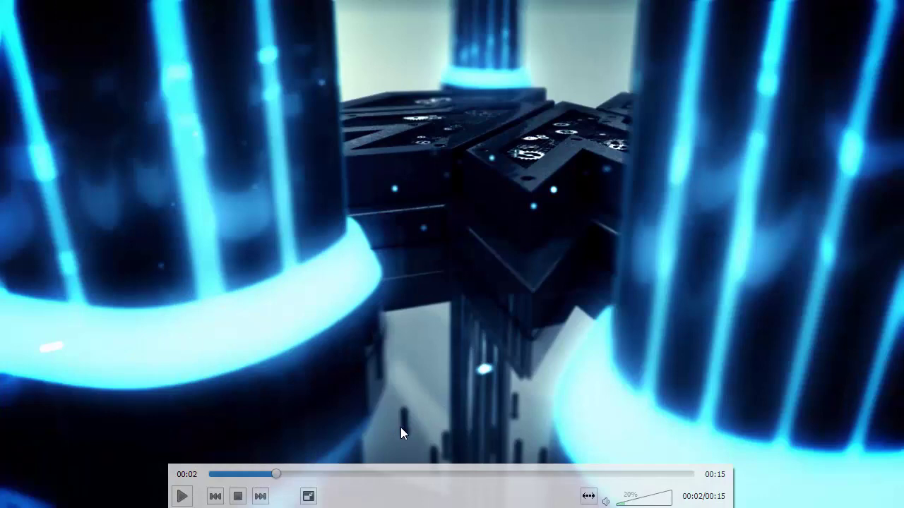
pyautogui.click(310, 474)
pyautogui.click(249, 474)
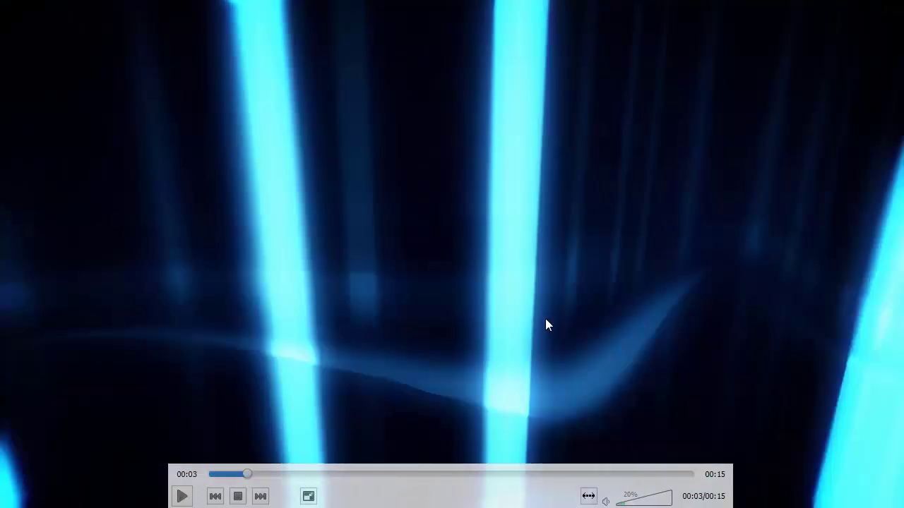
pyautogui.click(281, 472)
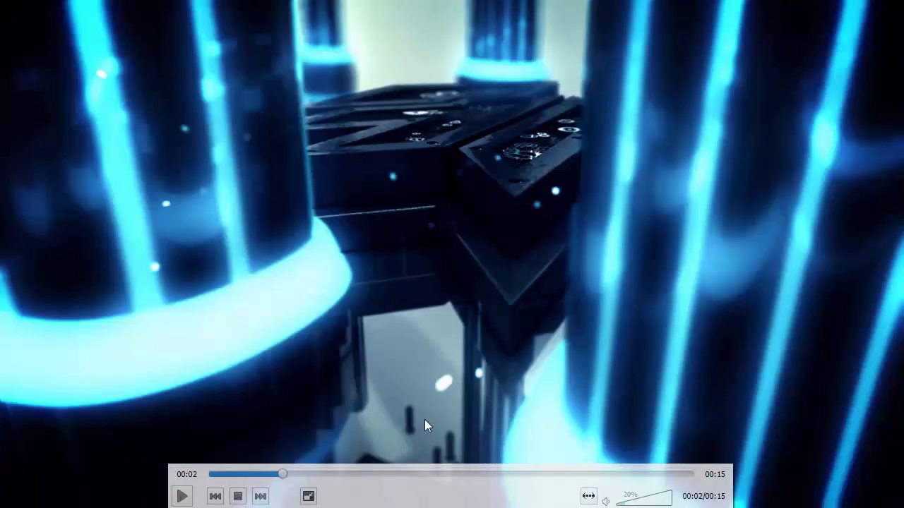
pyautogui.doubleClick(421, 419)
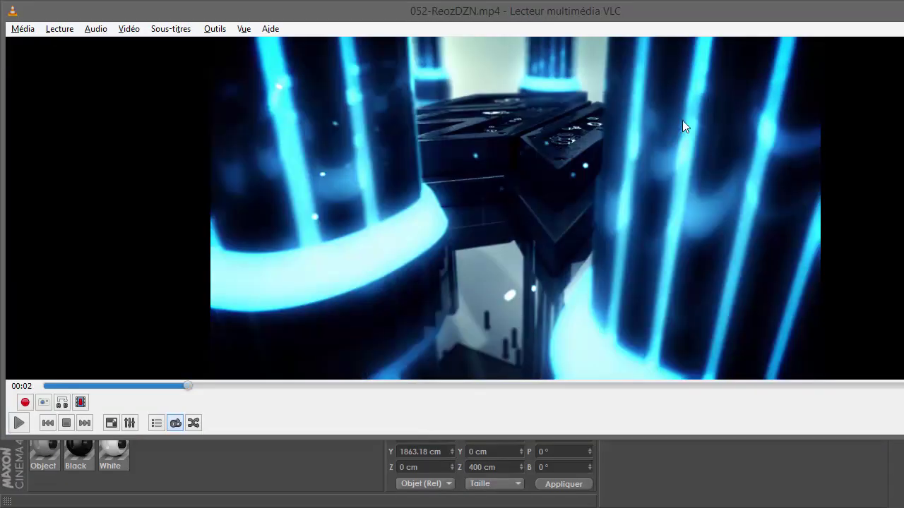
pyautogui.moveTo(777, 20); pyautogui.dragTo(663, 128)
pyautogui.click(716, 124)
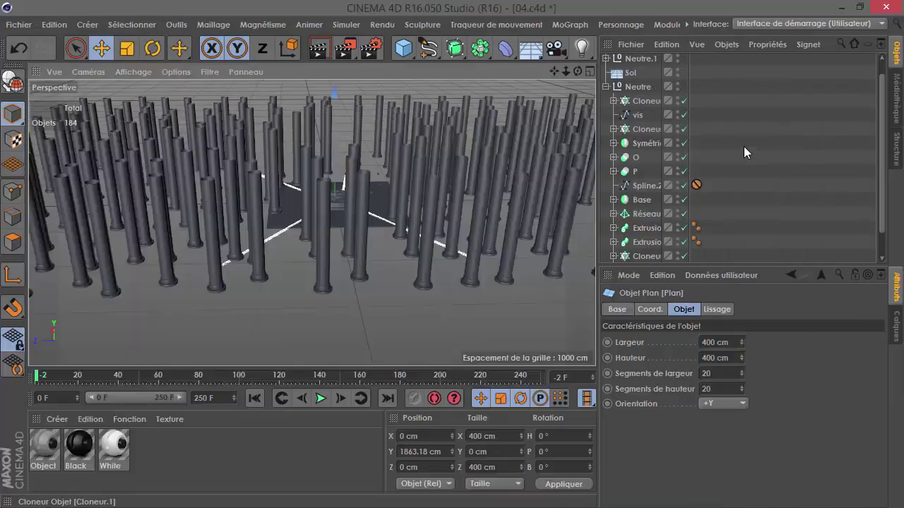
# Step: Lower the plane to about Y 1283 cm, near the tops of the posts
pyautogui.click(628, 72)
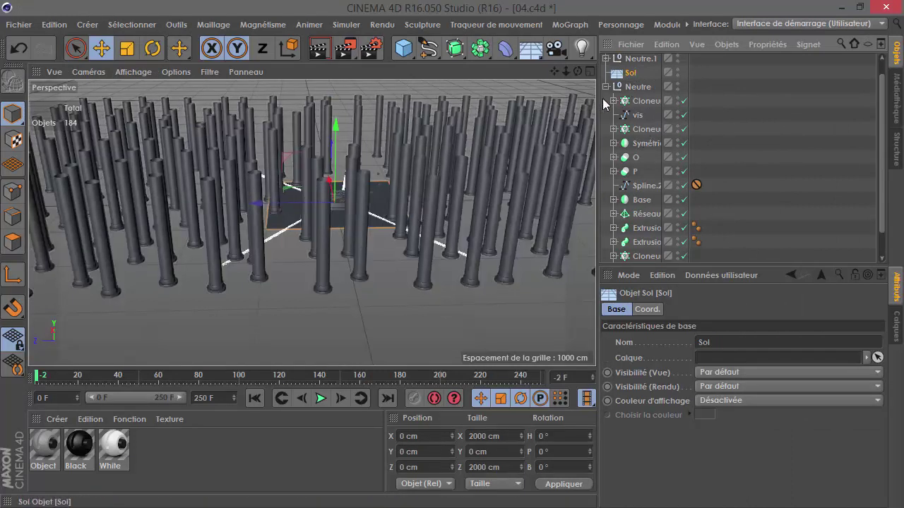
pyautogui.scroll(1, 639, 83)
pyautogui.click(639, 64)
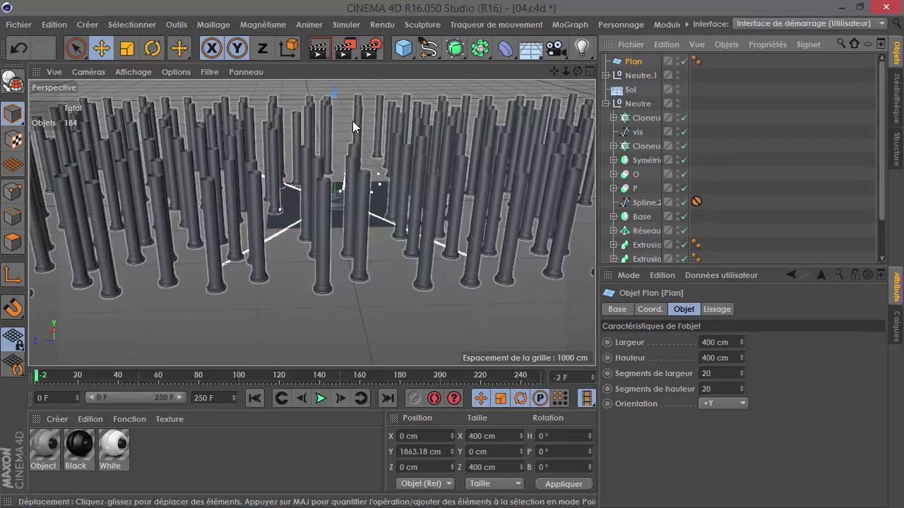
pyautogui.keyDown('alt'); pyautogui.moveTo(353, 121); pyautogui.dragTo(326, 245); pyautogui.keyUp('alt')
pyautogui.moveTo(333, 99); pyautogui.dragTo(341, 159)
# Step: Unlock the Z axis and enlarge the plane to 5000 cm wide and 10000 cm high
pyautogui.click(262, 48)
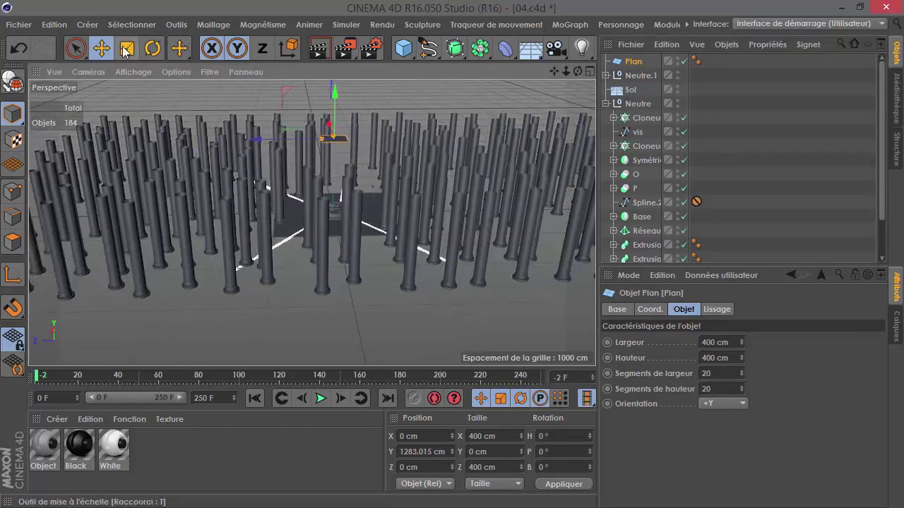
pyautogui.click(127, 48)
pyautogui.click(634, 62)
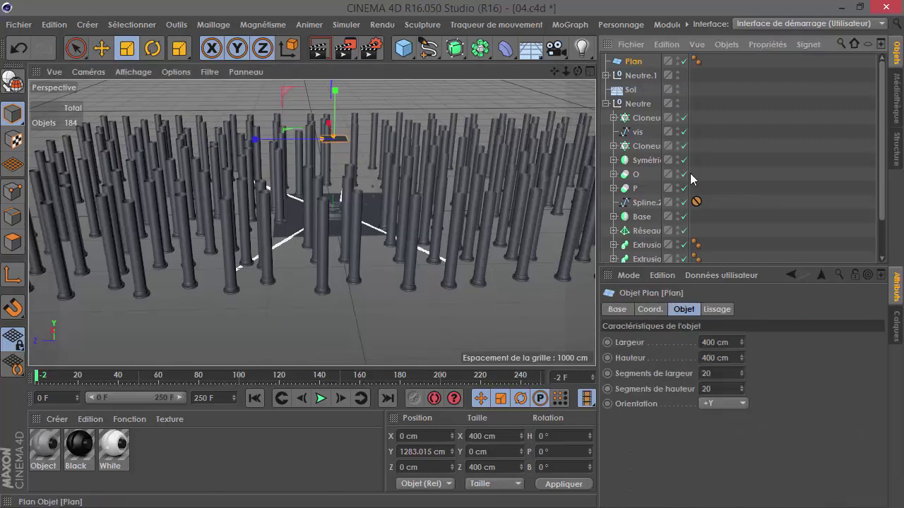
pyautogui.click(713, 343)
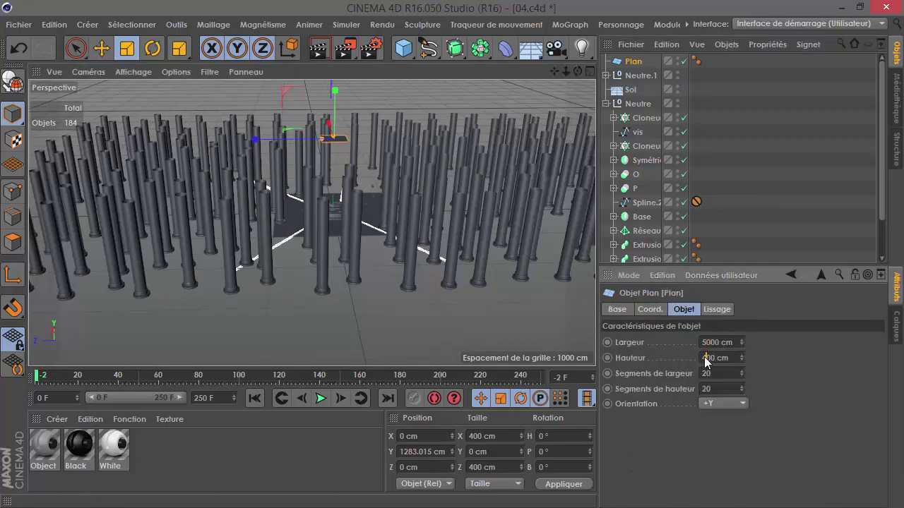
pyautogui.click(705, 358)
pyautogui.write('10')
pyautogui.press('Return')
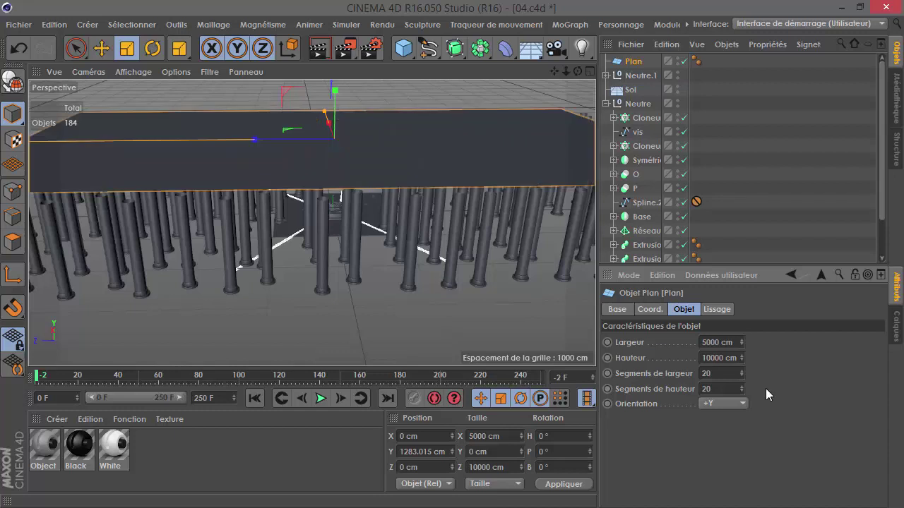
pyautogui.scroll(-6, 365, 194)
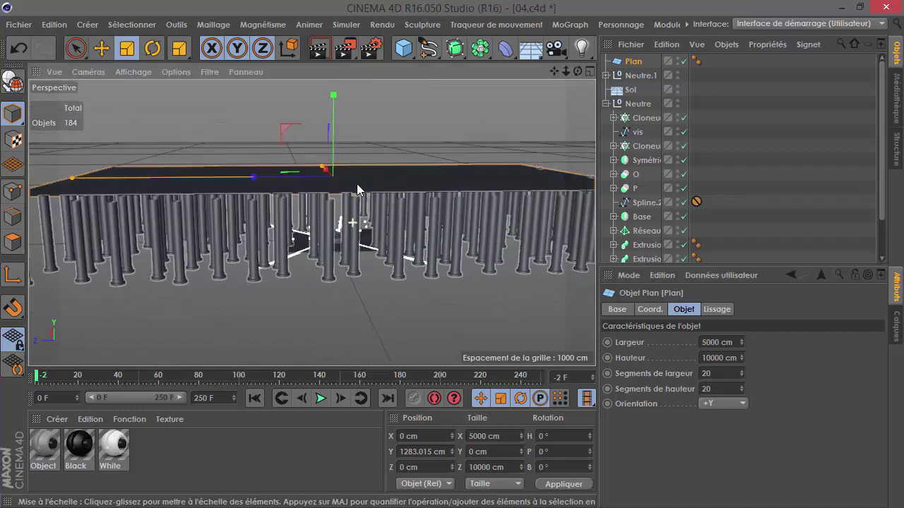
# Step: Move the plane vertically to about Y 1205 cm, almost flush with the tops of the posts
pyautogui.scroll(2, 360, 173)
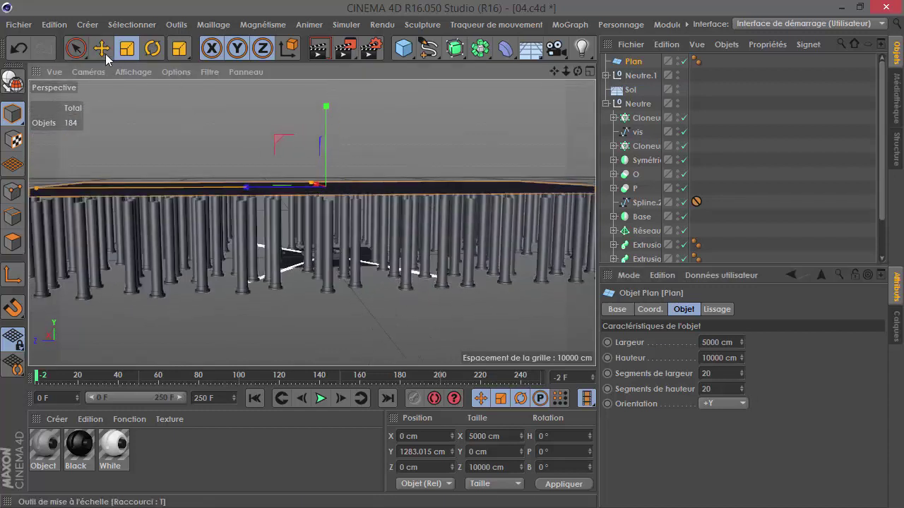
pyautogui.click(101, 48)
pyautogui.scroll(2, 350, 166)
pyautogui.moveTo(312, 121); pyautogui.dragTo(312, 130)
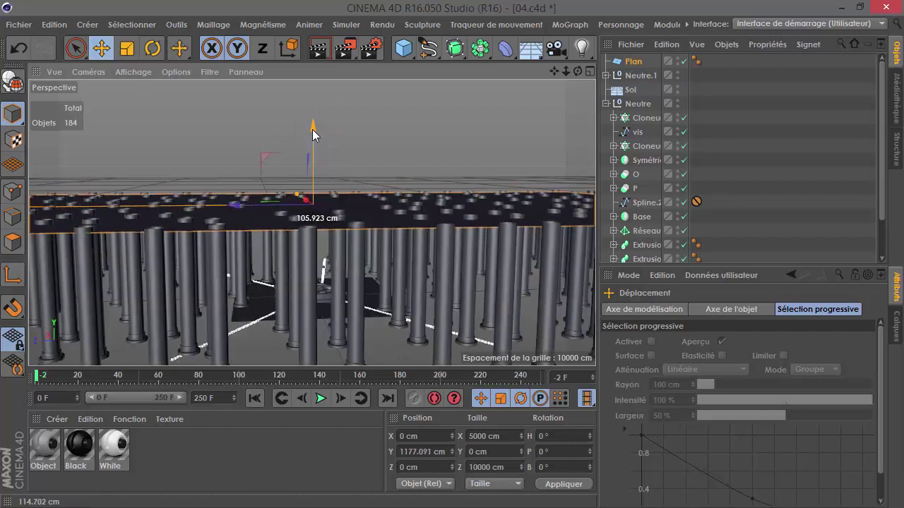
pyautogui.scroll(5, 312, 138)
pyautogui.keyDown('alt'); pyautogui.moveTo(326, 181); pyautogui.dragTo(323, 199); pyautogui.keyUp('alt')
pyautogui.keyDown('alt'); pyautogui.moveTo(310, 164); pyautogui.dragTo(336, 148, button='right'); pyautogui.keyUp('alt')
pyautogui.keyDown('alt'); pyautogui.moveTo(336, 147); pyautogui.dragTo(225, 181); pyautogui.keyUp('alt')
pyautogui.moveTo(578, 71); pyautogui.dragTo(575, 75)
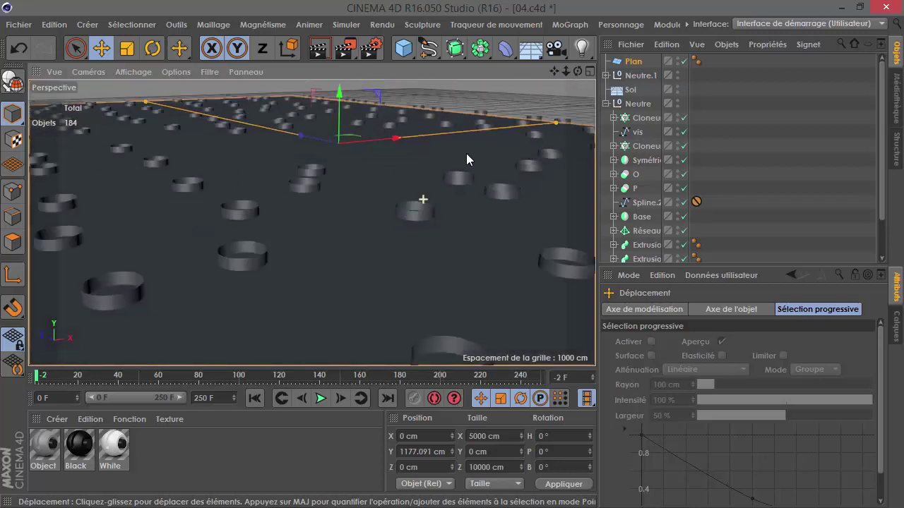
pyautogui.moveTo(337, 91); pyautogui.dragTo(338, 85)
# Step: Look through the cloners in the Neutre group to find the one that generates the posts
pyautogui.scroll(-3, 667, 173)
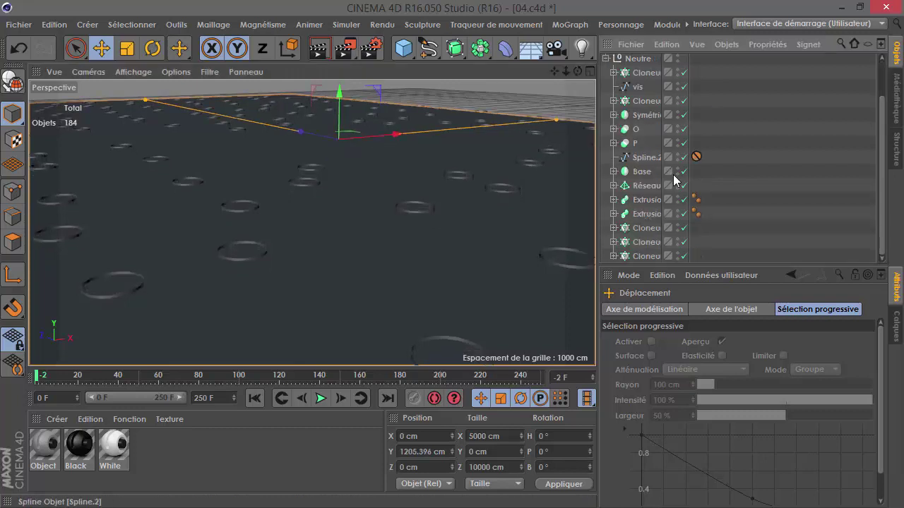
pyautogui.click(651, 254)
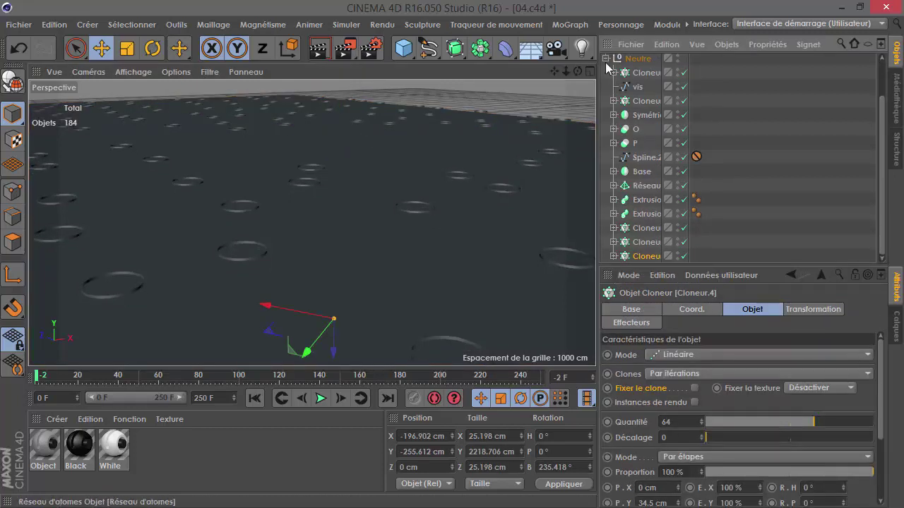
pyautogui.click(610, 101)
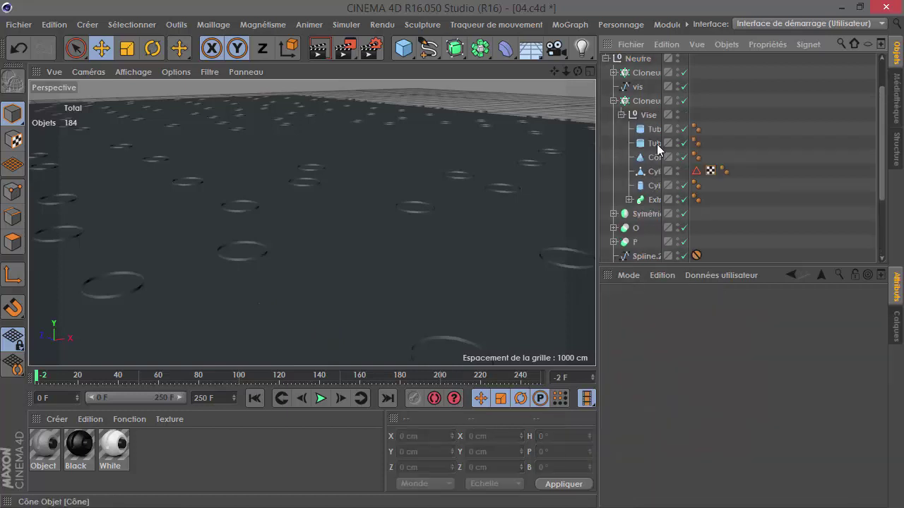
pyautogui.click(655, 130)
pyautogui.click(614, 101)
pyautogui.click(614, 73)
pyautogui.click(647, 88)
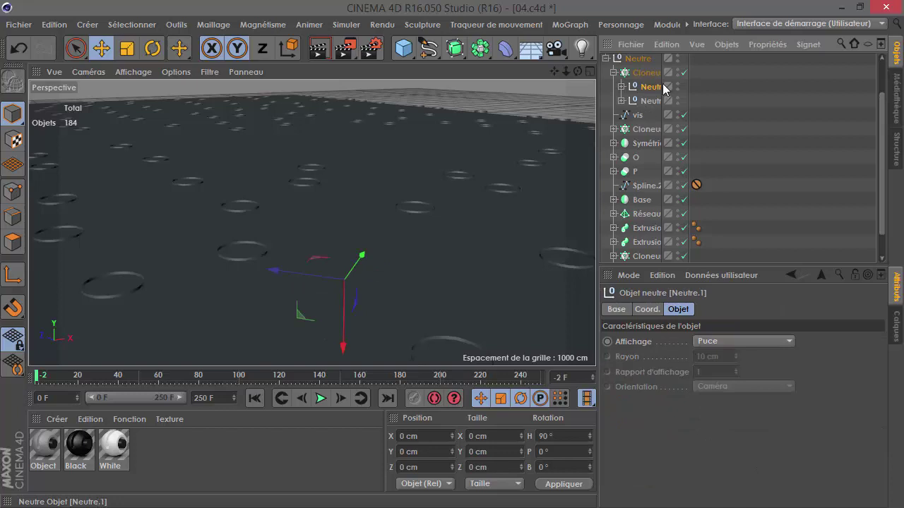
pyautogui.scroll(3, 662, 94)
# Step: Hide the plane in the viewport and test the chain cloner by disabling and re-enabling it
pyautogui.click(678, 60)
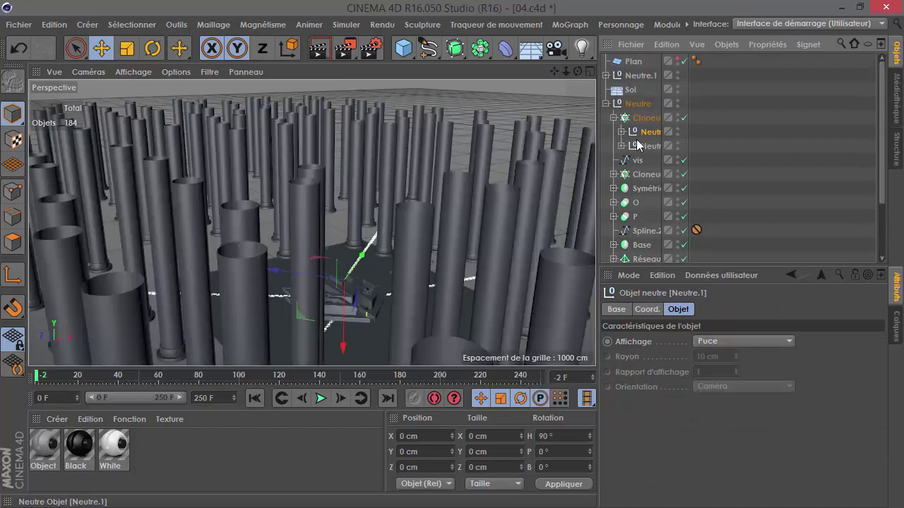
pyautogui.click(684, 118)
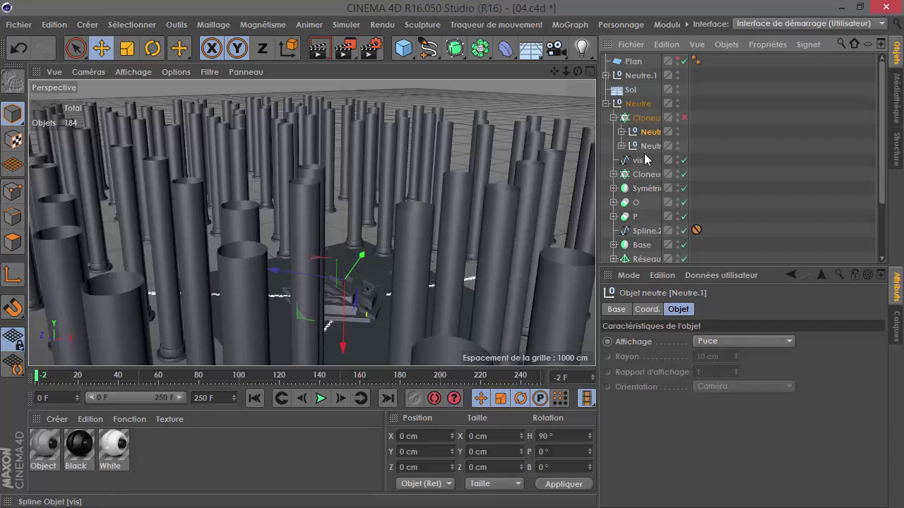
pyautogui.click(645, 121)
pyautogui.click(685, 119)
# Step: Locate the grid cloner of the posts inside Neutre.1 and disable it
pyautogui.click(650, 176)
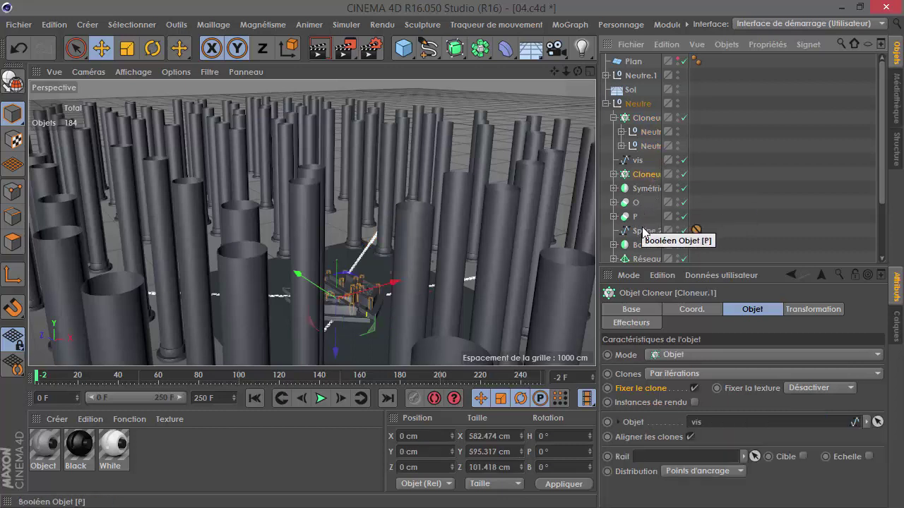
pyautogui.scroll(-3, 643, 252)
pyautogui.click(644, 255)
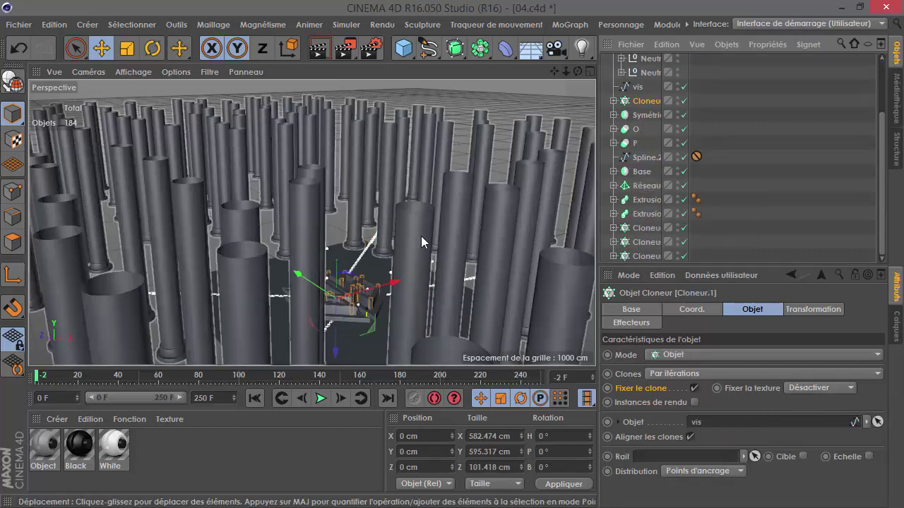
pyautogui.scroll(3, 653, 221)
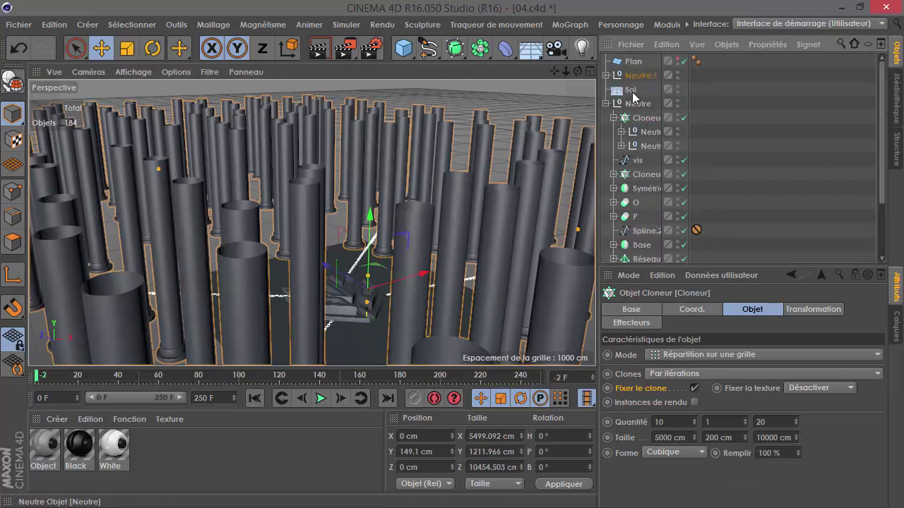
pyautogui.click(605, 75)
pyautogui.click(684, 118)
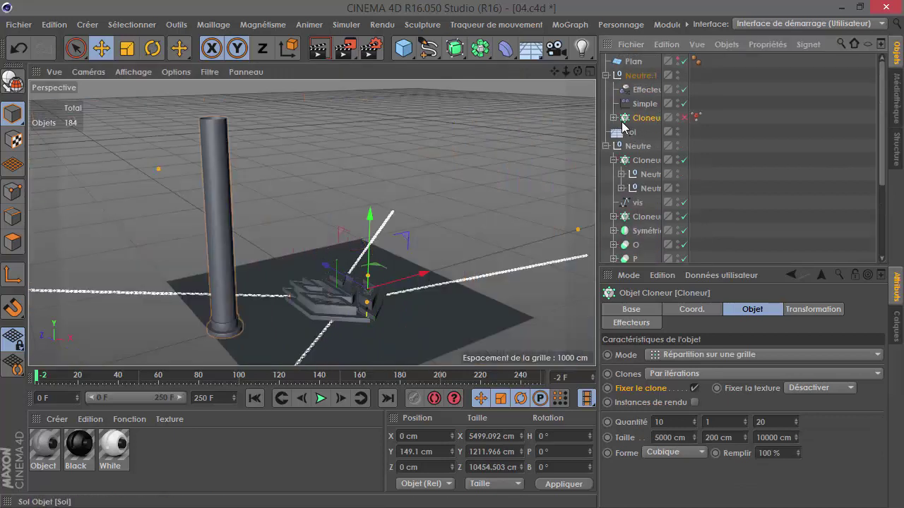
# Step: Duplicate the post's short base ring cylinder up to the post's top at about Y 957 cm, and re-enable the cloner
pyautogui.click(616, 118)
pyautogui.click(621, 132)
pyautogui.click(654, 173)
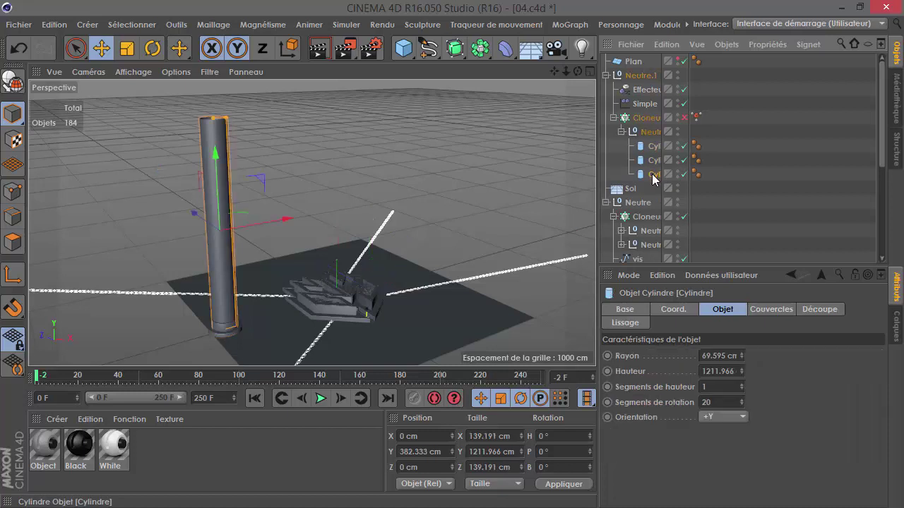
pyautogui.click(653, 161)
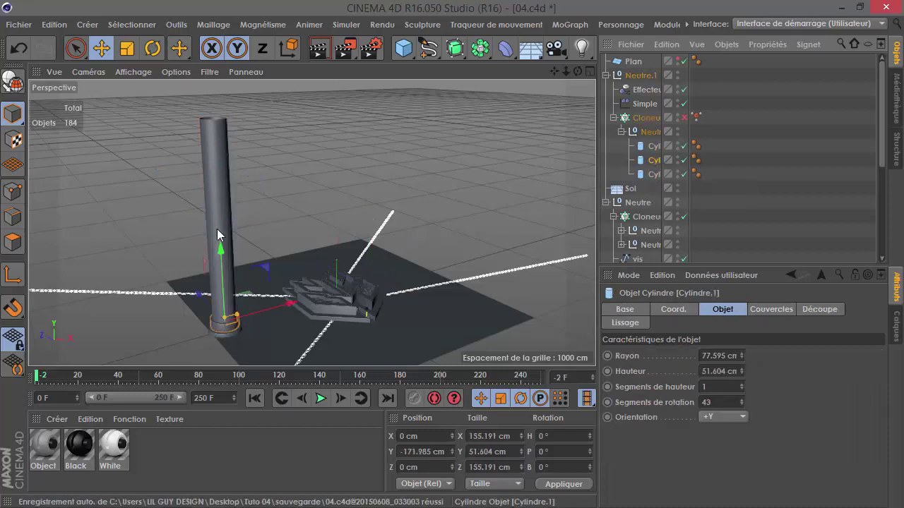
pyautogui.keyDown('ctrl'); pyautogui.moveTo(231, 266); pyautogui.dragTo(452, 255); pyautogui.keyUp('ctrl')
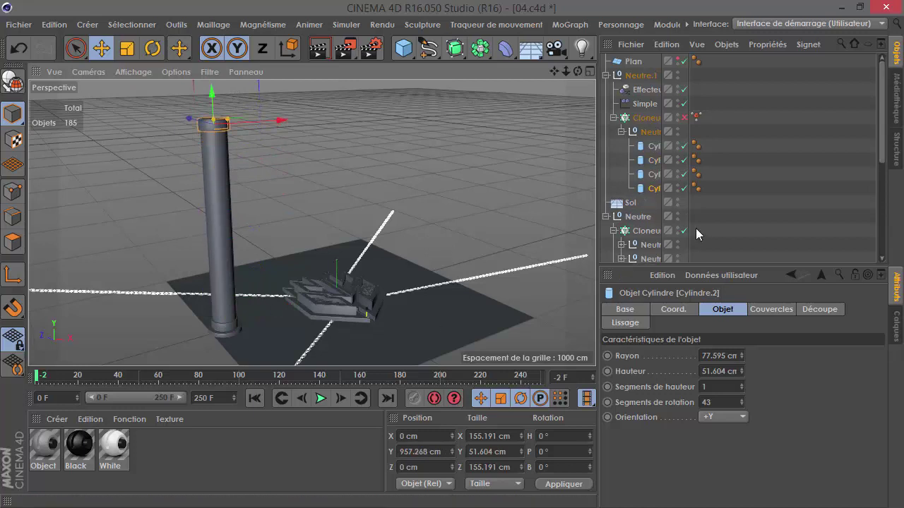
pyautogui.click(683, 118)
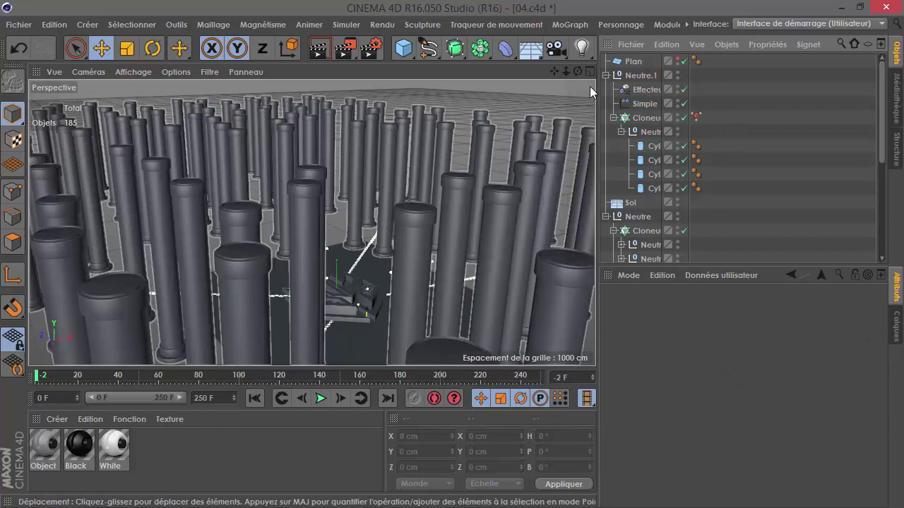
# Step: Inspect the capped posts from below and above, toggle the plane's visibility, and render the perspective view
pyautogui.moveTo(576, 72); pyautogui.dragTo(452, 254)
pyautogui.scroll(-8, 308, 152)
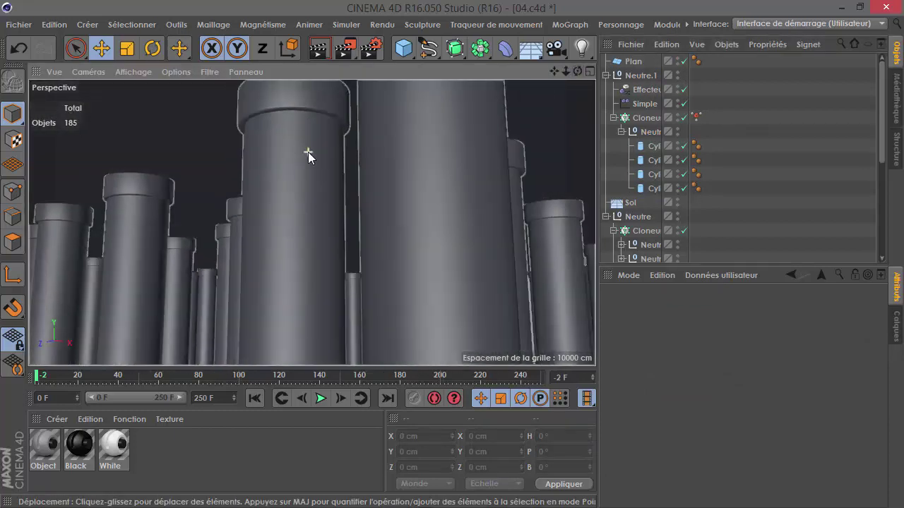
pyautogui.keyDown('alt'); pyautogui.moveTo(244, 169); pyautogui.dragTo(131, 228); pyautogui.keyUp('alt')
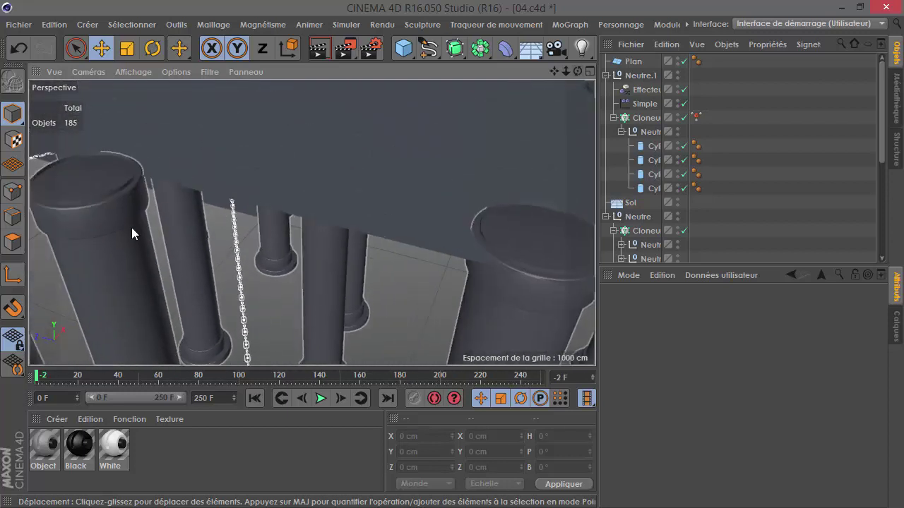
pyautogui.click(677, 60)
pyautogui.scroll(-4, 397, 236)
pyautogui.click(318, 48)
pyautogui.keyDown('alt'); pyautogui.moveTo(306, 223); pyautogui.dragTo(282, 246); pyautogui.keyUp('alt')
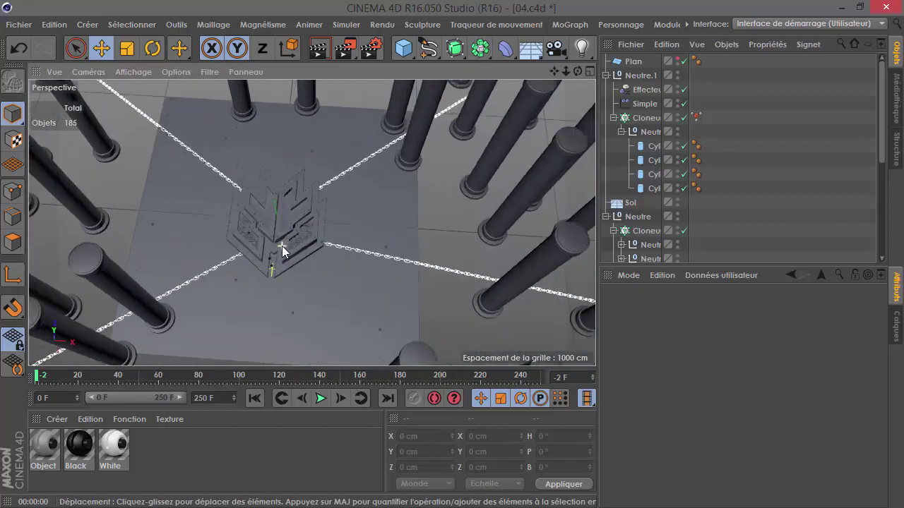
pyautogui.scroll(5, 282, 243)
# Step: Switch to VLC, show the reference video full screen, and jump to about 00:07 to examine the logo from above
pyautogui.hotkey('alt', 'Tab')
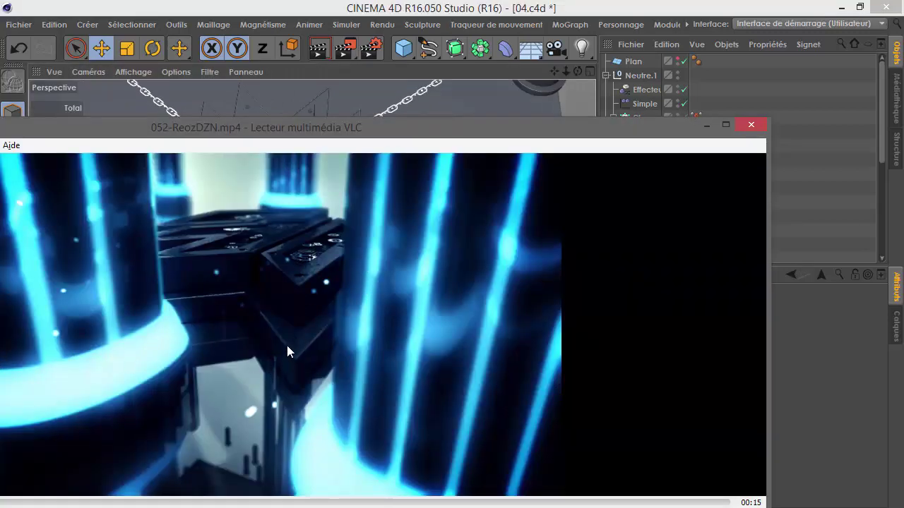
pyautogui.moveTo(361, 134); pyautogui.dragTo(479, 57)
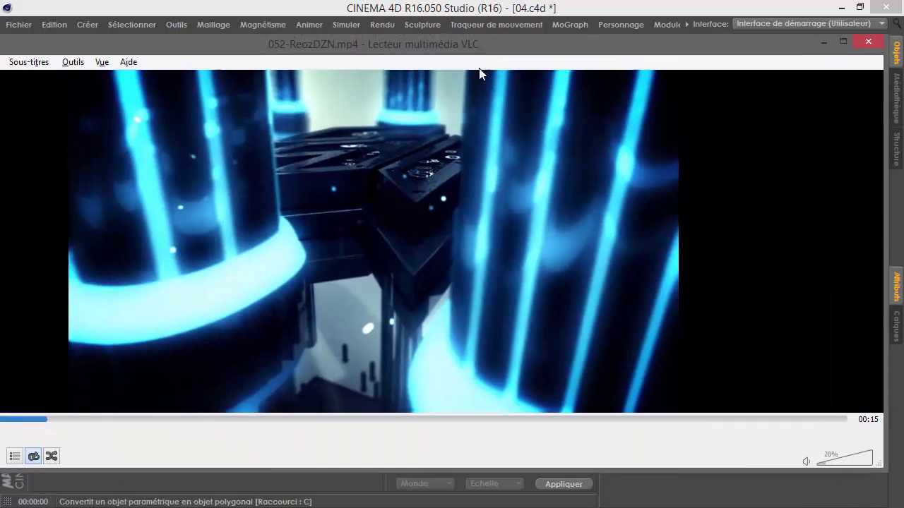
pyautogui.doubleClick(464, 158)
pyautogui.click(438, 473)
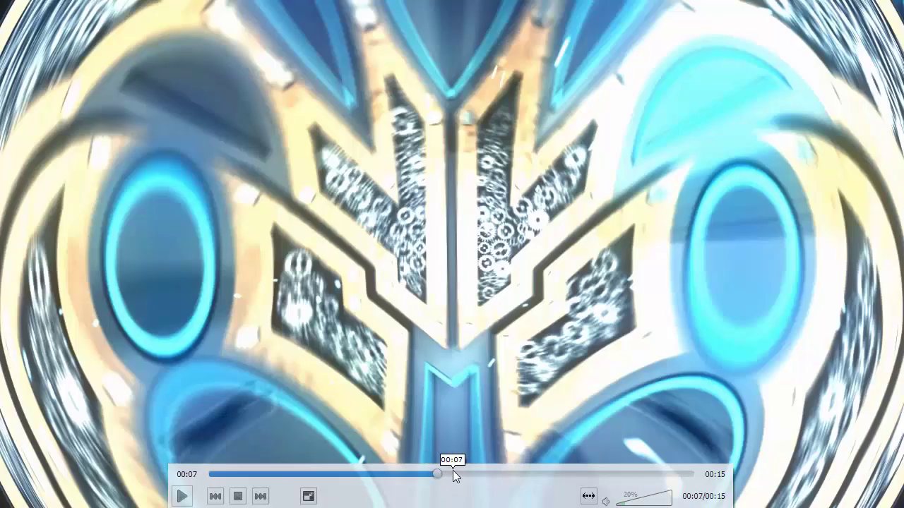